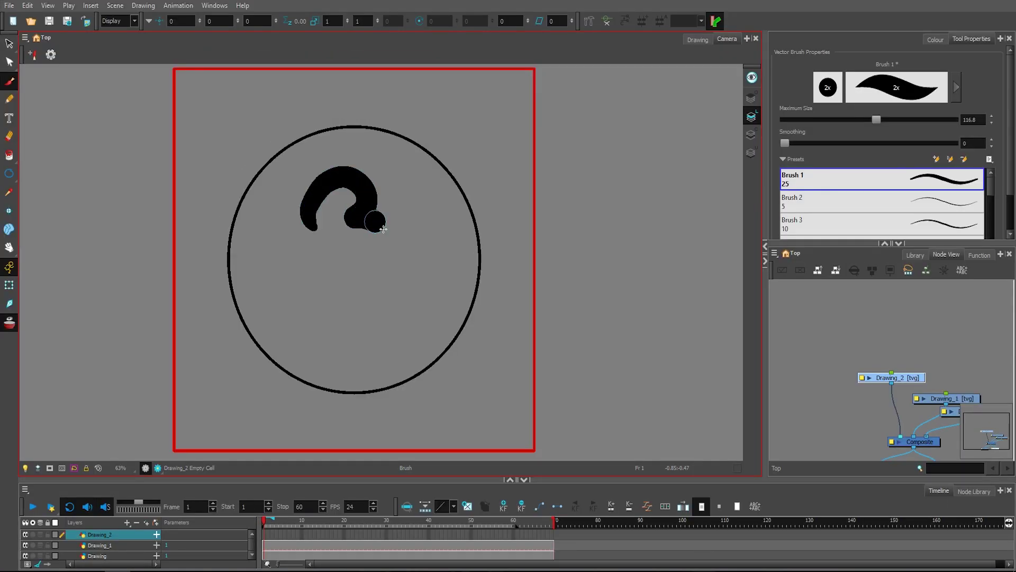
left_click_drag(383, 228, 336, 277)
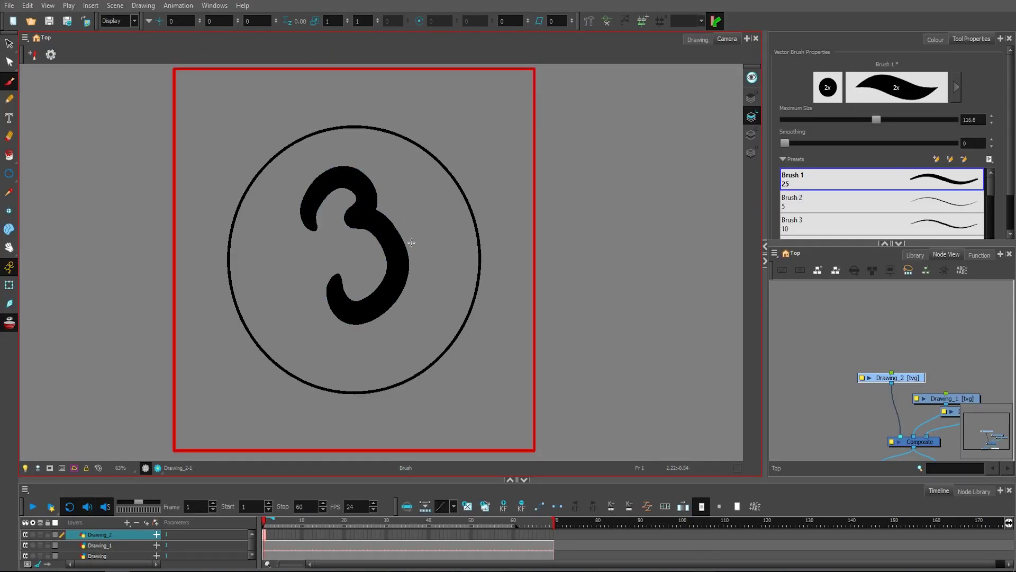
key("alt+i")
key("ctrl+z")
left_click_drag(367, 196, 408, 295)
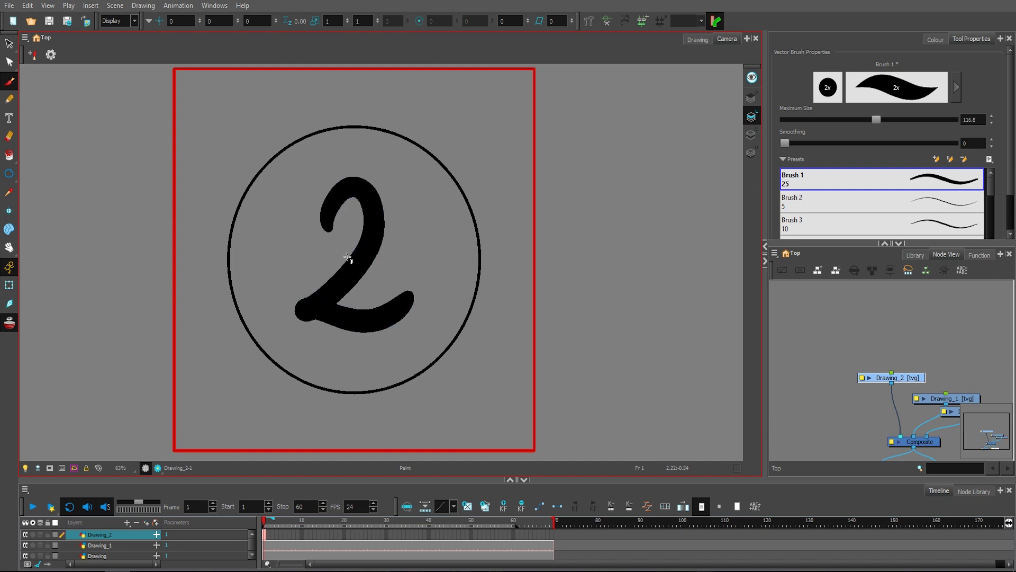
key("alt+b")
key("ctrl+z")
left_click_drag(363, 197, 364, 333)
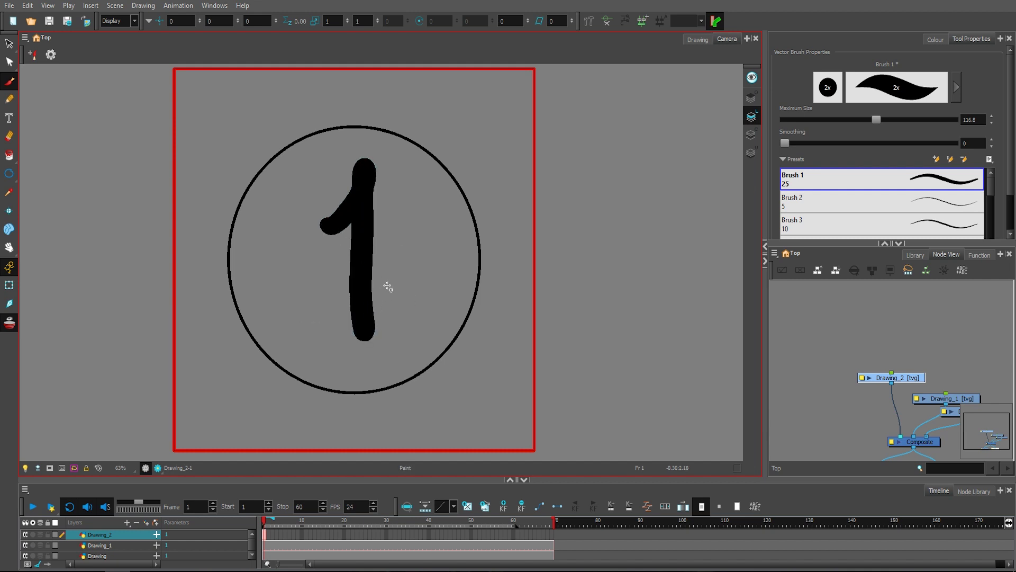
key("alt+b")
key("ctrl+z")
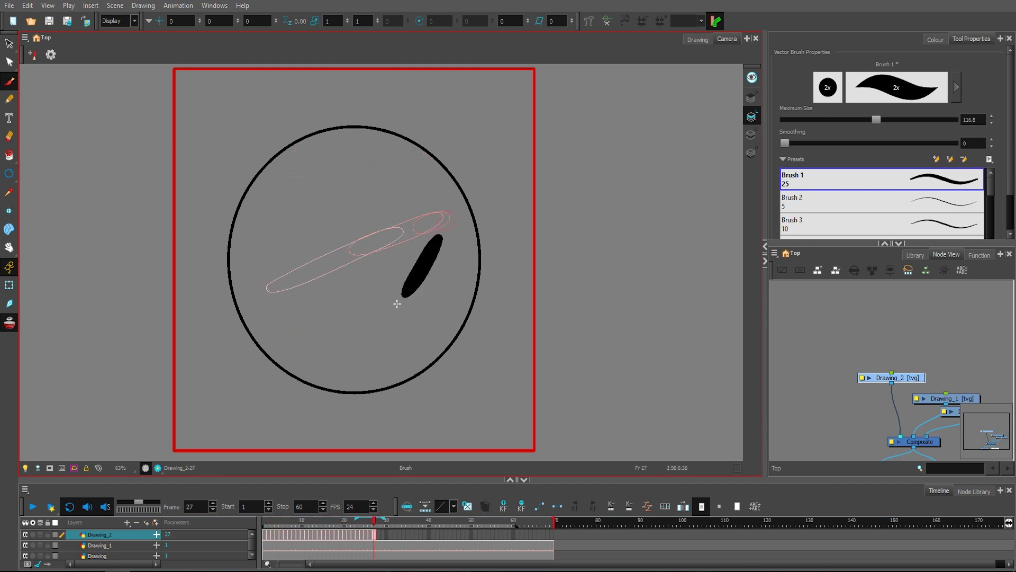
- Paint the black stroke's motion frame by frame on Drawing_2, and repeat its opening frames from frame 61 onward
mouse_move(324, 142)
left_mouse_down()
mouse_move(303, 294)
mouse_move(429, 170)
left_mouse_up()
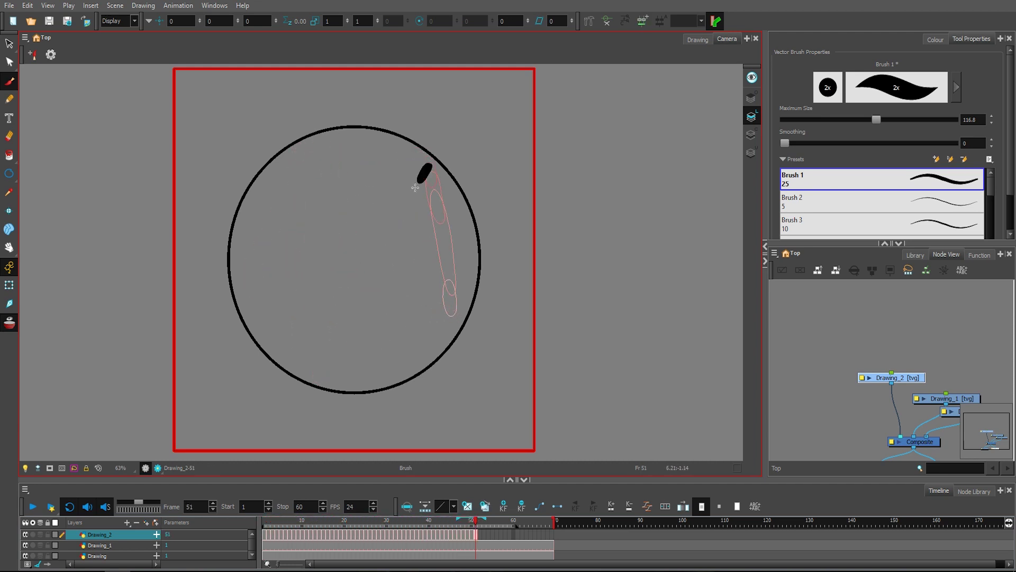
left_click(517, 536)
right_click(265, 534)
mouse_move(392, 403)
left_click(506, 534)
- Rework the black stroke on Drawing_2 from frame 54 so that it leads into the repeated opening frames
key("period")
key("period")
key("period")
key("period")
key("period")
key("Return")
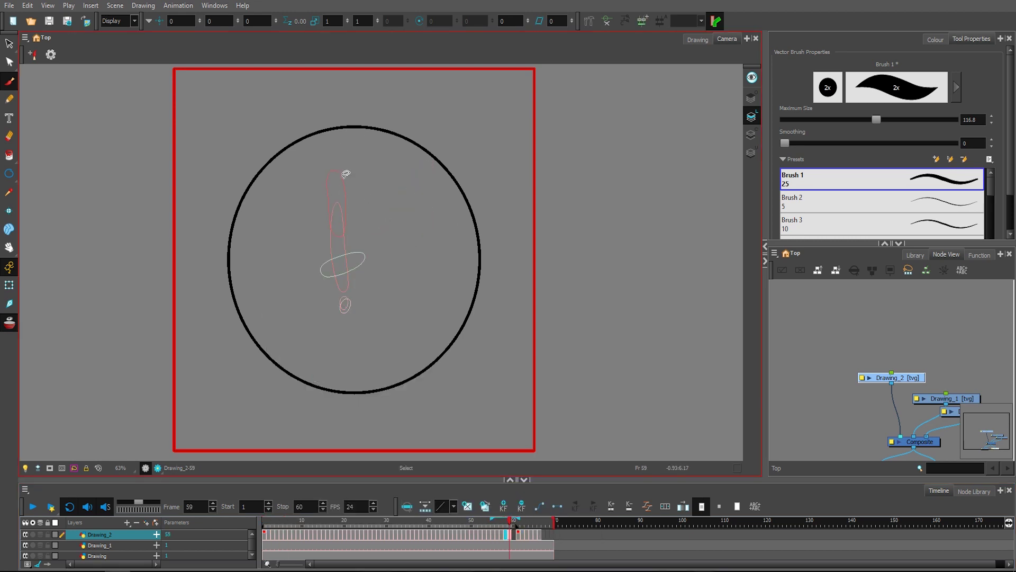
key("comma")
key("comma")
key("comma")
key("comma")
left_click_drag(472, 521, 507, 520)
key("comma")
key("comma")
key("comma")
key("comma")
key("comma")
key("period")
key("period")
key("period")
key("period")
key("period")
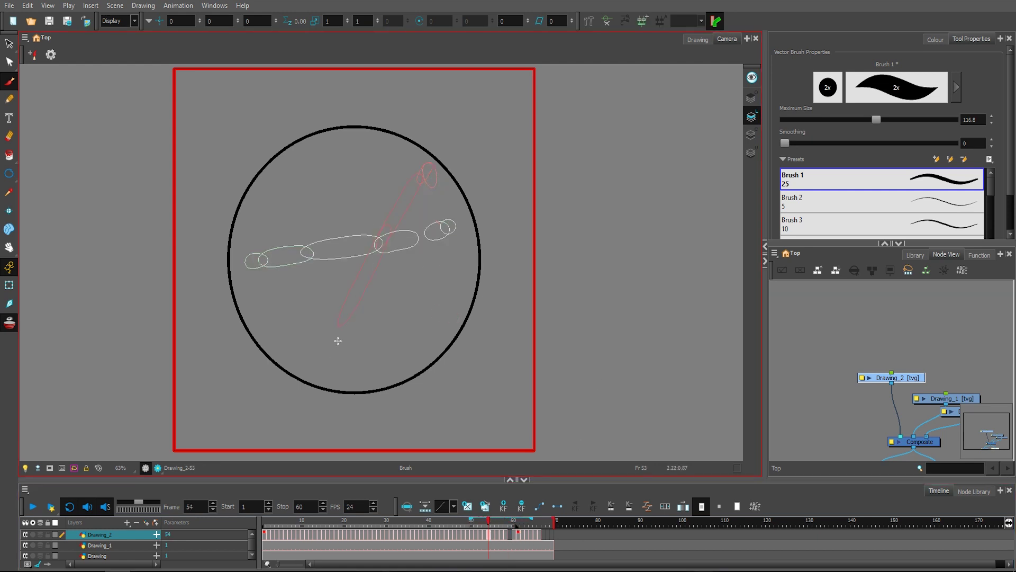
key("period")
key("period")
key("period")
key("period")
left_click(244, 259)
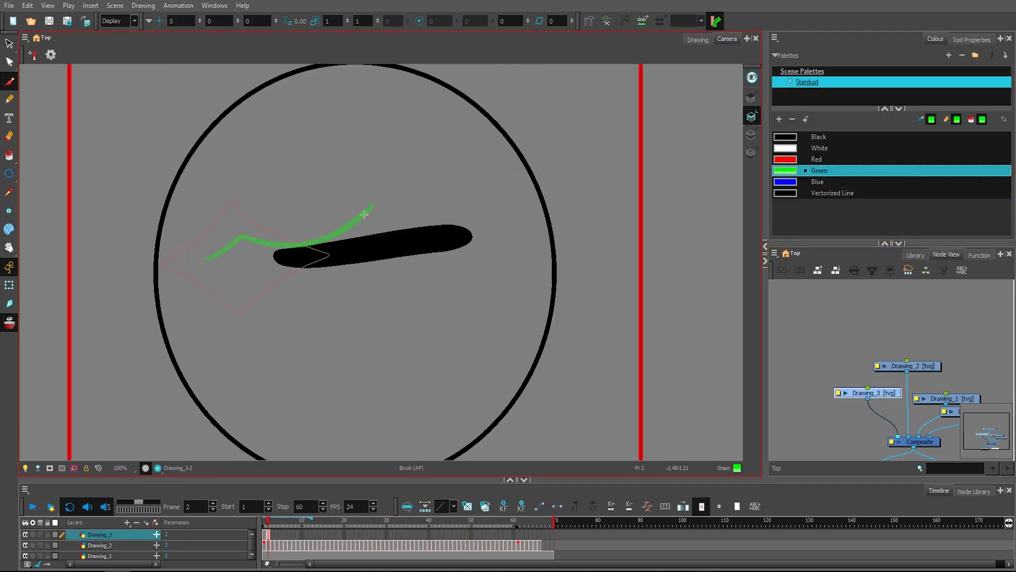
- Paint a green spiked trail following the black stroke on Drawing_3, frame by frame from frame 2 to 21
key("period")
key("period")
key("period")
key("period")
key("period")
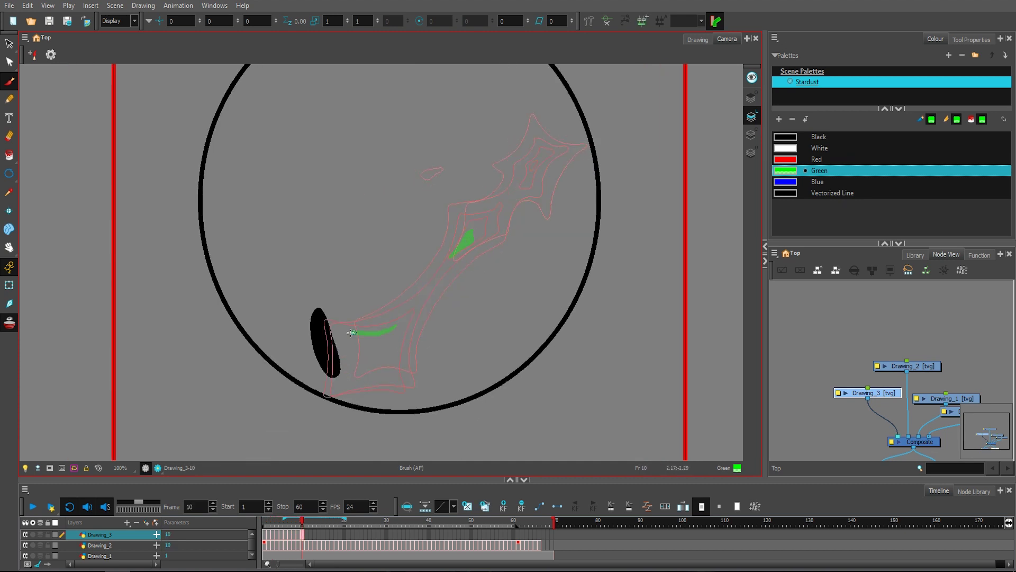
key("period")
key("period")
key("period")
key("period")
key("period")
key("period")
key("period")
key("period")
key("period")
key("period")
key("period")
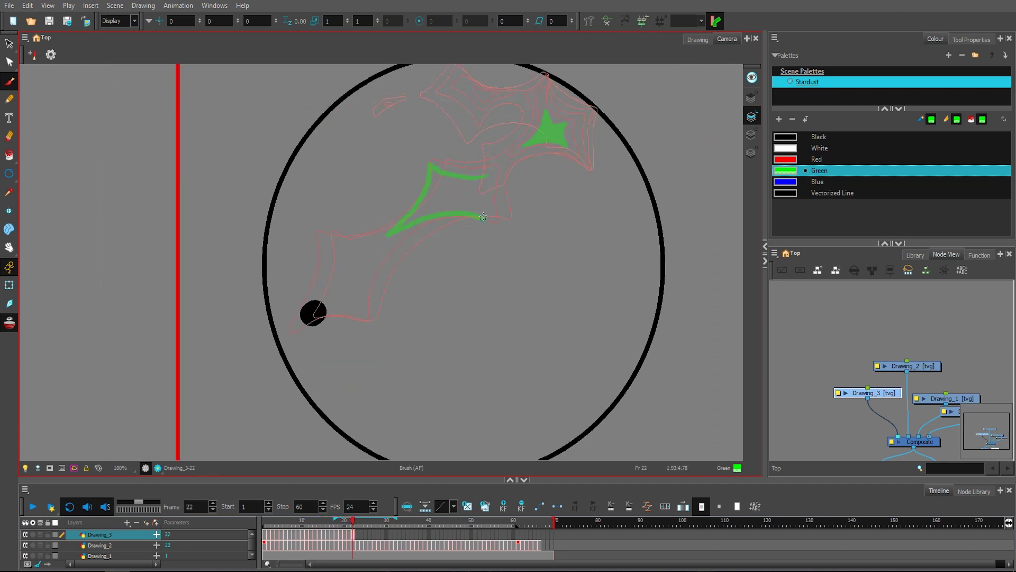
- Continue the green spiked trail on Drawing_3 through frames 22 to 32, breaking its tail into shrinking fragments
key("period")
key("period")
key("period")
key("period")
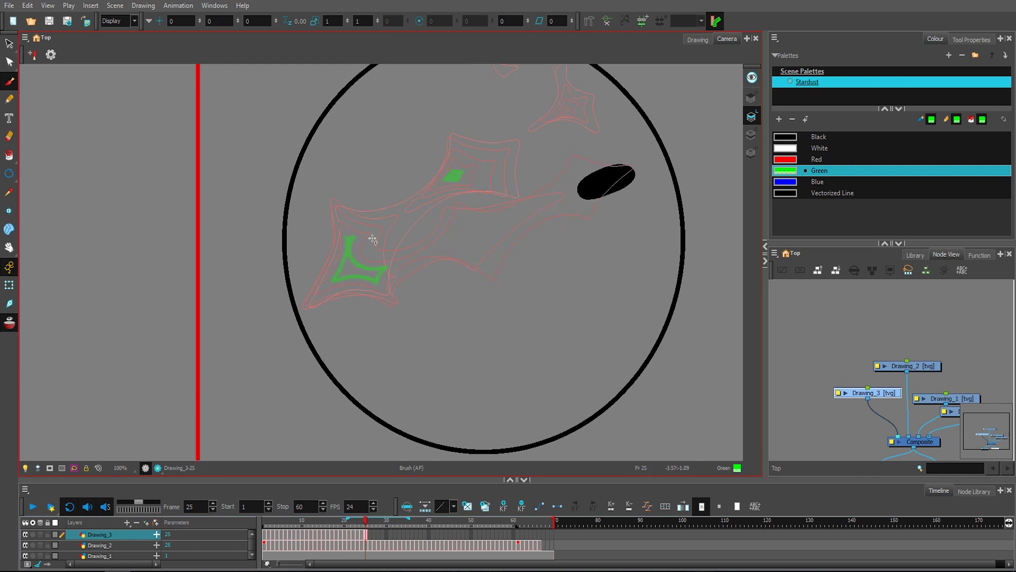
key("period")
key("period")
key("period")
key("period")
key("period")
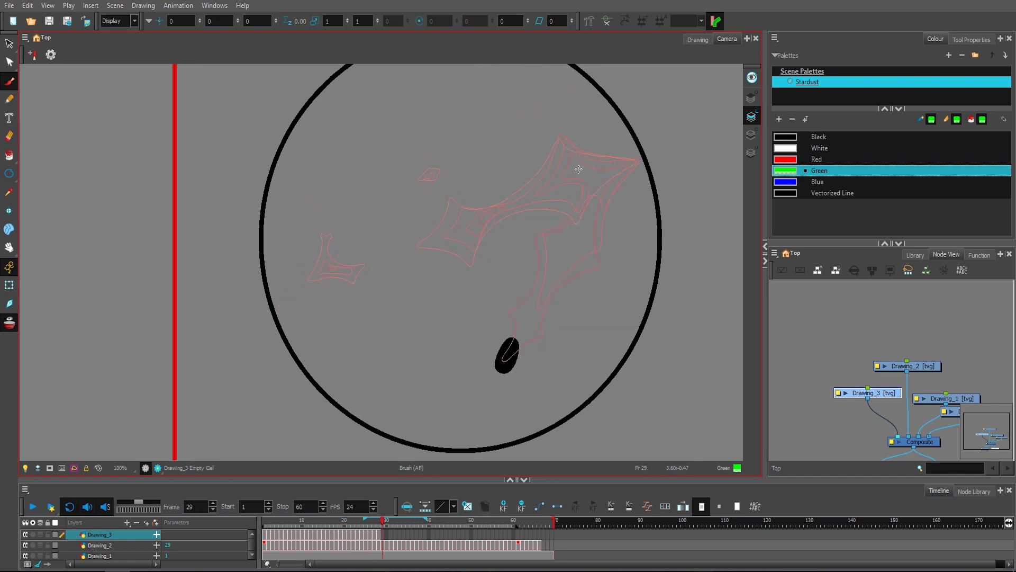
key("period")
key("period")
key("period")
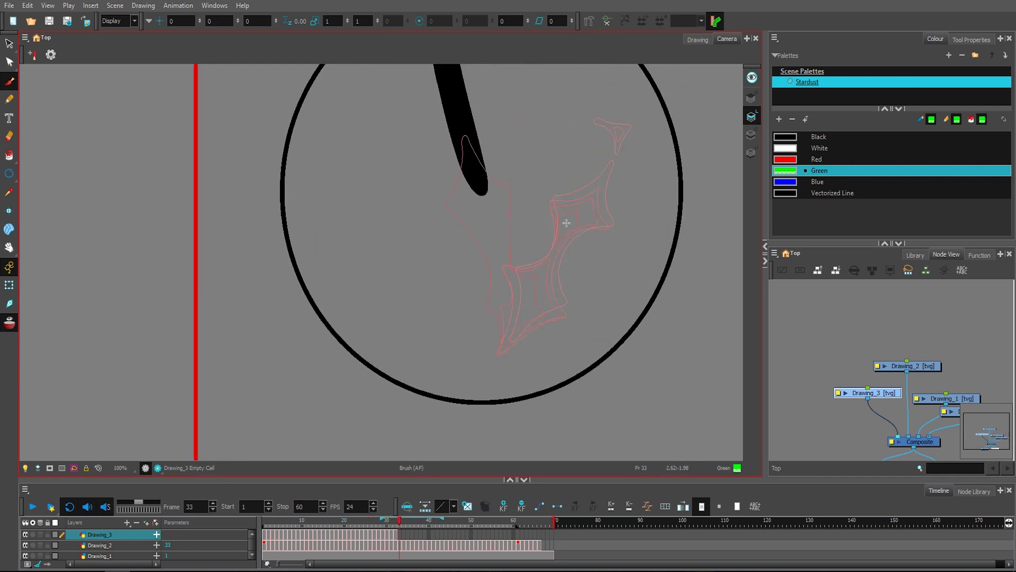
- Paint the green spiked trail behind the black stroke on Drawing_3 for frames 33 to 44
key("period")
key("period")
key("period")
key("period")
key("period")
key("period")
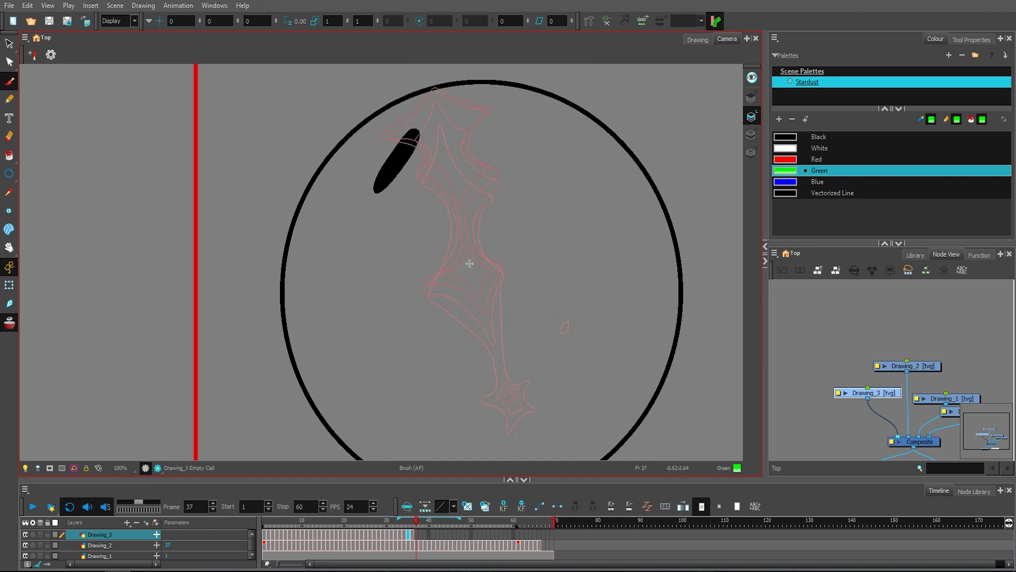
key("period")
key("period")
key("period")
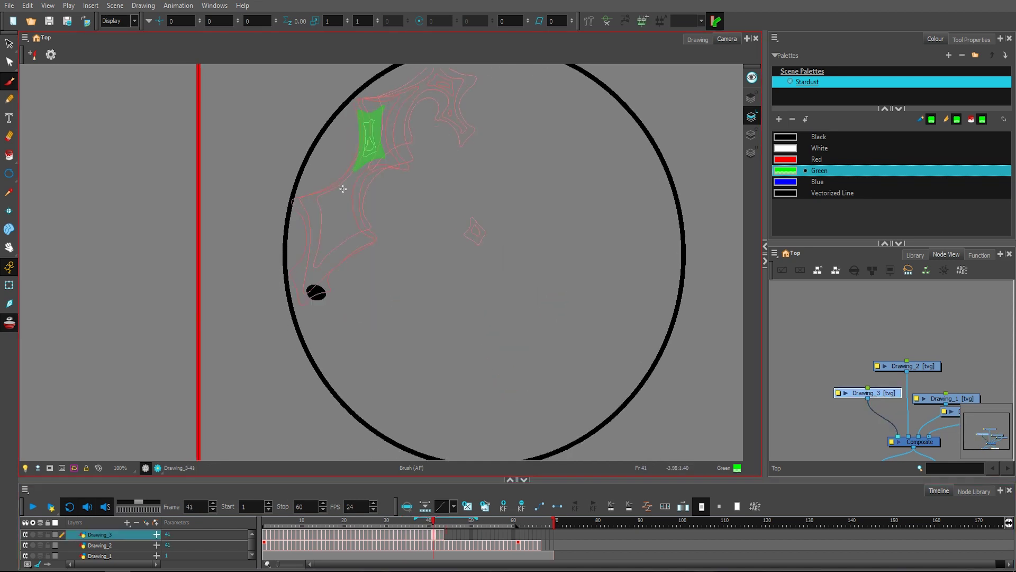
key("period")
key("period")
key("period")
key("period")
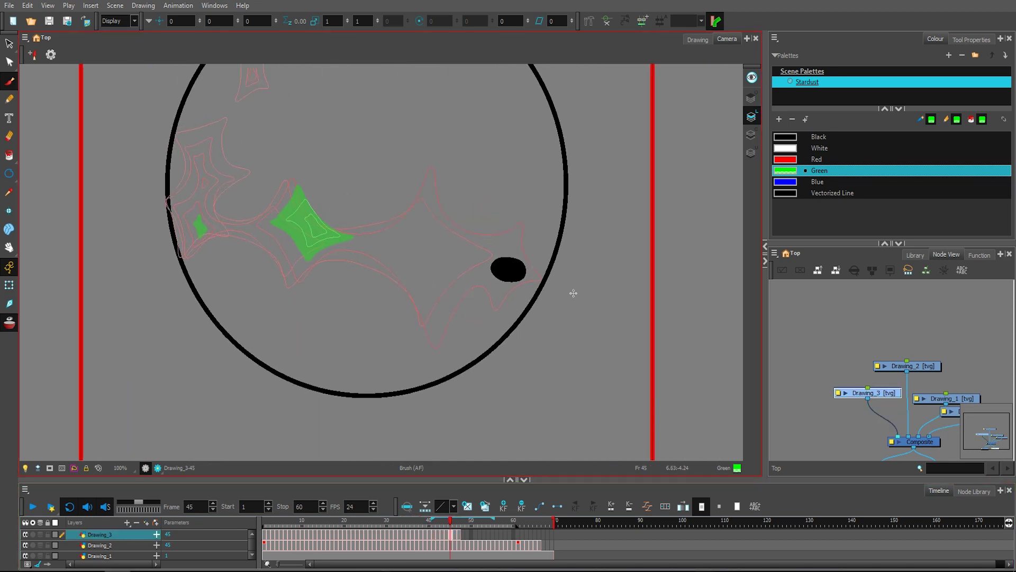
- Extend the green spiked trail and its dissolving fragments on Drawing_3 through frames 45 to 58
key("period")
key("period")
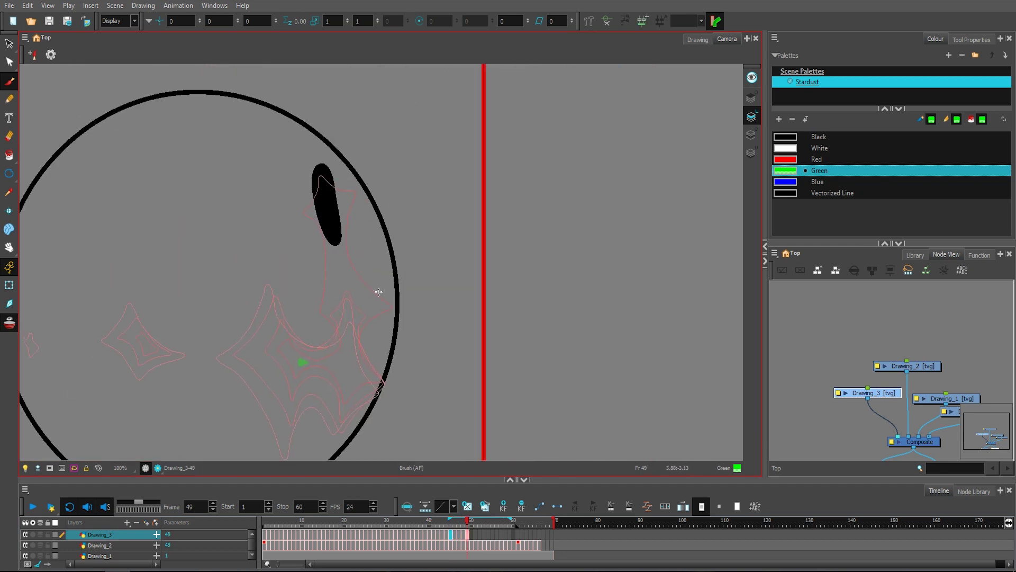
key("period")
key("period")
key("period")
key("period")
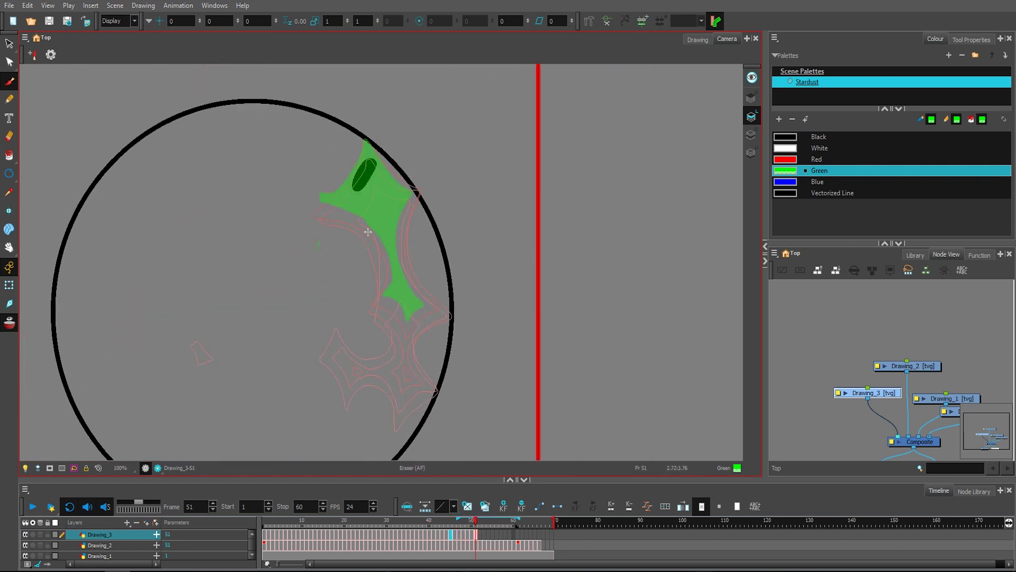
key("period")
key("period")
key("period")
key("period")
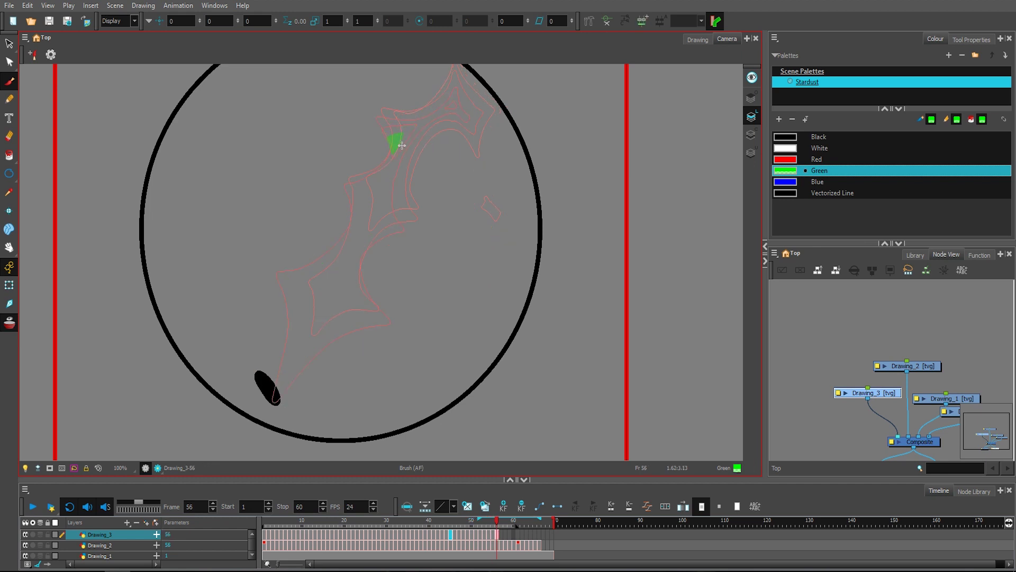
key("period")
key("period")
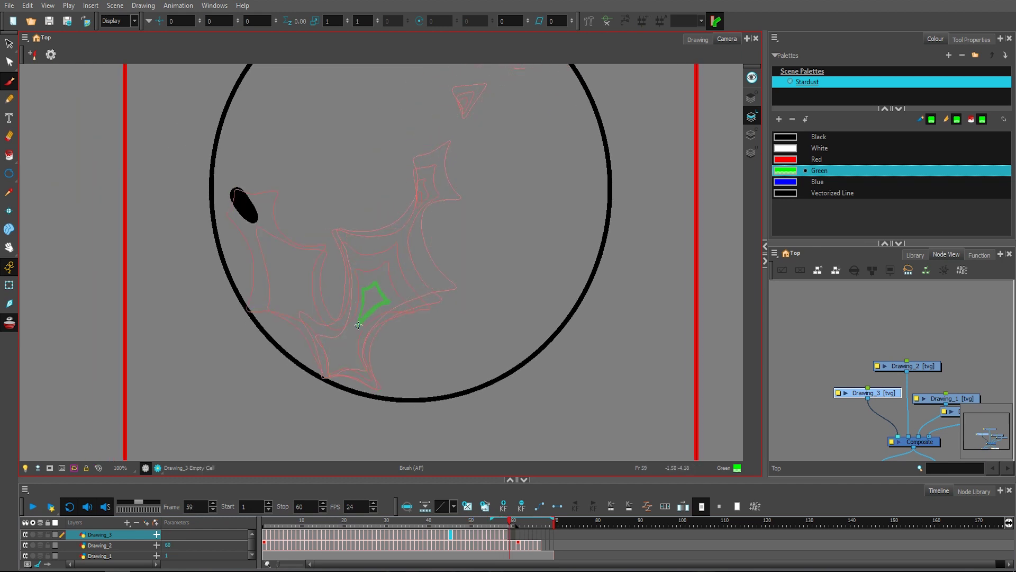
- Complete the closing frames of the green trail on Drawing_3 and repeat its opening drawings from frame 61
key("comma")
left_click_drag(278, 179, 226, 224)
left_click_drag(226, 223, 258, 326)
key("comma")
key("period")
key("period")
key("period")
key("period")
key("period")
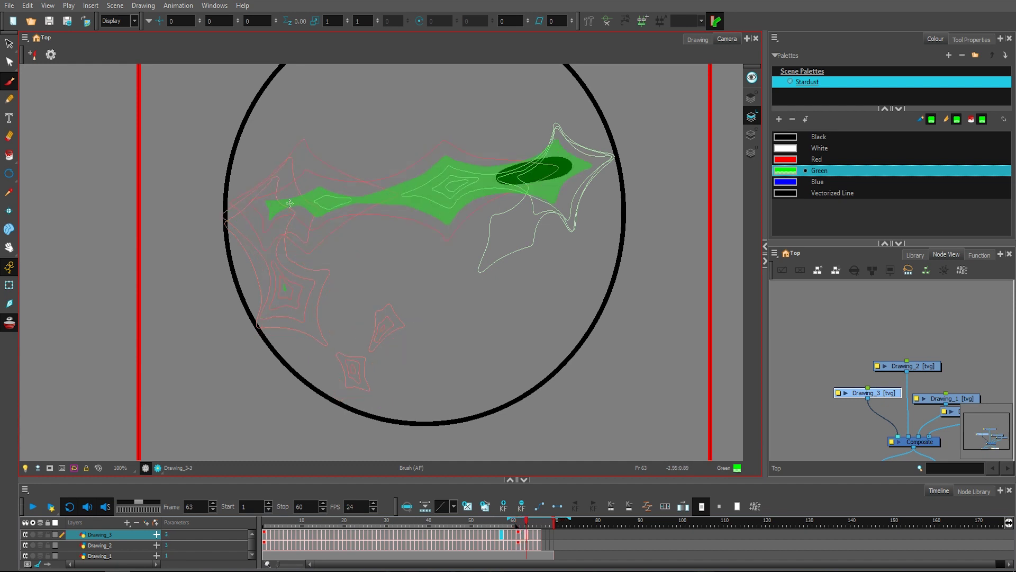
- Disable the black guide stroke layer Drawing_2 and play back the spiked trail animation
scroll(348, 343, "down", 2)
left_click(908, 366)
key("d")
key("Return")
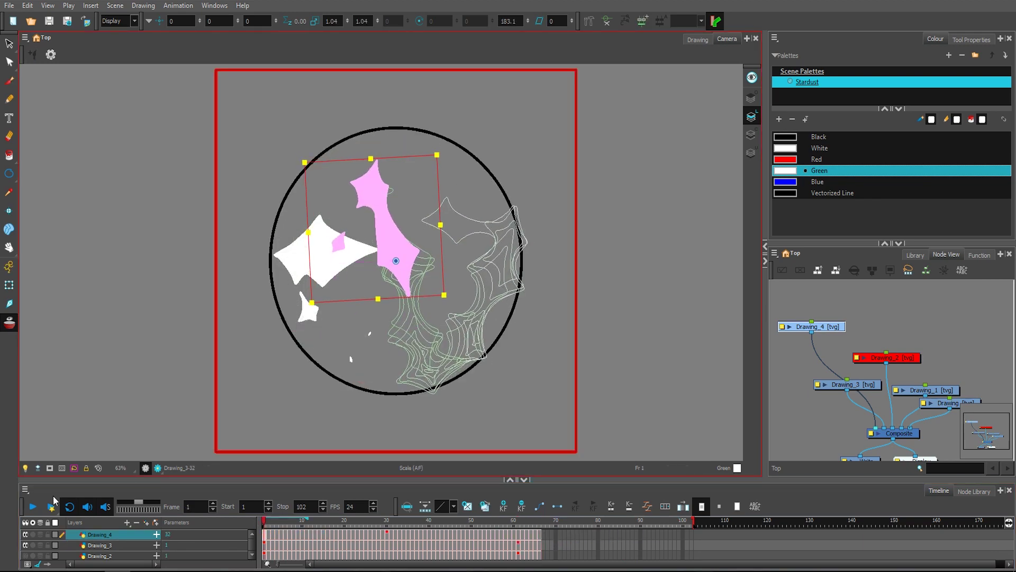
left_click(53, 504)
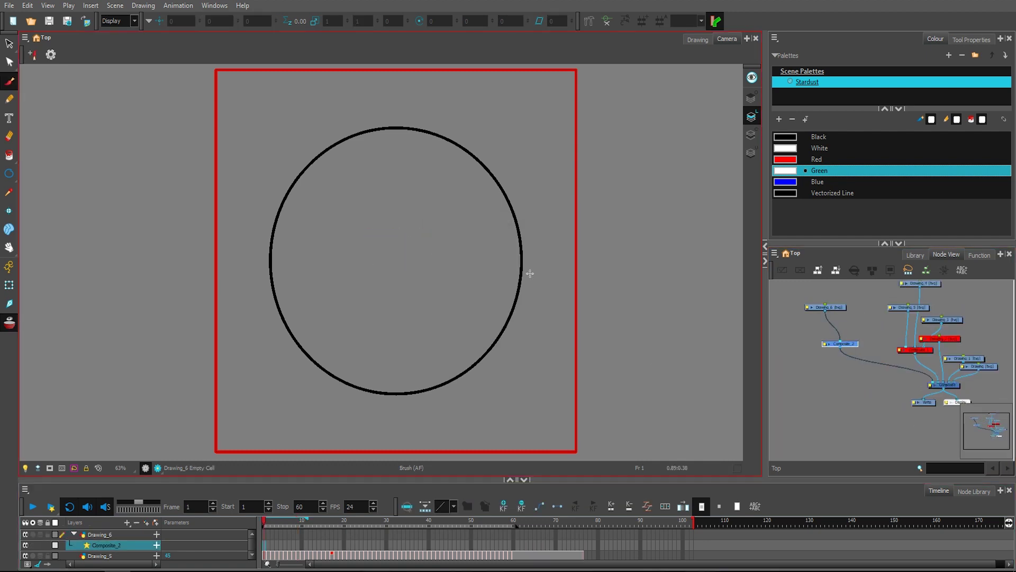
- Paint a small white teardrop at the circle's centre on frame 1 of Drawing_6 and stretch it upward over the following frames
scroll(464, 277, "up", 5)
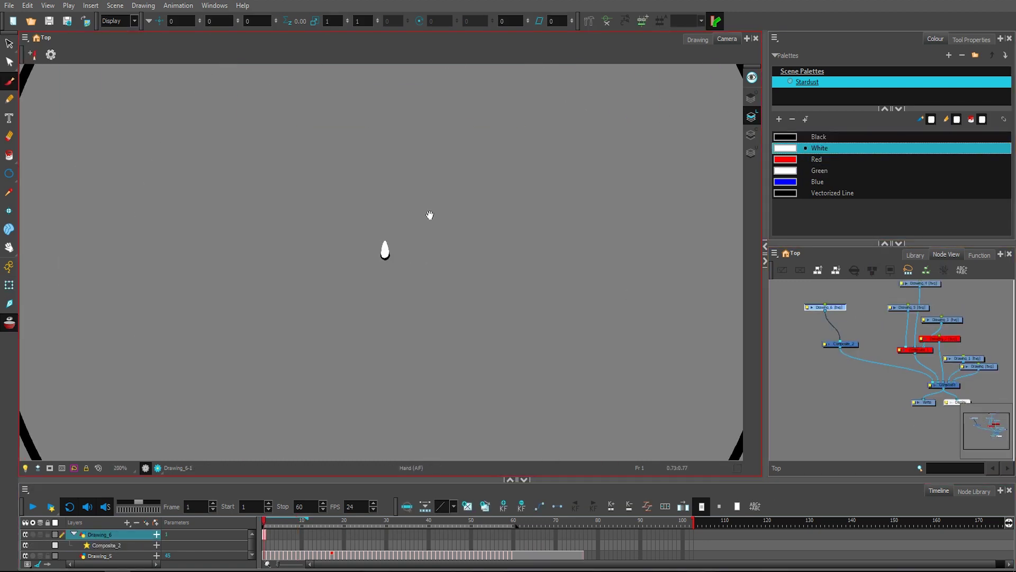
key("comma")
scroll(386, 233, "down", 2)
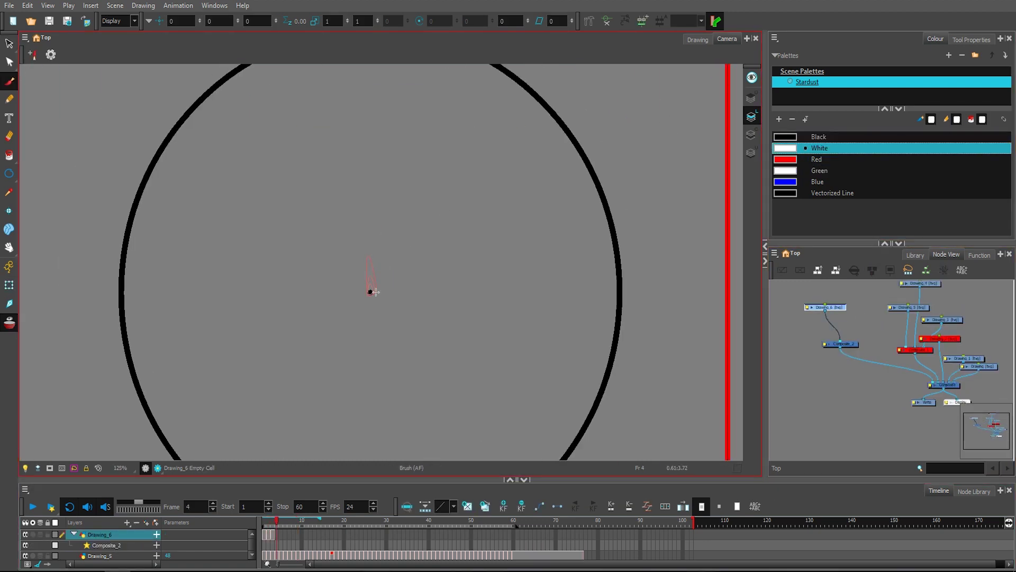
key("period")
left_click_drag(345, 158, 365, 362)
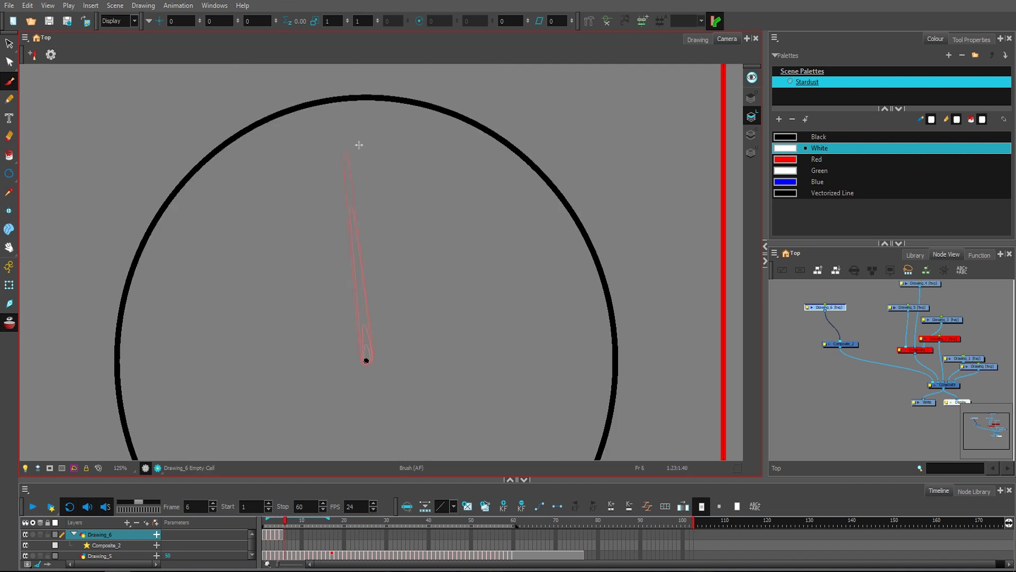
- Continue the white spike on Drawing_6 from frame 6, painting it from near the circle's upper edge to its centre
key("period")
left_click_drag(342, 127, 360, 359)
key("period")
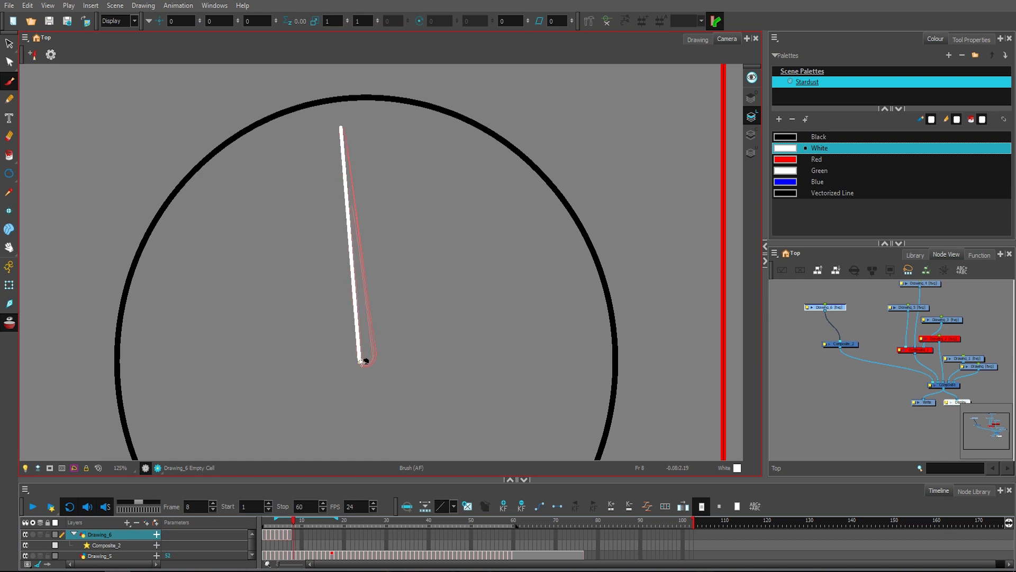
key("alt+b")
key("period")
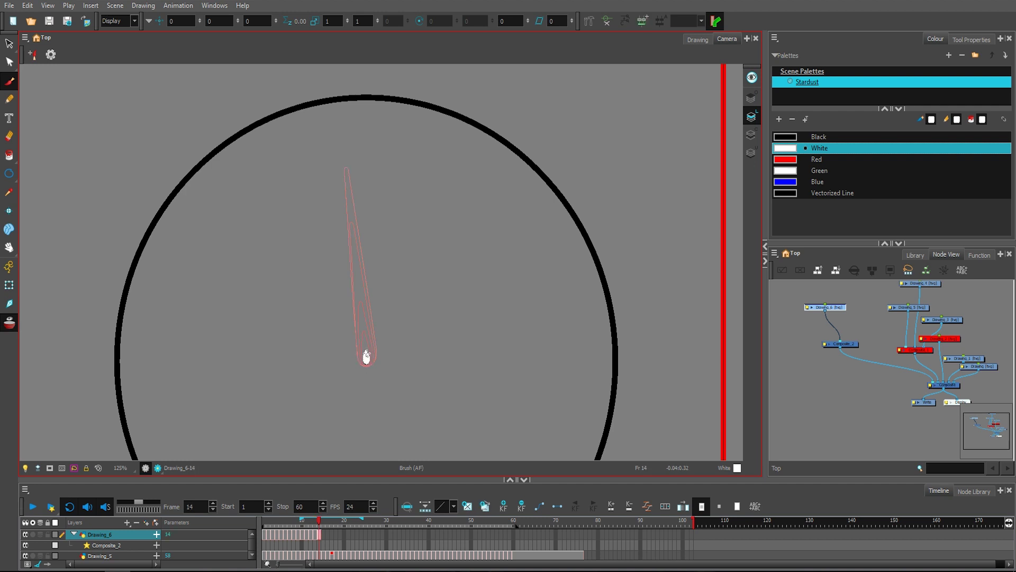
- Copy the spike's frames 1 to 14 on Drawing_6 and paste them repeatedly further along the same layer
right_click(264, 533)
left_click(172, 507)
left_click(9, 266)
left_click_drag(264, 535, 320, 534)
key("ctrl+c")
key("ctrl+v")
left_click(391, 536)
key("ctrl+v")
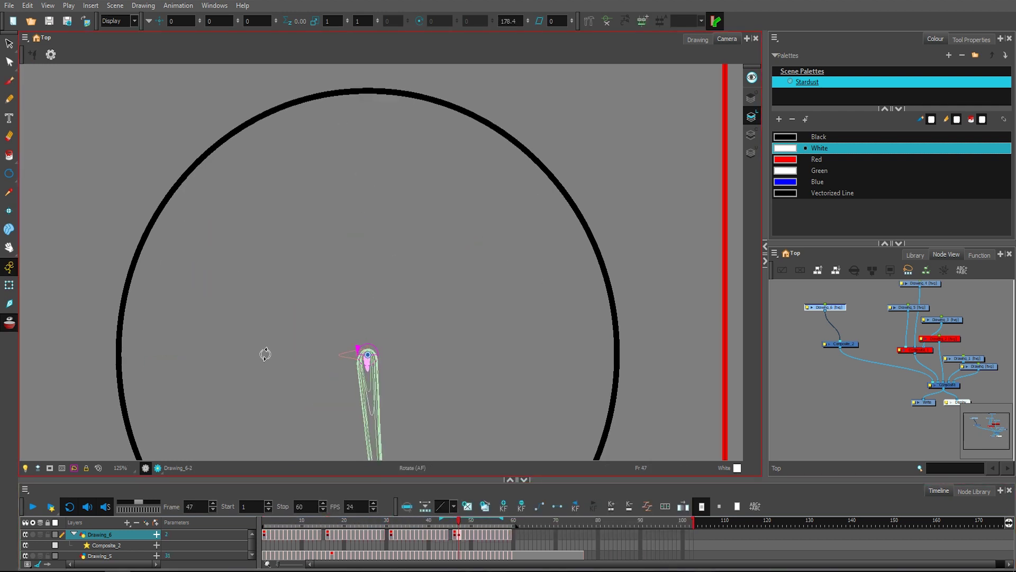
- Remove the extra keyframe at frame 47 of Drawing_7 and move Drawing_6's frames beyond 60 to the layer's start
left_click(461, 544)
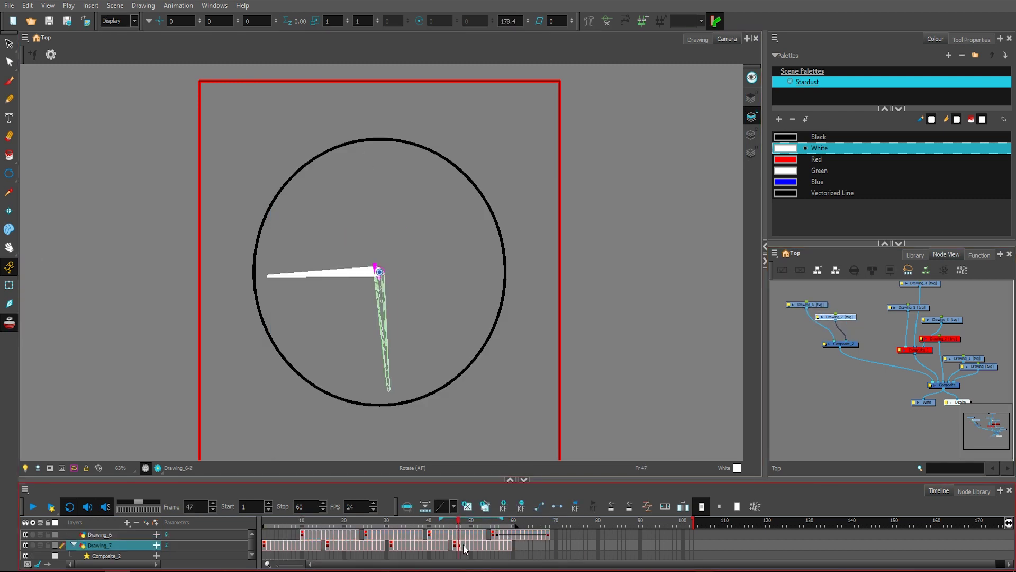
key("ctrl+z")
key("ctrl+z")
key("ctrl+z")
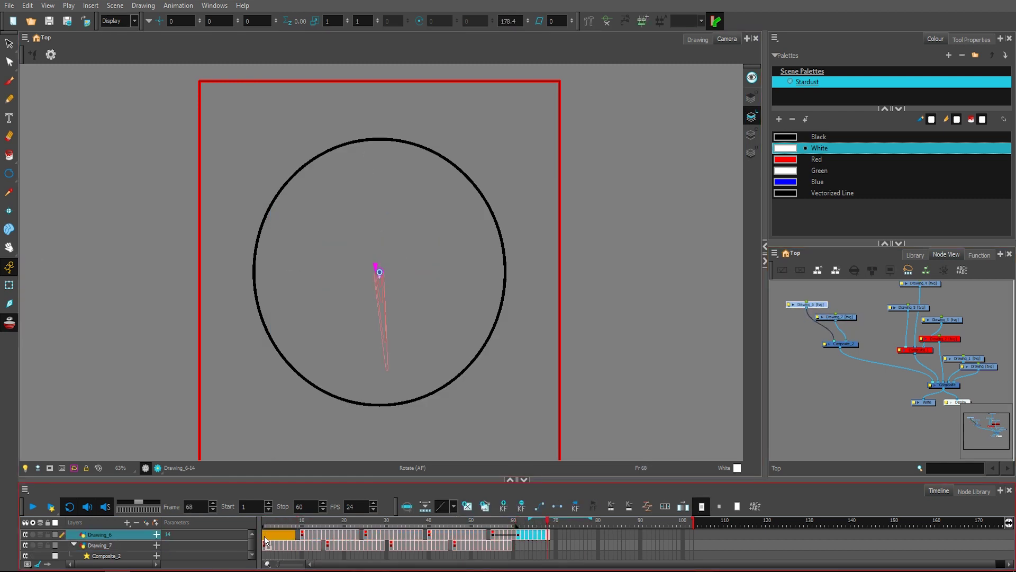
key("shift+comma")
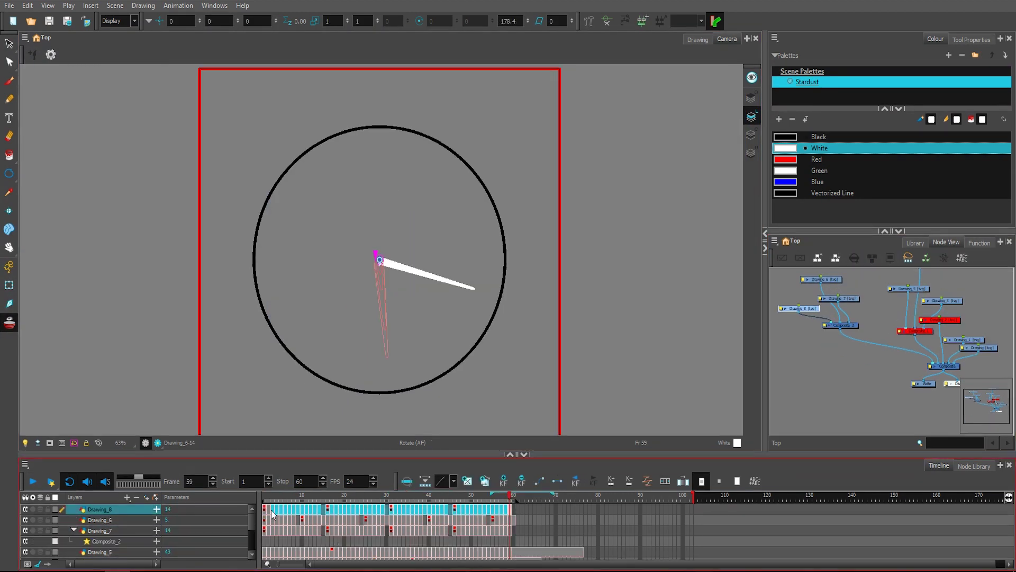
- Shift Drawing_8's spike cycles to begin at frame 7 and rotate the spike around the circle's centre
left_click(519, 512)
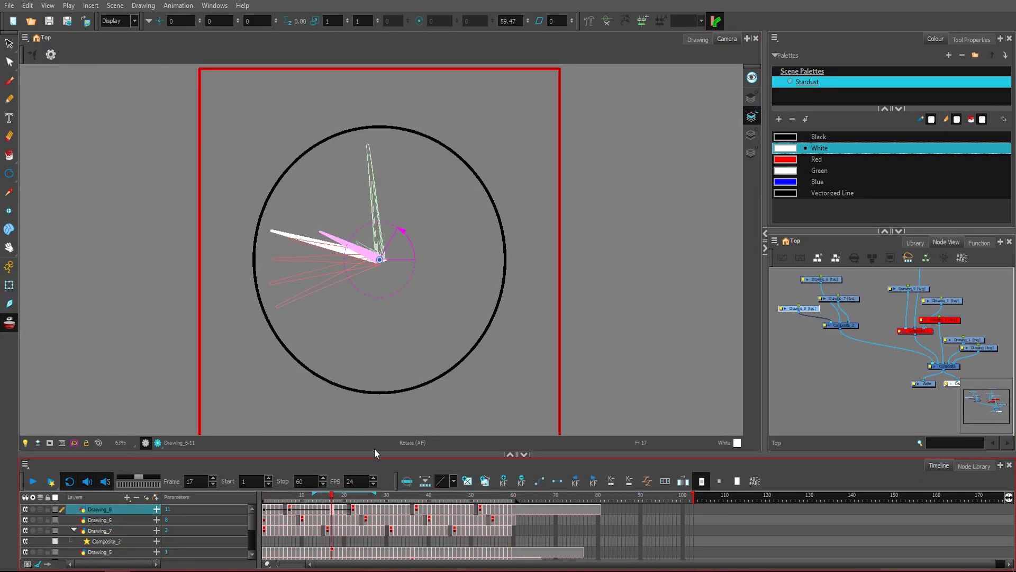
left_click(303, 520)
left_click(290, 510)
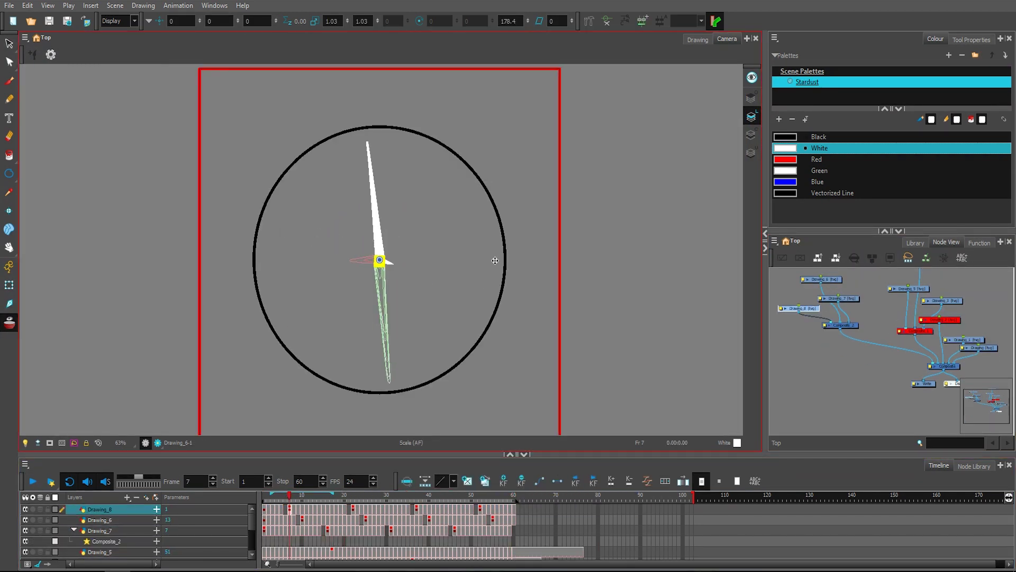
- Adjust the spike keyframes on Drawing_6 at frames 25 and 40 and on Drawing_8 at frame 52, and play the animation
left_click(365, 520)
left_click(428, 519)
left_click(480, 509)
left_click(33, 481)
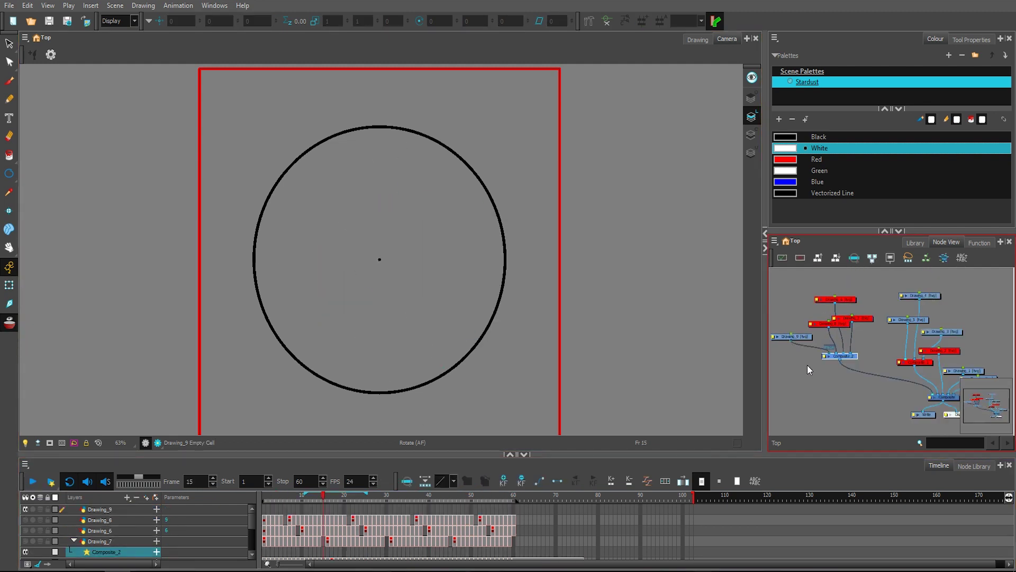
- Paint the white spike's frames on Drawing_9 with the Brush and repeat the cycle along the layer to frame 60
left_click_drag(359, 269, 363, 227)
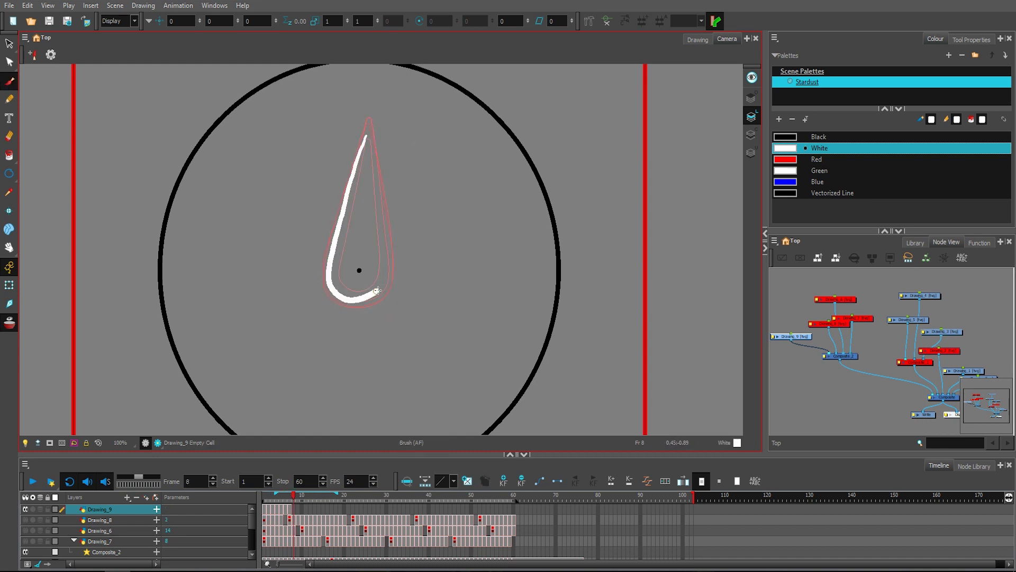
key("alt+b")
right_click(266, 509)
left_click_drag(373, 510, 411, 515)
left_click(301, 502)
- Rotate the Drawing_9 spike around the circle's centre to a different angle at the start of each cycle
key("alt+3")
left_click(365, 509)
left_click_drag(502, 234, 503, 241)
left_click(397, 510)
left_click(468, 510)
left_click_drag(328, 130, 450, 327)
- Duplicate the Drawing_9 spike as Drawing_10 and connect it to Composite_2
left_click(289, 509)
scroll(812, 377, "down", 1)
key("ctrl+v")
left_click_drag(883, 355, 849, 371)
left_click_drag(849, 374, 892, 373)
- Delete Drawing_10's frames beyond 60 and rotate its spike around the circle's centre
left_click_drag(265, 510, 317, 511)
left_click_drag(519, 509, 602, 516)
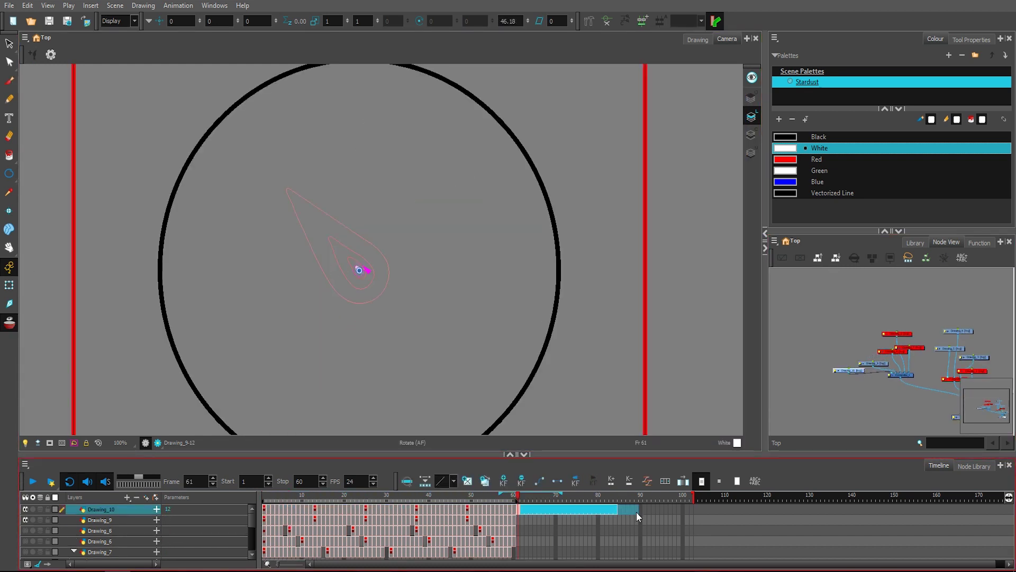
key("Delete")
left_click(265, 510)
left_click_drag(440, 118, 367, 98)
- Shift Drawing_10's spike cycles to begin at frame 5 and scrub through the animation
left_click(265, 509)
left_click(513, 511, "shift")
left_click_drag(513, 511, 530, 511)
left_click_drag(531, 511, 524, 511)
mouse_move(285, 497)
left_mouse_down()
mouse_move(486, 500)
mouse_move(467, 501)
left_mouse_up()
- Duplicate the spike drawing node as another spike layer, Drawing_11
left_click(837, 342)
left_click(871, 364)
key("ctrl+c")
key("ctrl+v")
- Shift Drawing_11's frames 33 frames later and copy the ones beyond frame 60 to the layer's start
left_click(265, 510)
left_click(513, 509, "shift")
left_click_drag(272, 511, 412, 515)
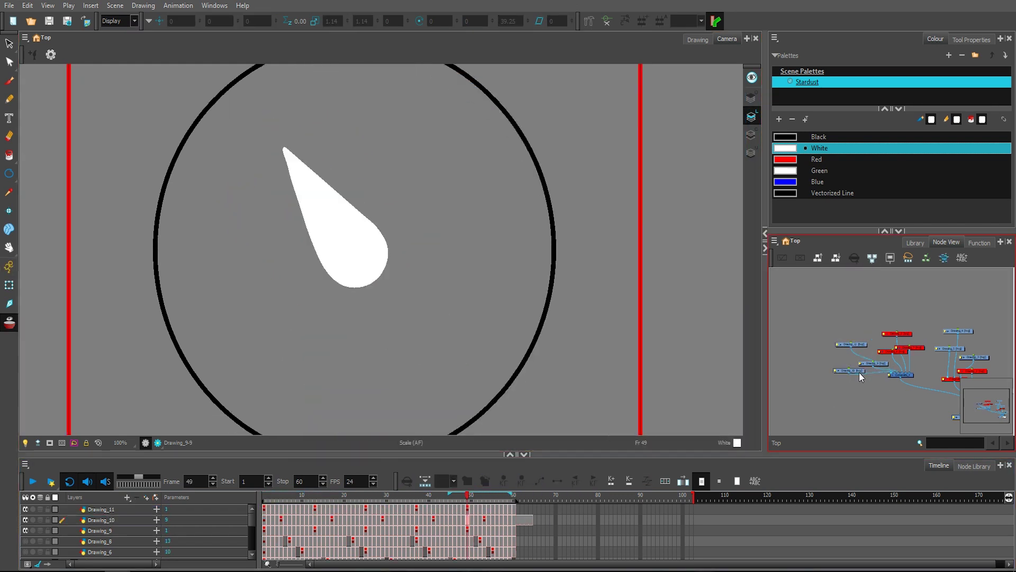
left_click_drag(518, 511, 654, 511)
key("ctrl+c")
left_click(265, 510)
key("ctrl+v")
- Rotate the Drawing_11 spike around the circle's centre at its cycle keyframes
left_click(281, 499)
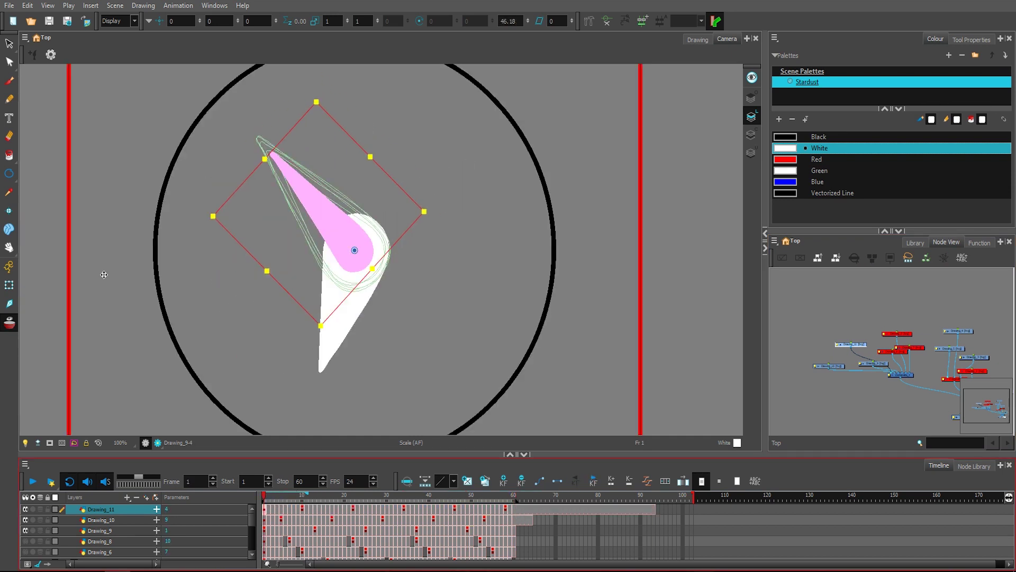
left_click_drag(434, 214, 458, 342)
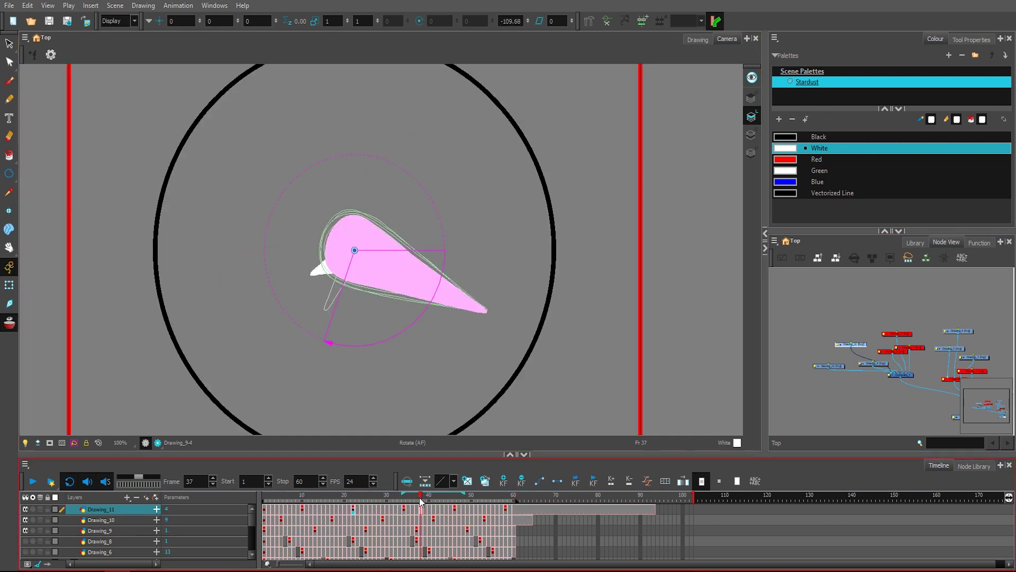
left_click(523, 509)
scroll(381, 296, "down", 1)
- Re-enable the disabled spike drawings feeding Composite_2 and play the animation
key("alt+4")
scroll(393, 329, "down", 1)
left_click_drag(874, 322, 929, 357)
left_click(33, 481)
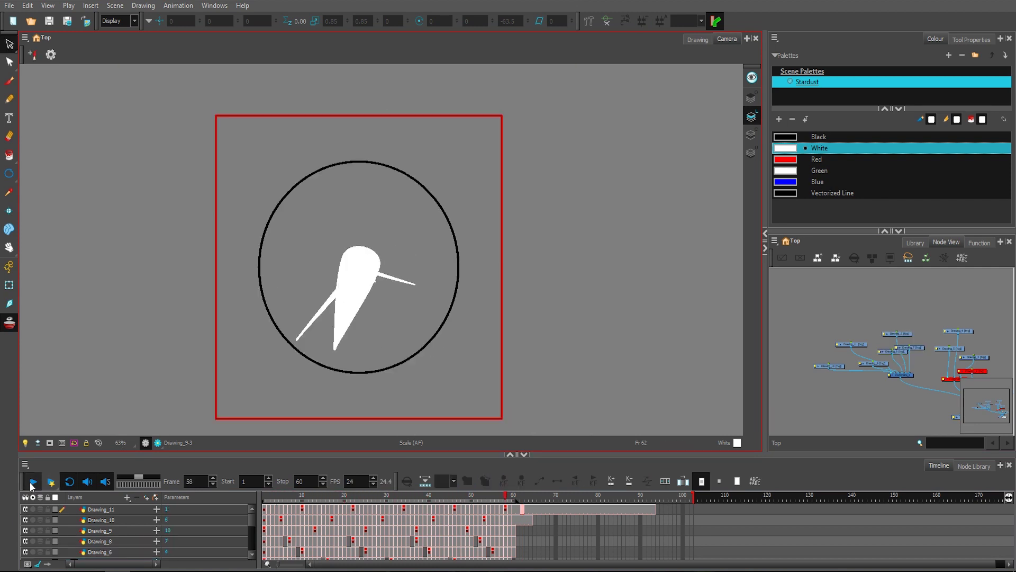
left_click(33, 481)
- Find the peg nodes in the node library, add an Apply-Peg-Transformation between the spike and main composites, and attach a Peg
left_click(974, 466)
left_click(598, 501)
type("peg")
left_click_drag(113, 521, 867, 382)
left_click_drag(858, 388, 966, 406)
left_click_drag(324, 521, 846, 368)
left_click_drag(847, 370, 847, 383)
- Rotate and scale the spike copy through the new peg so it opposes the original spikes, and play the animation
key("alt+3")
left_click_drag(424, 320, 286, 170)
key("alt+4")
left_click_drag(119, 338, 165, 324)
left_click(35, 481)
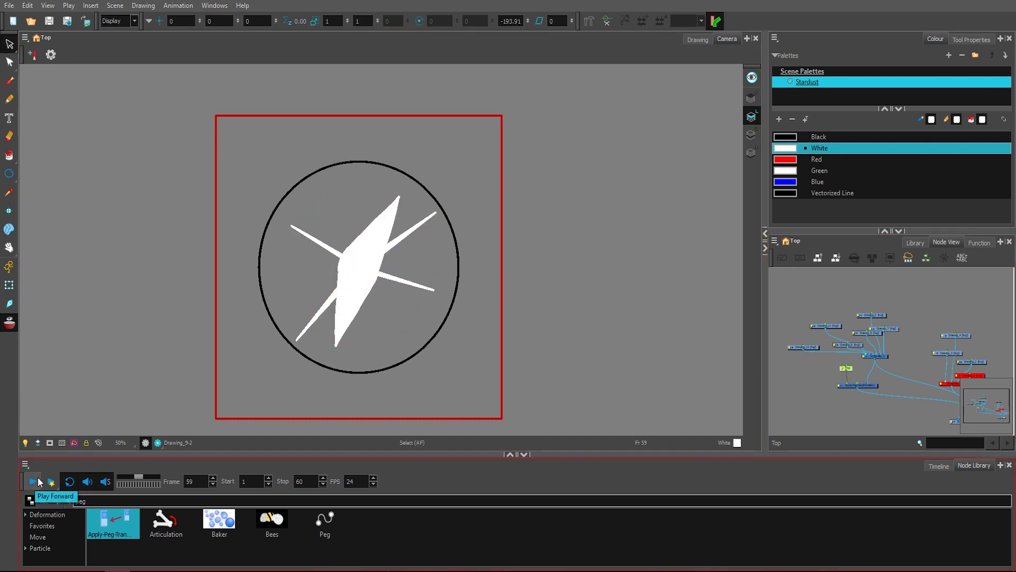
left_click(32, 483)
- Duplicate the whole spike drawing group in the node network and show its layers in an enlarged timeline
left_click_drag(798, 291, 893, 363)
key("ctrl+c")
key("ctrl+v")
left_click(938, 466)
left_click_drag(696, 454, 697, 333)
- Delete the duplicated spike layers' frames beyond 60 and shift the remaining frames 18 frames later
left_click_drag(661, 483, 520, 530)
key("Delete")
left_click_drag(518, 483, 264, 536)
left_click_drag(264, 484, 340, 485)
- Copy the duplicated spike layers' overflow beyond frame 60 to their start and delete the overflow
left_click_drag(519, 483, 519, 534)
left_click_drag(590, 483, 519, 536)
key("ctrl+c")
left_click(264, 483)
key("ctrl+v")
left_click_drag(518, 483, 591, 537)
key("Delete")
- Rotate and scale the duplicated spikes around the circle's centre through their parent peg, and play the animation
left_click(332, 526)
key("ctrl+p")
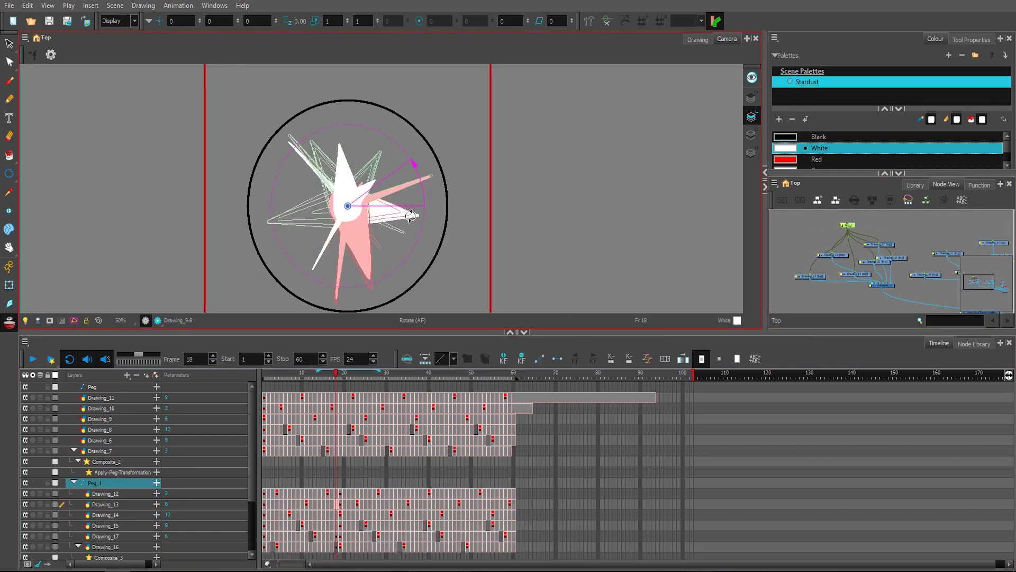
key("alt+4")
left_click_drag(424, 238, 429, 240)
scroll(357, 164, "down", 1)
left_click(33, 359)
- Rearrange the disabled trail nodes in the node network and re-enable the first trail
left_click(955, 255)
left_click_drag(955, 255, 930, 250)
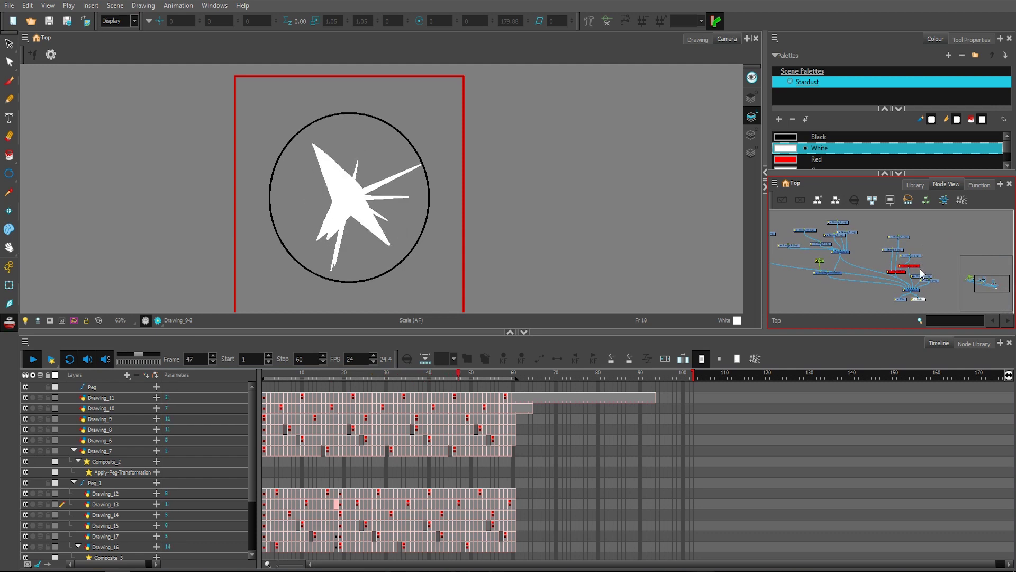
left_click(933, 257)
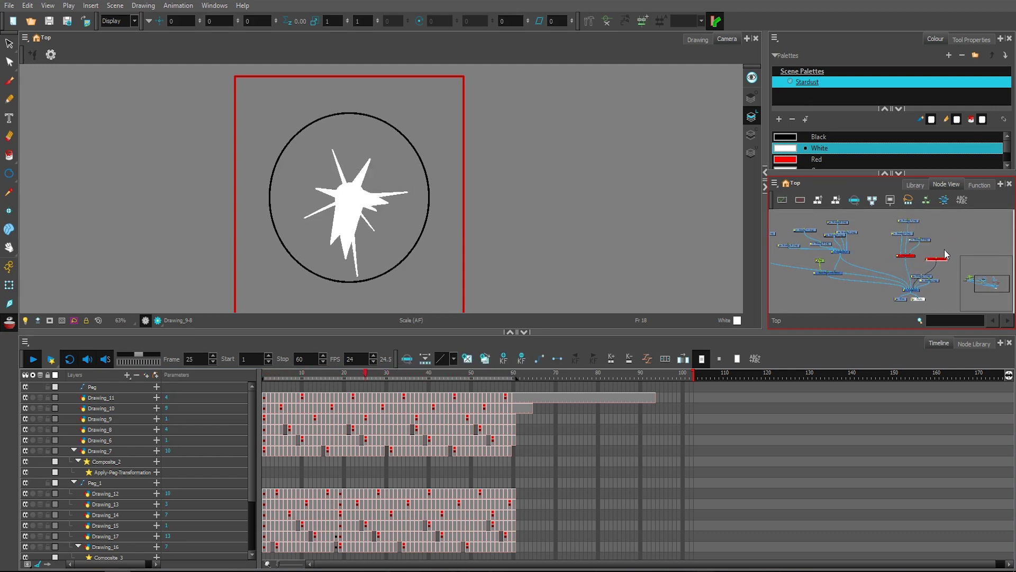
left_click(912, 256)
key("a")
left_click(887, 256)
scroll(431, 207, "down", 1)
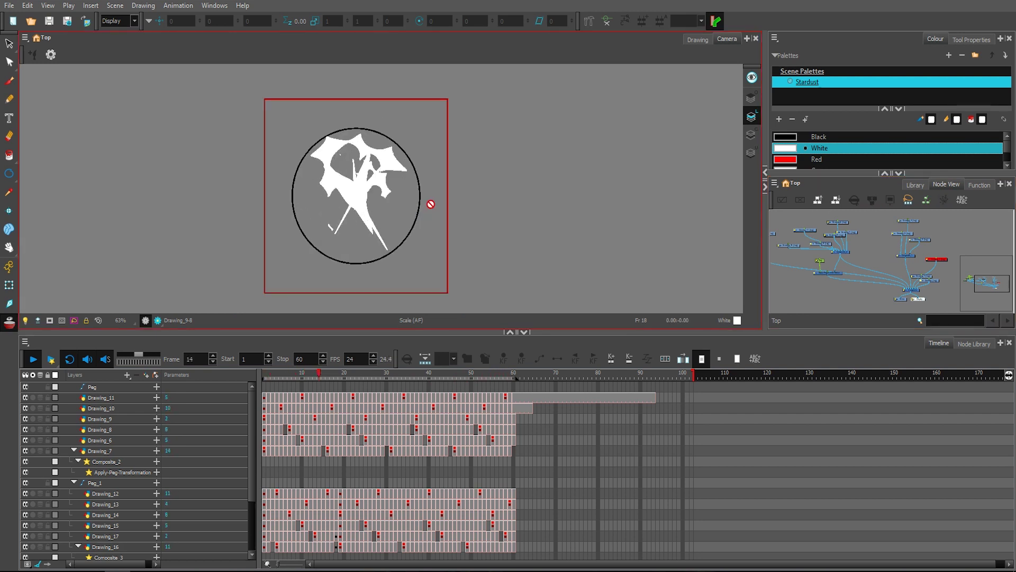
- Disable the trail and circle drawings, leaving only the white spikes enabled
scroll(441, 200, "up", 1)
left_click_drag(933, 285, 928, 278)
key("d")
left_click(959, 243)
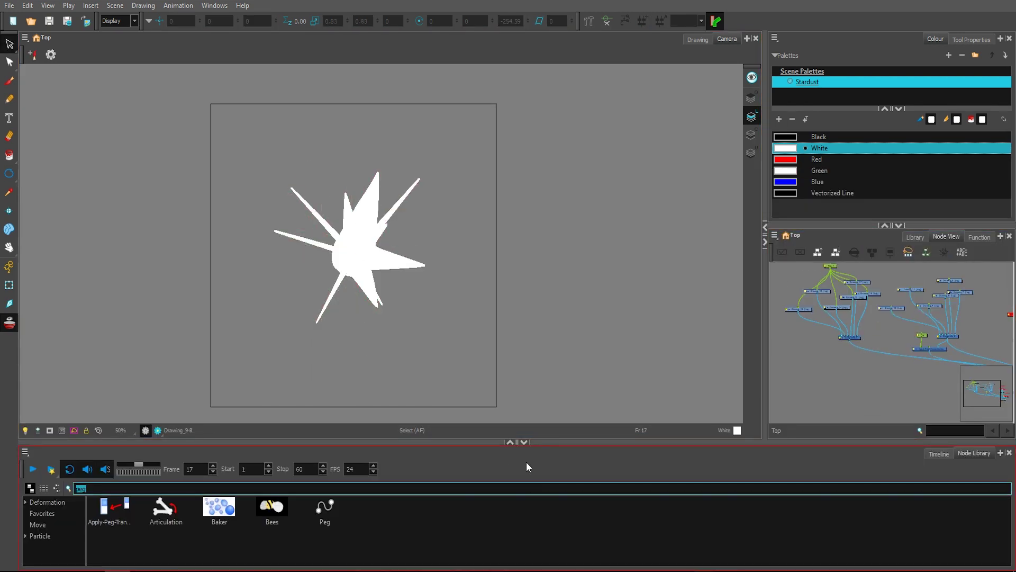
- Add Glow and Matte-Resize nodes below the combined spikes and open the Matte-Resize properties
type("glo")
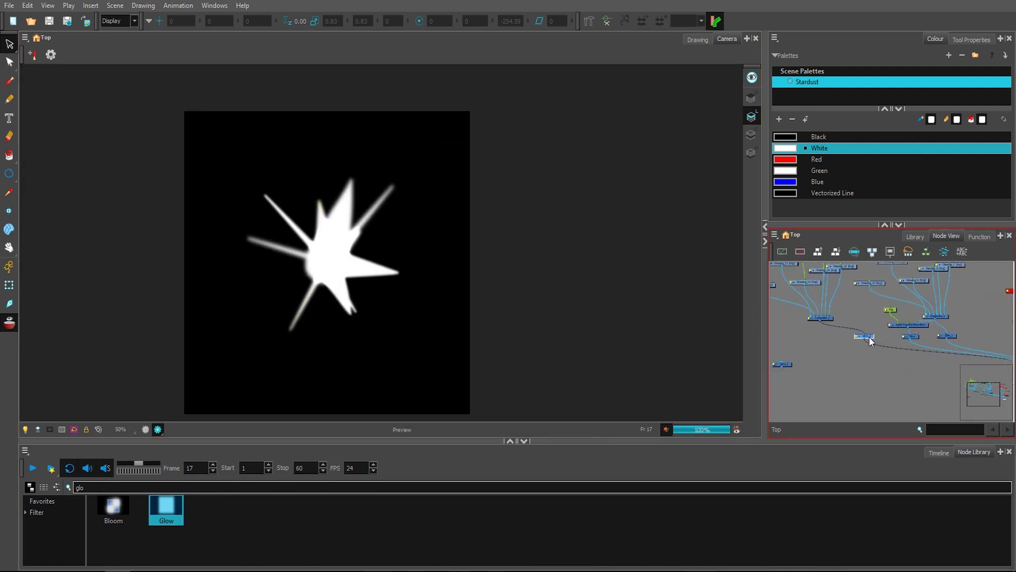
left_click(904, 316)
left_click(836, 325)
left_click_drag(927, 310, 868, 320)
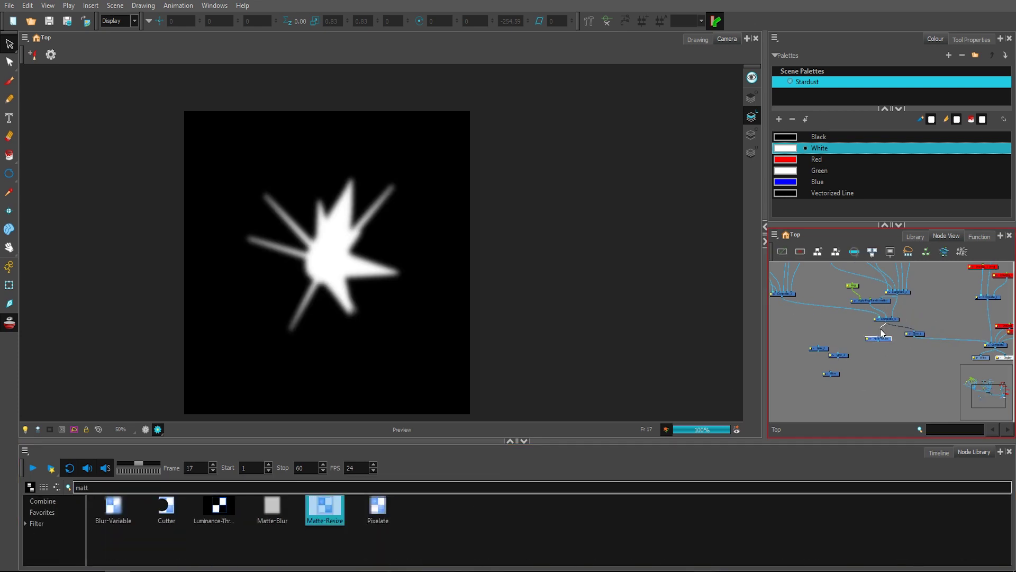
double_click(880, 338)
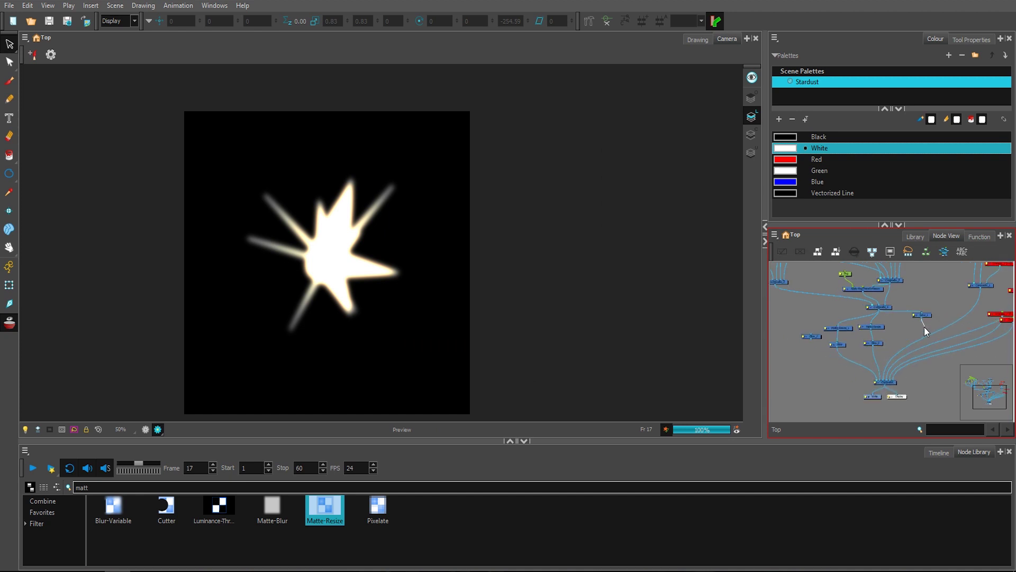
- Connect the second Glow to the final composite and adjust the radius of its Matte-Resize
left_click_drag(844, 347, 877, 380)
left_click(827, 328)
left_click(531, 252)
- Adjust the settings of the three Glow nodes under the spike composite and tidy their arrangement
left_click(837, 345)
double_click(501, 237)
left_click(569, 418)
left_click(865, 345)
left_click(569, 418)
left_click(911, 327)
left_click(569, 417)
left_click_drag(916, 327, 898, 332)
- Add a Cutter node to the spike glow setup, connect the spike composite to it and adjust its properties
left_click_drag(166, 509, 804, 349)
left_click_drag(804, 352, 912, 356)
left_click(796, 349)
left_click(471, 249)
key("Delete")
left_click_drag(808, 345, 802, 346)
left_click_drag(888, 308, 807, 347)
left_click(797, 349)
left_click(434, 185)
left_click(471, 251)
- Paste another Matte-Resize and Glow below the Cutter and adjust the resize radius and glow settings
left_click(850, 325)
key("ctrl+v")
left_click(795, 361)
left_click(531, 252)
left_click(858, 345)
left_click(813, 373)
double_click(501, 236)
left_click(569, 417)
left_click(795, 362)
left_click(531, 251)
left_click_drag(491, 241, 510, 249)
scroll(499, 258, "down", 1)
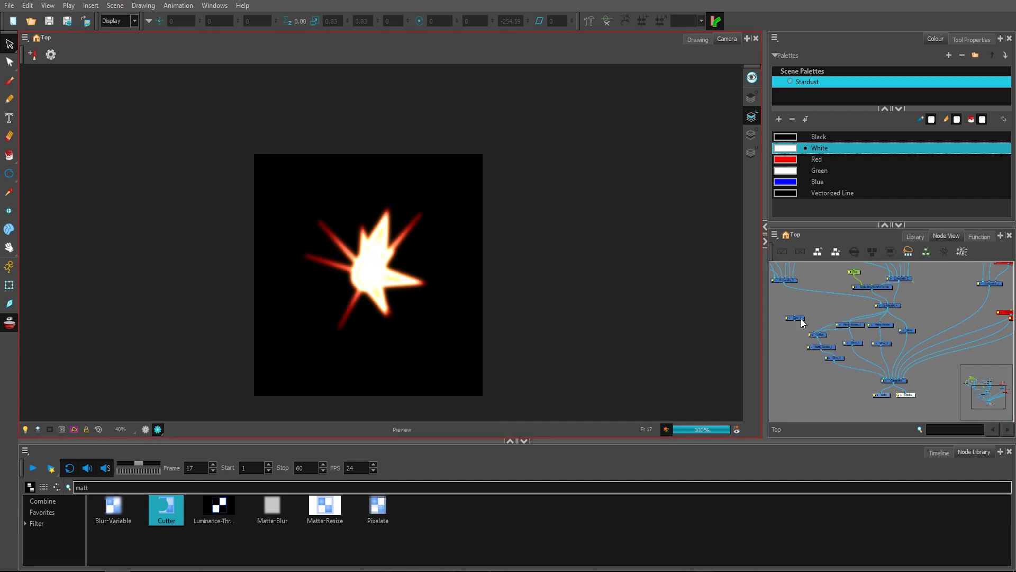
- Re-enable the trail drawings and paste a copy of the spike glow setup below their composite
scroll(847, 339, "down", 2)
key("a")
scroll(343, 236, "up", 2)
key("ctrl+v")
scroll(951, 338, "up", 3)
- Connect the copied Matte-Resize and Glow nodes to the trail's composite so the trail gets the layered glow
right_click(852, 331)
right_click(876, 339)
left_click(820, 370)
left_click_drag(885, 339, 950, 326)
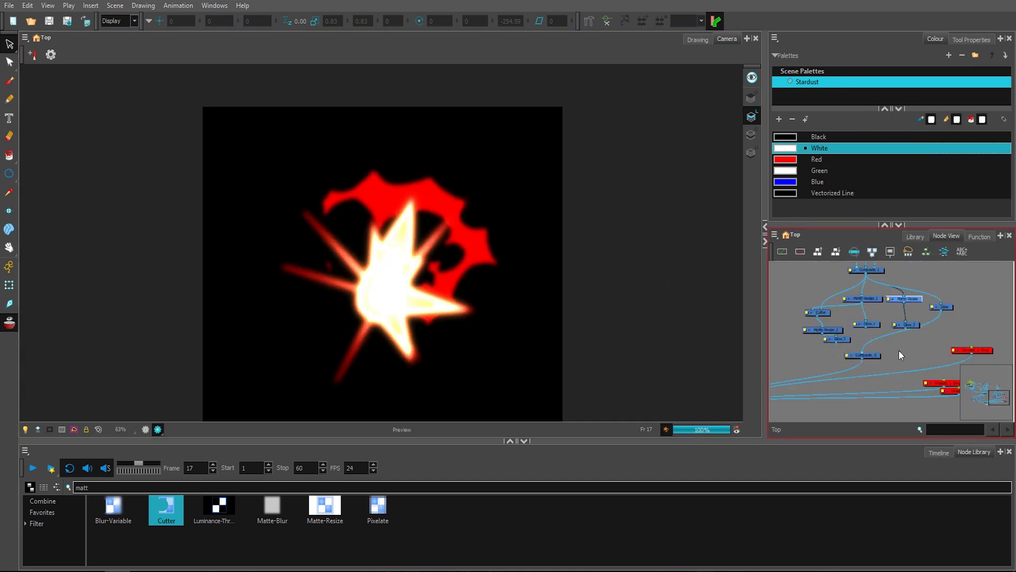
double_click(845, 299)
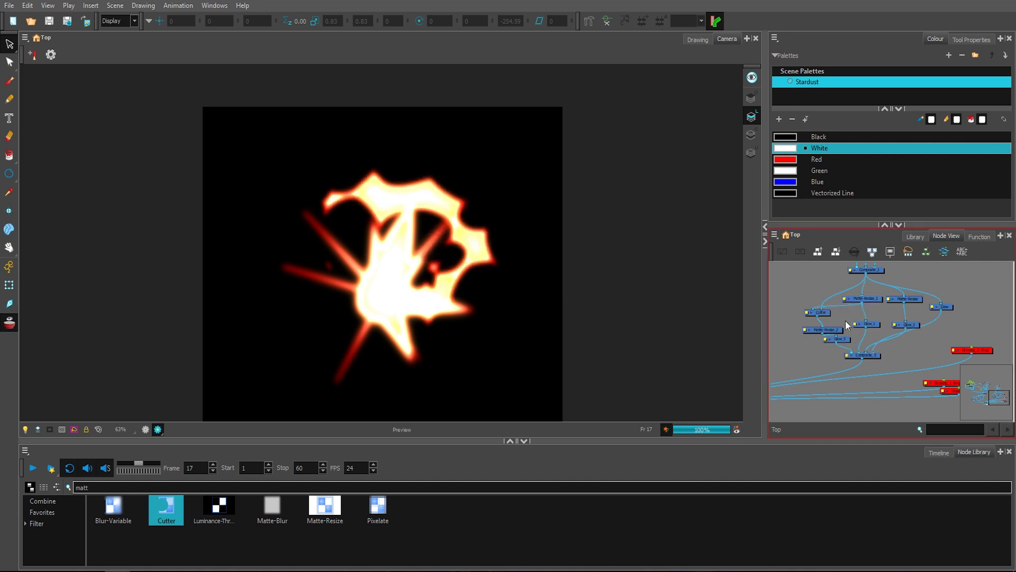
double_click(855, 324)
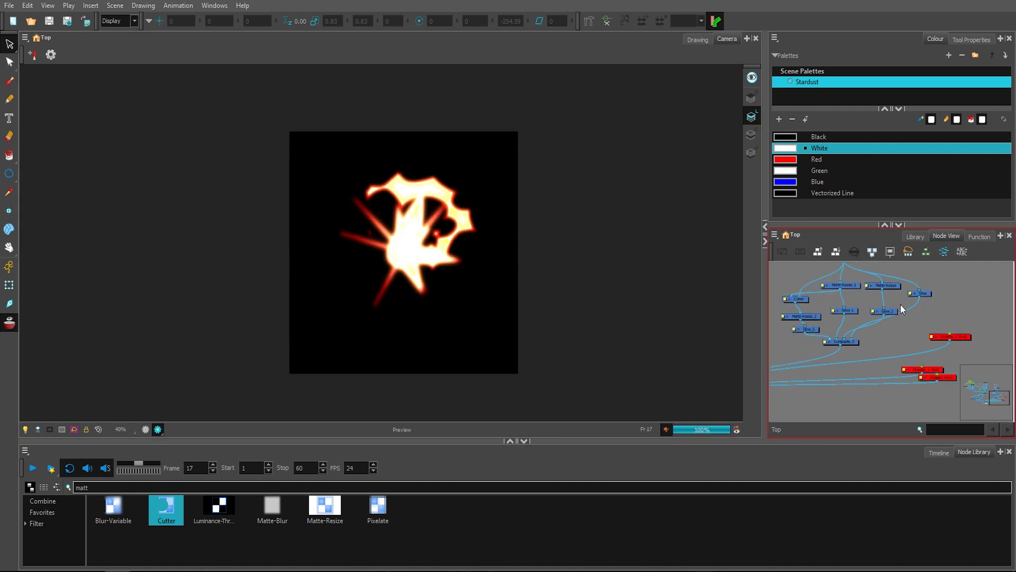
- Apply the layered glow setup to the circle and set its Blur-Radial-Zoom fall off to 3
left_click(950, 337)
left_click(207, 406)
left_click_drag(950, 336, 962, 308)
left_click(924, 369)
scroll(930, 338, "down", 1)
left_click_drag(900, 334, 796, 289)
left_click(970, 357)
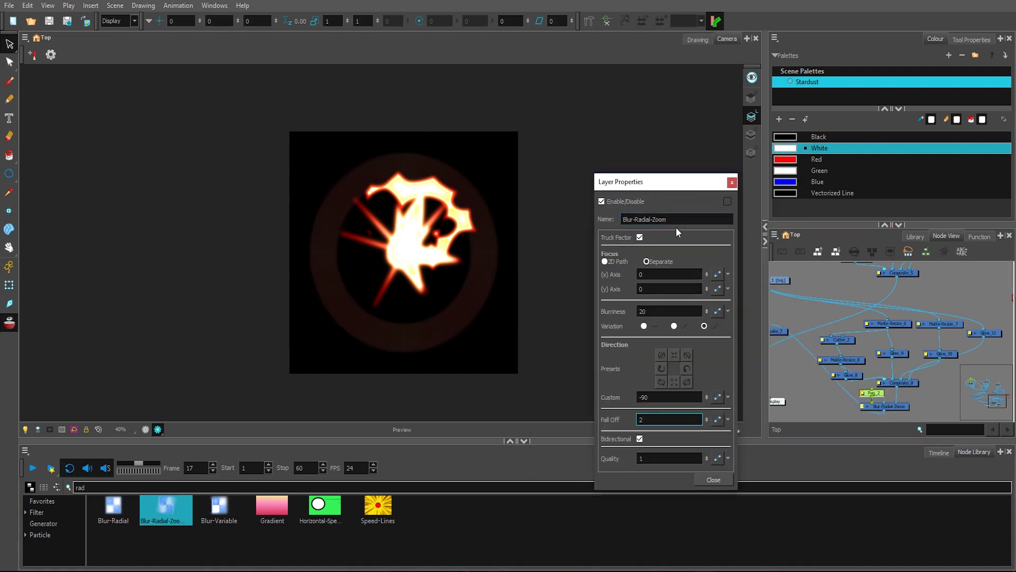
type("3")
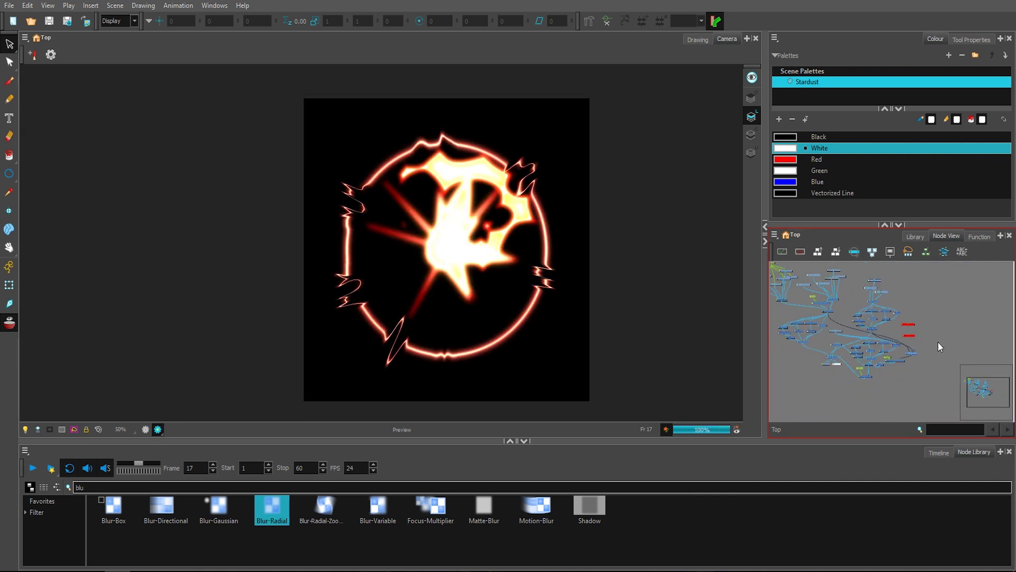
- Add the second trail to the glowing stardust through the composite below its peg transformation
scroll(932, 346, "up", 5)
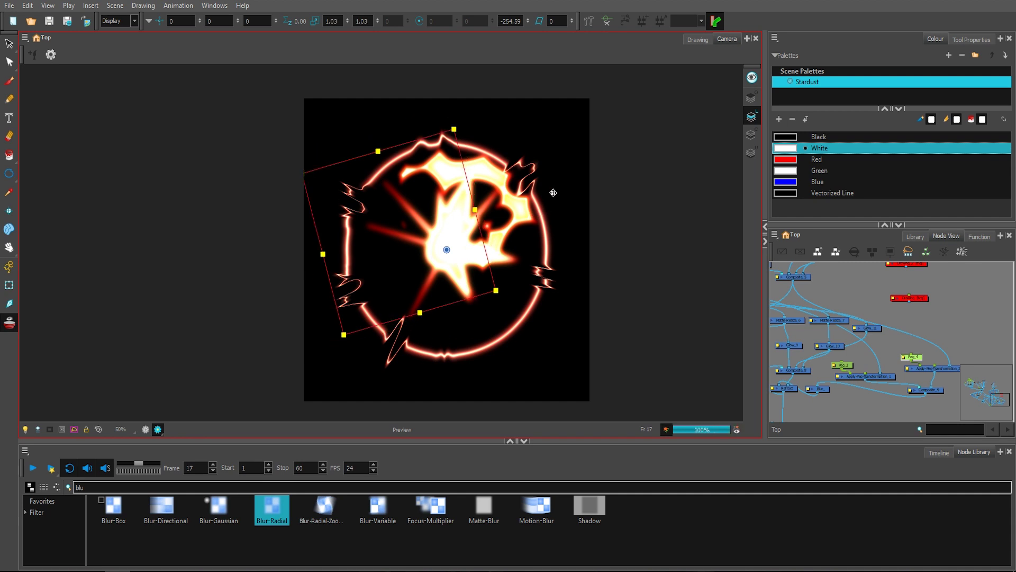
left_click(931, 390)
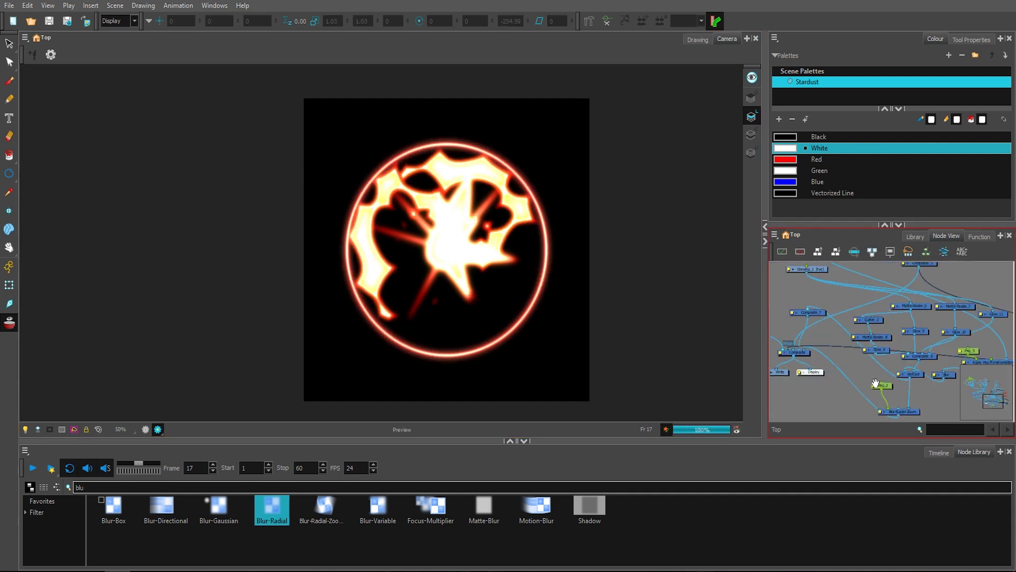
- Enlarge the peg-transformed copy of the effect around the circle and adjust the blur node that drives the circle's distortion
left_click(517, 223)
left_click_drag(555, 122, 576, 95)
left_click(848, 363)
left_click_drag(848, 363, 914, 342)
left_click(847, 352)
left_click(714, 284)
- Replace the old node with a pasted copy and feed it through a composite into the blur that distorts the circle
scroll(920, 378, "down", 1)
left_click(812, 267)
key("Delete")
key("ctrl+v")
left_click(887, 339)
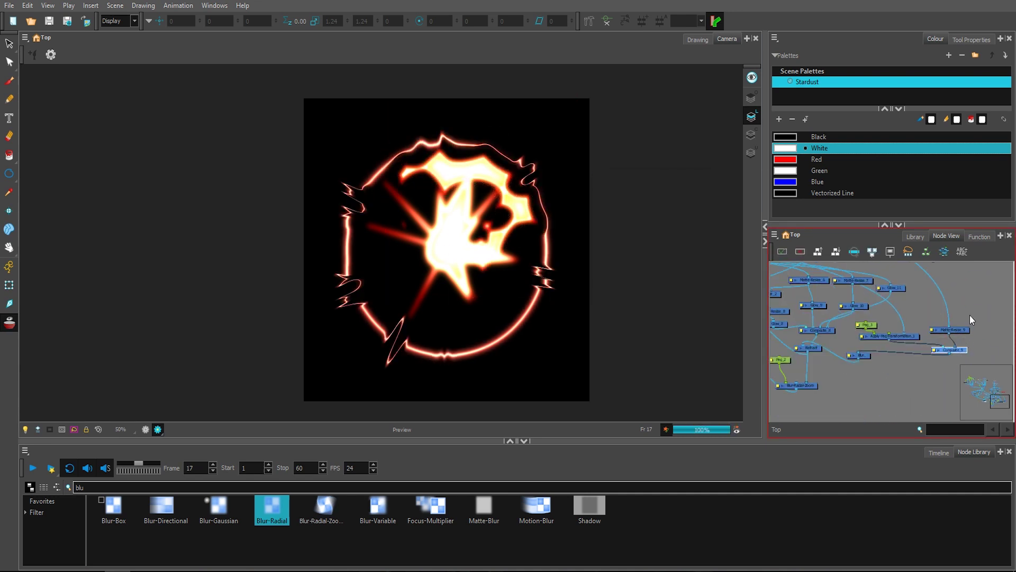
- Place a circle drawing in the node network and set the Blur node below the Transparency to radius 25 with High quality
left_click(970, 315)
scroll(959, 315, "down", 2)
left_click_drag(959, 319, 930, 399)
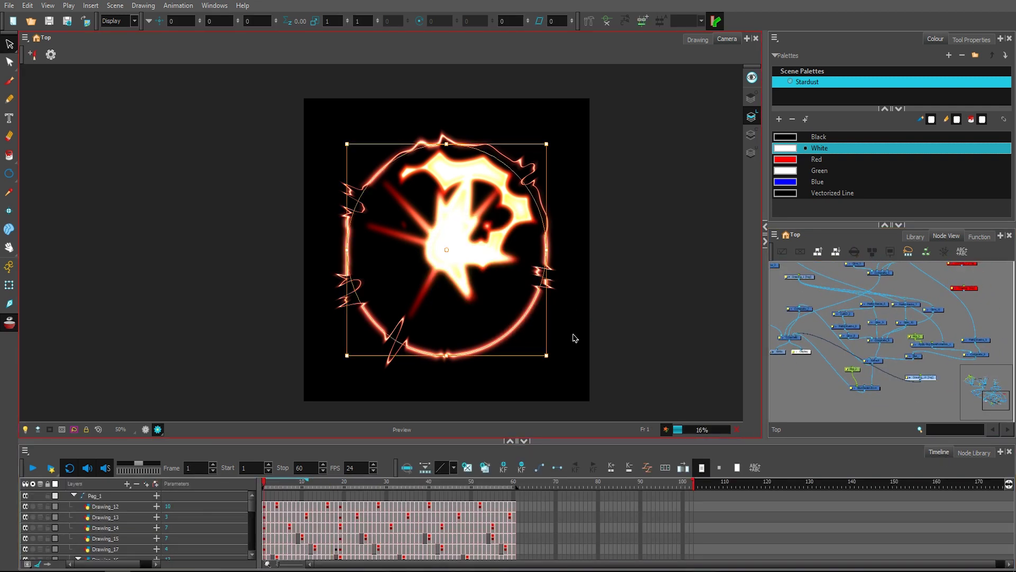
left_click_drag(930, 377, 938, 377)
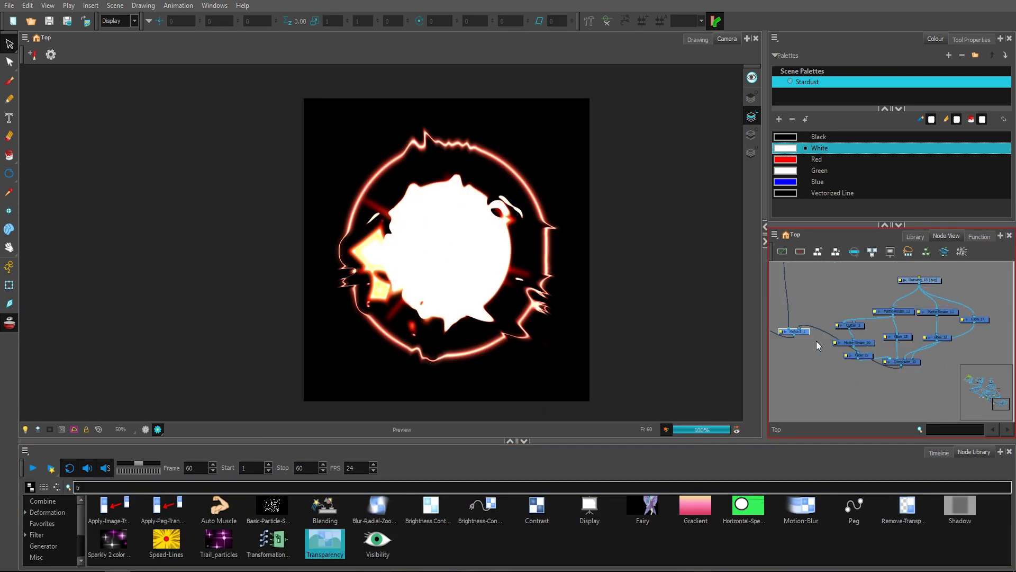
left_click_drag(811, 303, 890, 342)
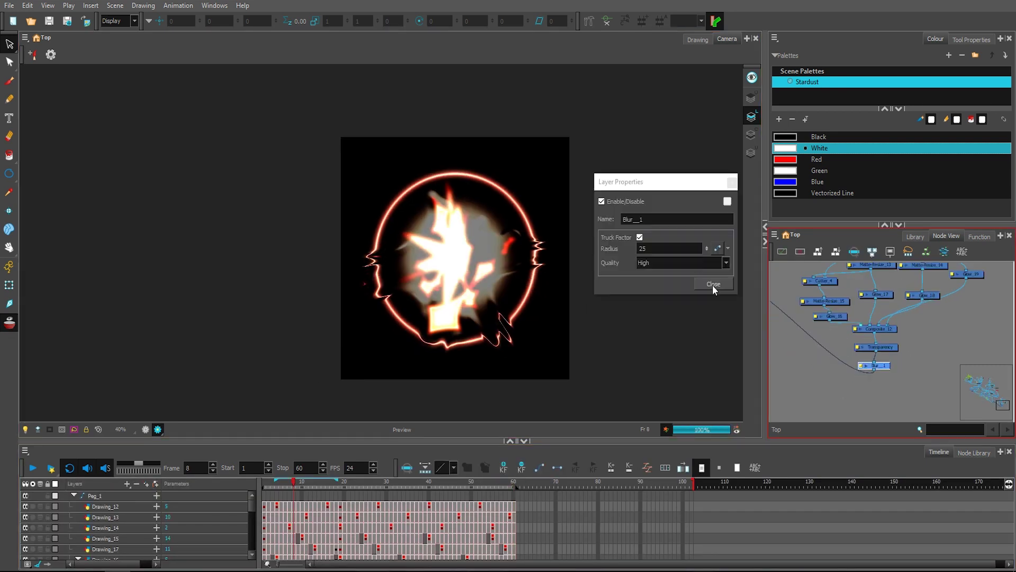
left_click(712, 284)
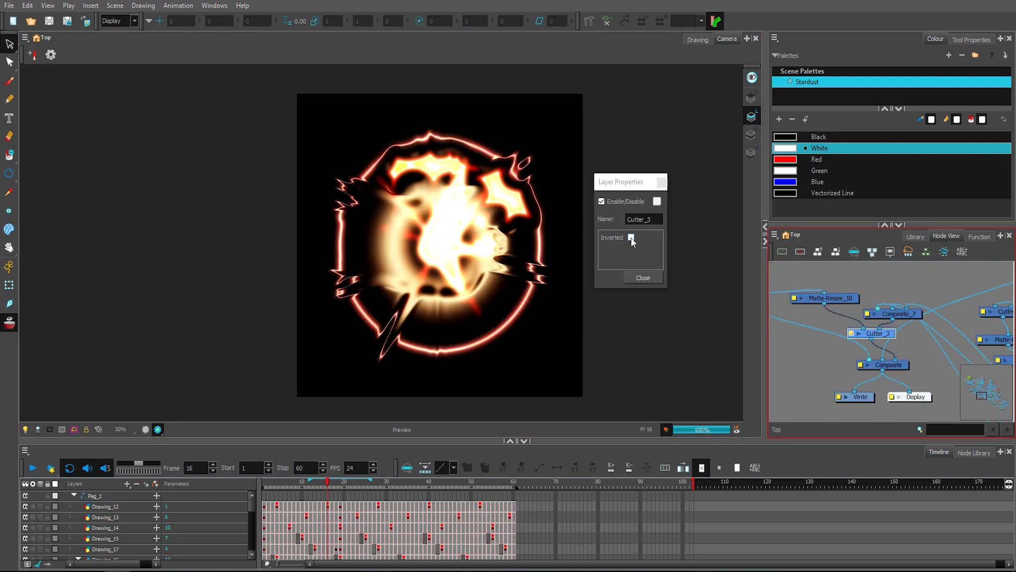
- Set Cutter_3, between Matte-Resize_10 and the main composite, to non-inverted
left_click(645, 276)
left_click(903, 309)
scroll(904, 326, "down", 3)
left_click_drag(904, 326, 890, 355)
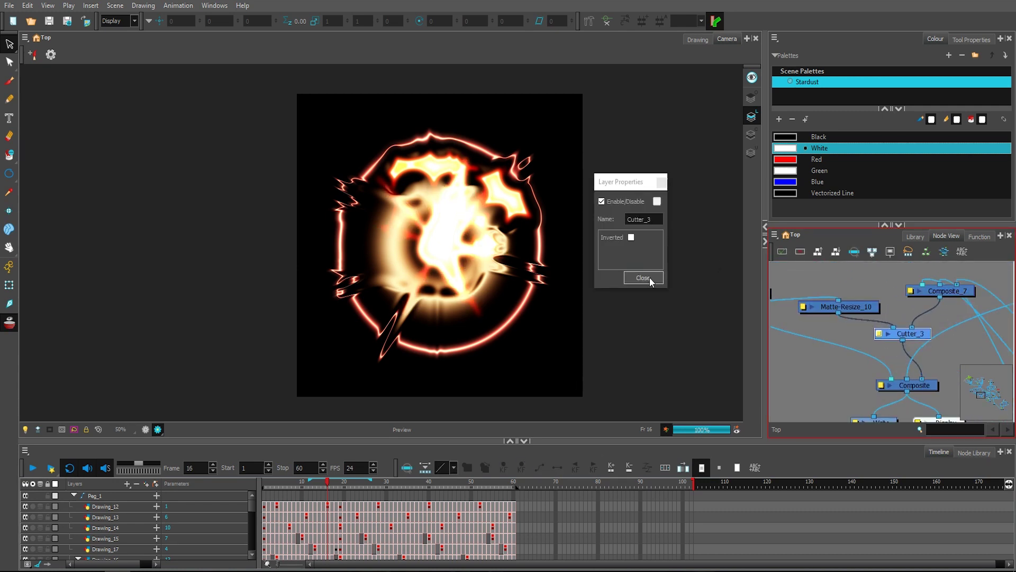
left_click(643, 278)
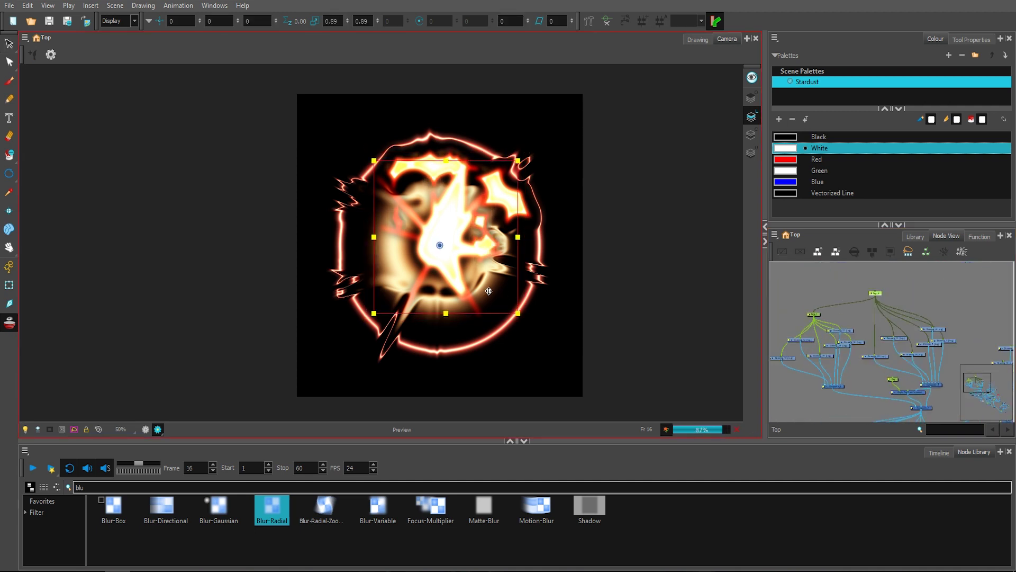
- Arrange the spike and trail nodes with their new composite and resize the peg-transformed copy over the circle
left_click_drag(527, 321, 529, 324)
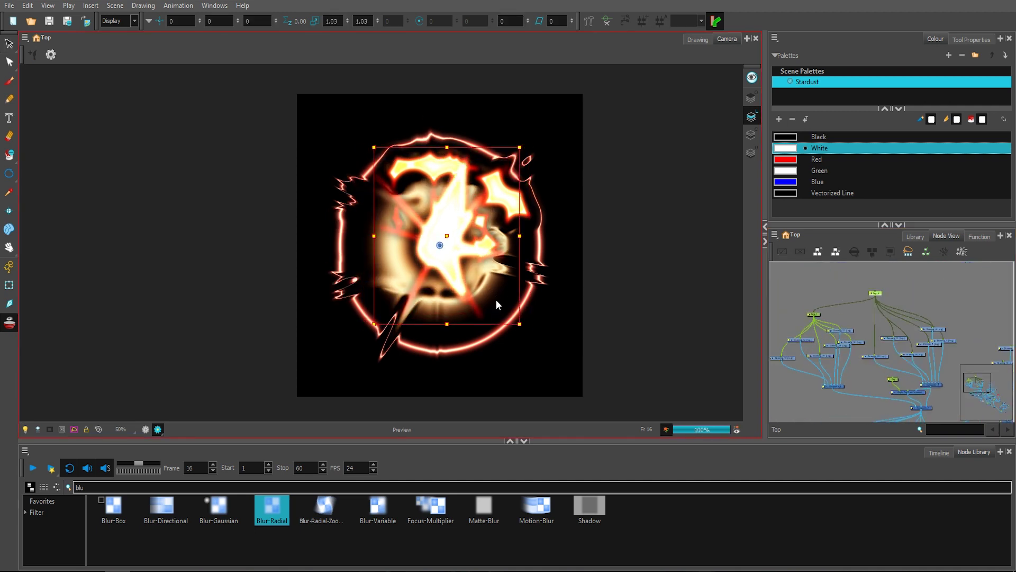
left_click_drag(925, 349, 785, 408)
left_click_drag(805, 350, 903, 347)
left_click_drag(798, 377, 913, 356)
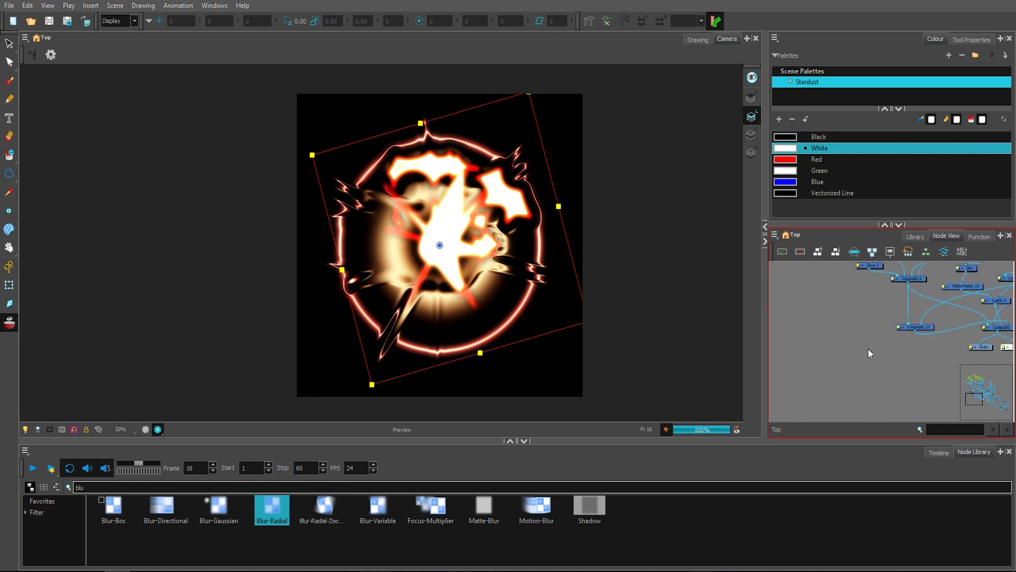
left_click_drag(558, 206, 503, 277)
- Paste the copied nodes, find the Transparency node in the library, connect it below the transformed copy and adjust its settings
key("ctrl+v")
left_click(459, 488)
key("BackSpace")
key("BackSpace")
key("BackSpace")
type("tr")
left_click_drag(325, 540, 830, 342)
left_click_drag(867, 376, 835, 355)
left_click(823, 355)
left_click(715, 283)
- Try a Brightness Contrast node below the Transparency node
left_click_drag(431, 507, 840, 373)
left_click(815, 372)
left_click(728, 291)
key("Delete")
scroll(432, 256, "down", 1)
left_click(792, 304)
left_click(491, 347)
scroll(900, 371, "down", 3)
key("4")
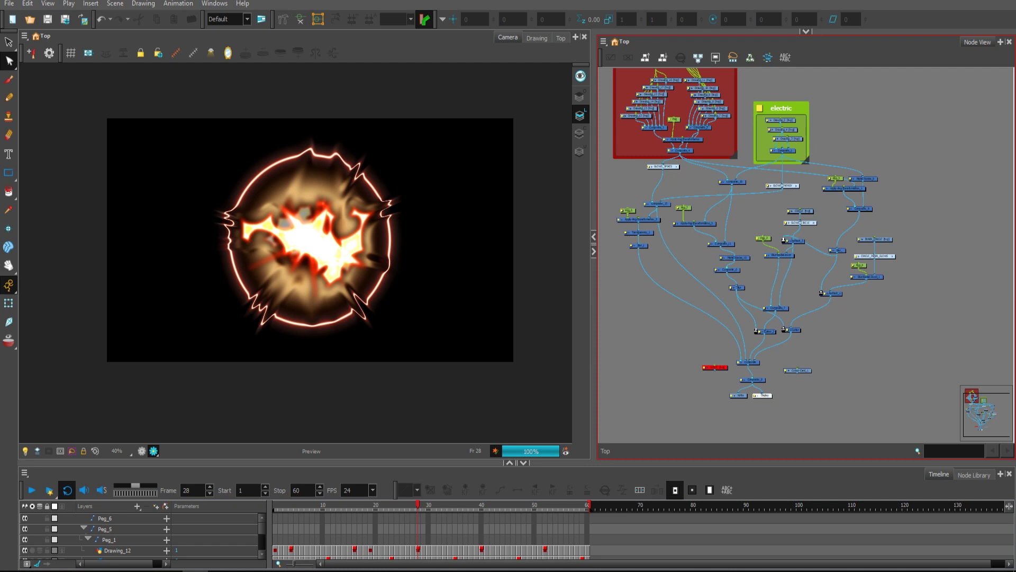
- Switch the camera of the finished scene from the rendered preview to the plain drawing display
left_click_drag(848, 318, 895, 355)
scroll(867, 347, "down", 2)
scroll(870, 349, "up", 1)
scroll(875, 297, "up", 2)
scroll(876, 269, "down", 3)
left_click(145, 453)
scroll(881, 347, "up", 4)
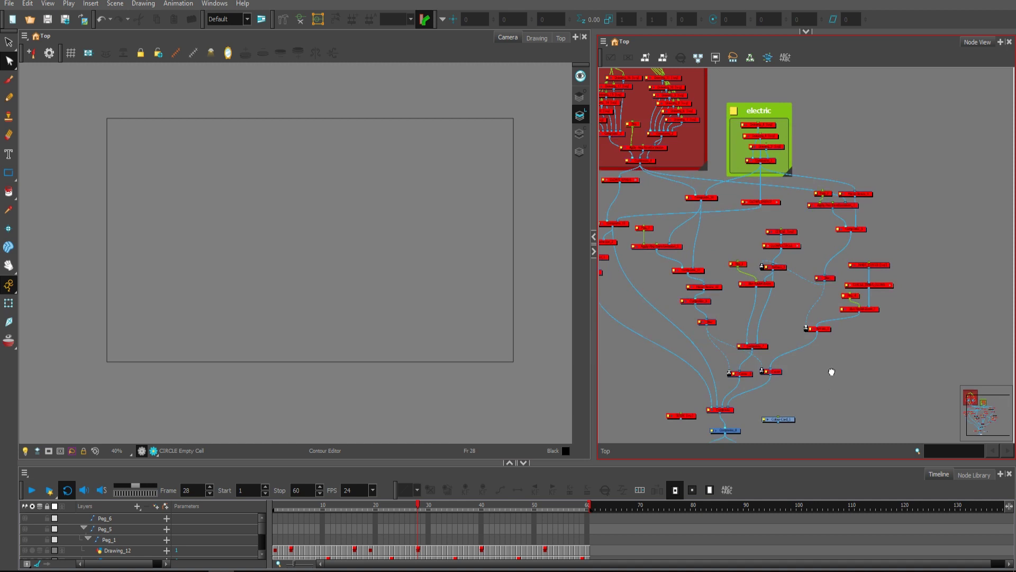
- Connect the GUIDE drawing to Composite_8 and enable it to show the guide motion
left_click_drag(691, 365, 755, 379)
left_click(696, 359)
key("a")
left_click(699, 386)
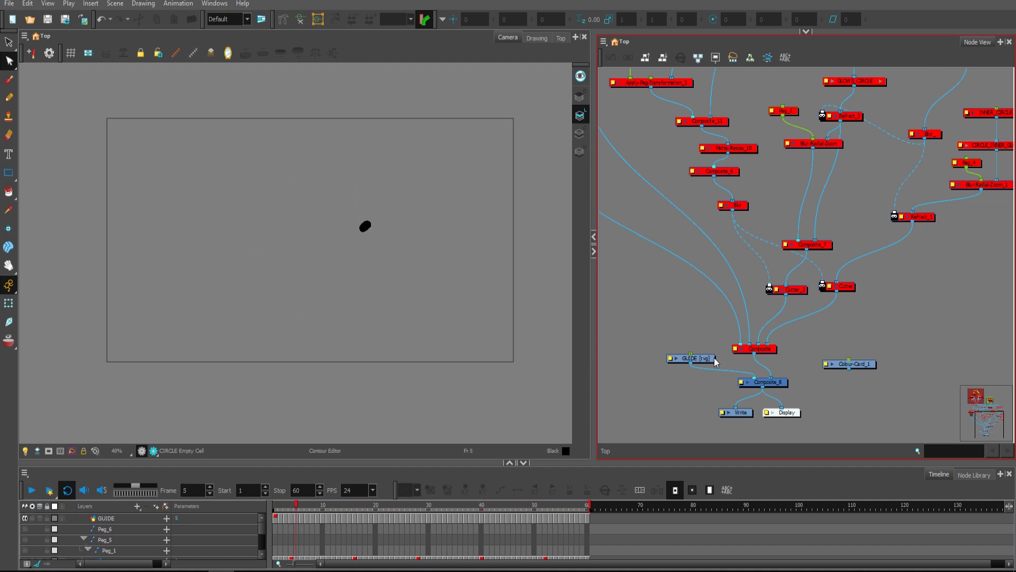
- Detach the GUIDE drawing and connect the Display node below Composite_1 of the electric group
left_click_drag(687, 360, 686, 355)
left_click(695, 325)
left_click_drag(802, 418, 741, 294)
scroll(713, 321, "down", 2)
scroll(732, 337, "up", 2)
left_click_drag(708, 263, 707, 261)
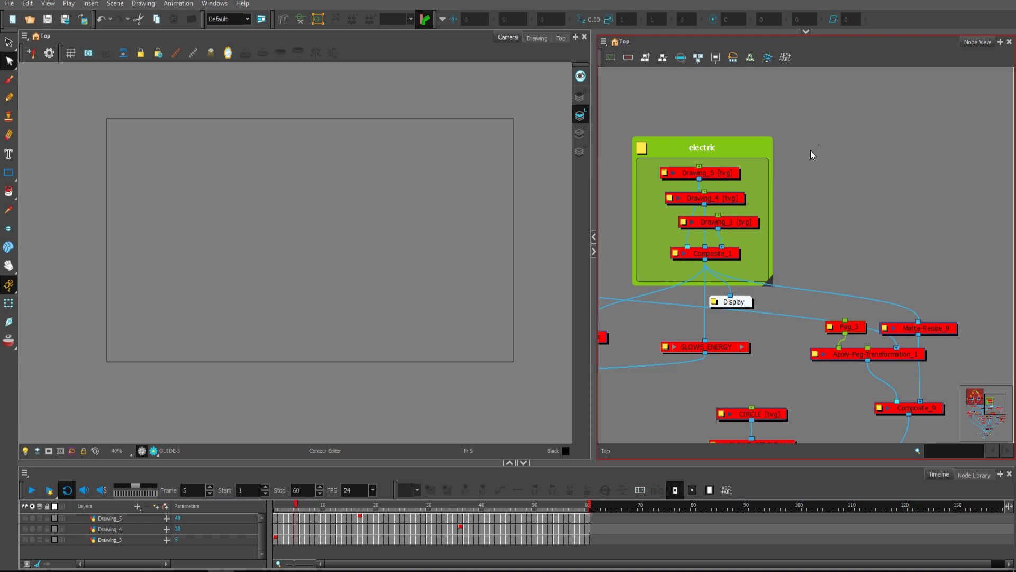
- Enable the three trail drawings and Composite_1 in the electric group
left_click_drag(811, 146, 681, 263)
key("a")
left_click(807, 204)
- Bring the GUIDE drawing above the electric group and connect it to Composite_1 as the front layer
scroll(808, 205, "down", 3)
mouse_move(808, 205)
left_mouse_down()
mouse_move(810, 222)
mouse_move(881, 69)
left_mouse_up()
scroll(766, 354, "down", 1)
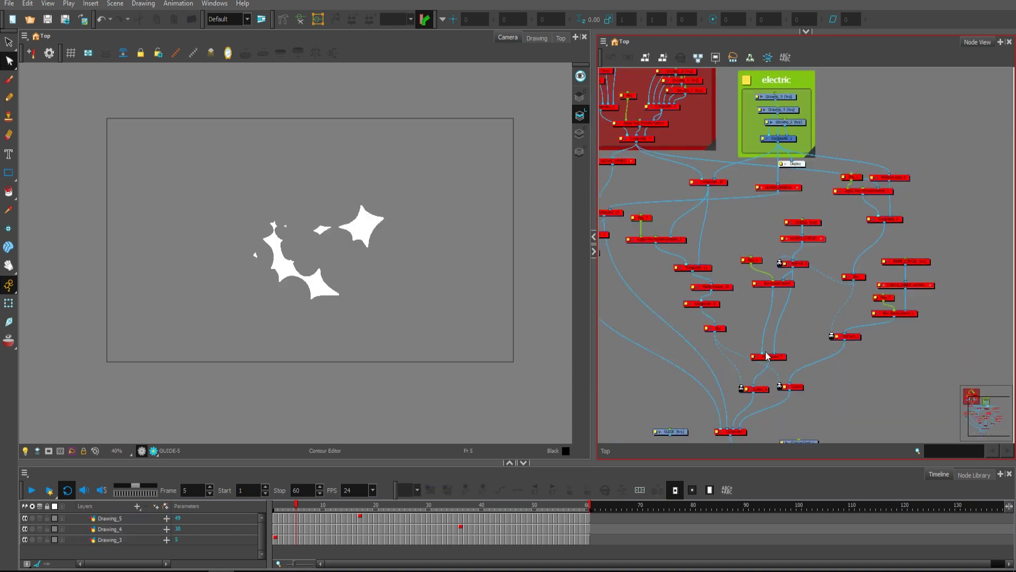
left_click_drag(703, 429, 711, 375)
scroll(788, 271, "up", 2)
left_click_drag(745, 266, 765, 147)
scroll(879, 232, "up", 1)
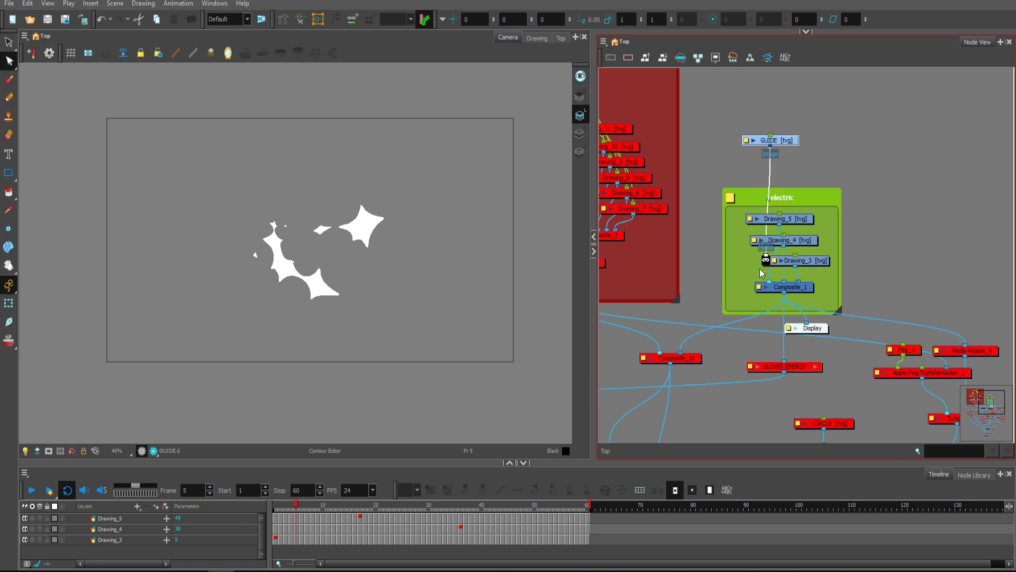
left_click_drag(761, 270, 766, 284)
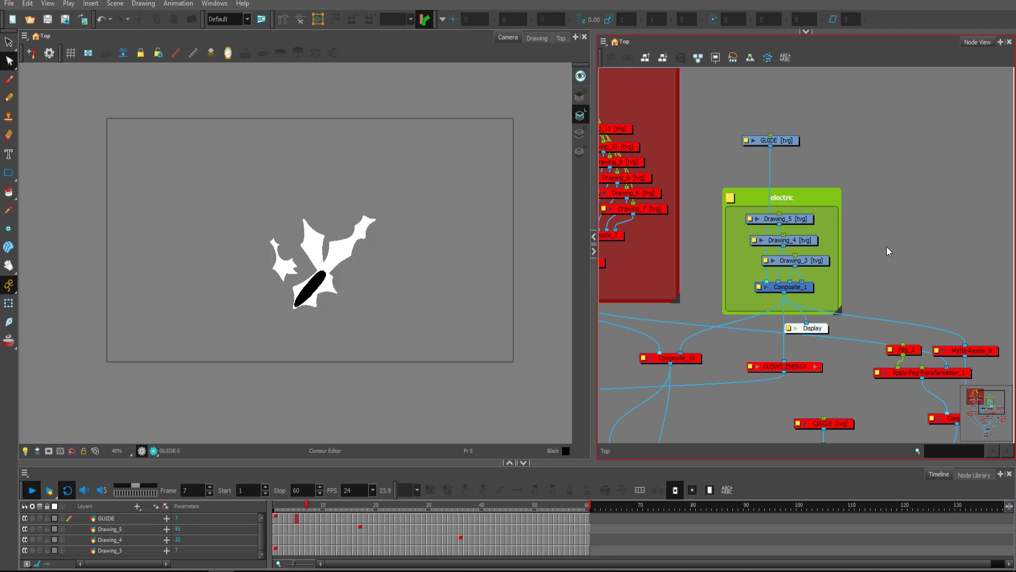
- Isolate the electric trail drawings in turn during playback, ending with only Drawing_3 and the guide enabled
left_click_drag(876, 235, 800, 261)
key("d")
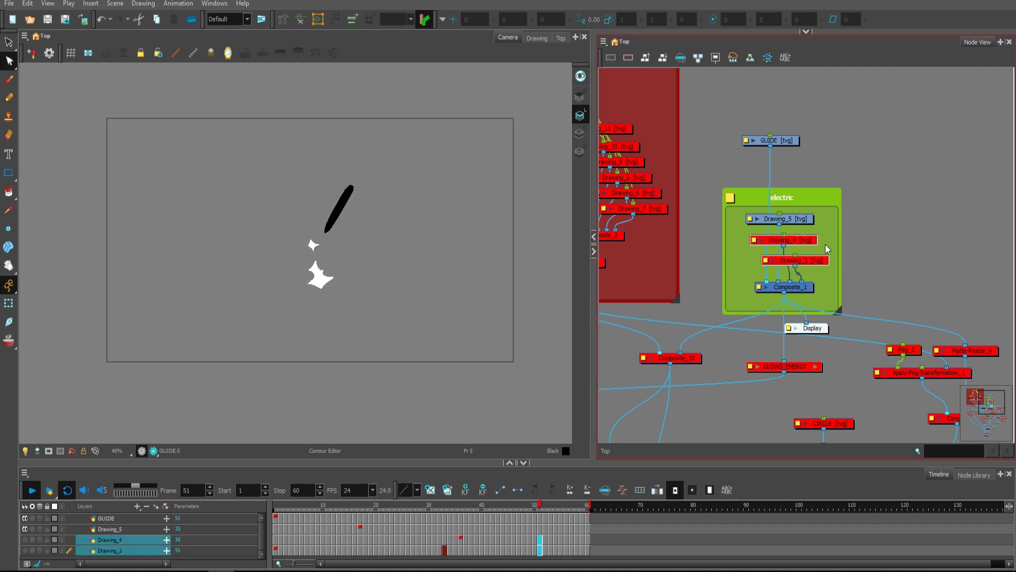
left_click(802, 221)
key("d")
left_click(855, 230)
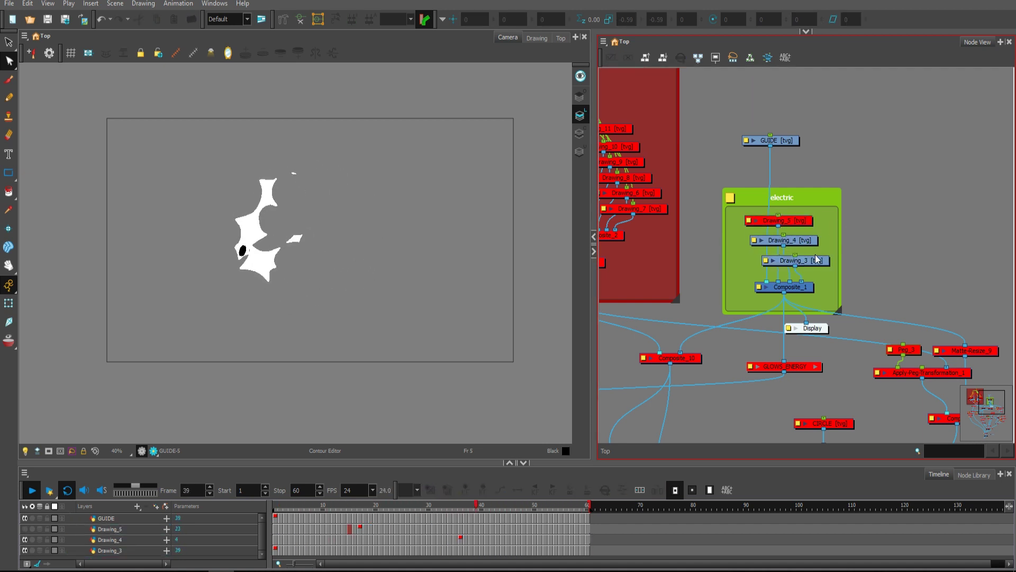
left_click(819, 260)
key("d")
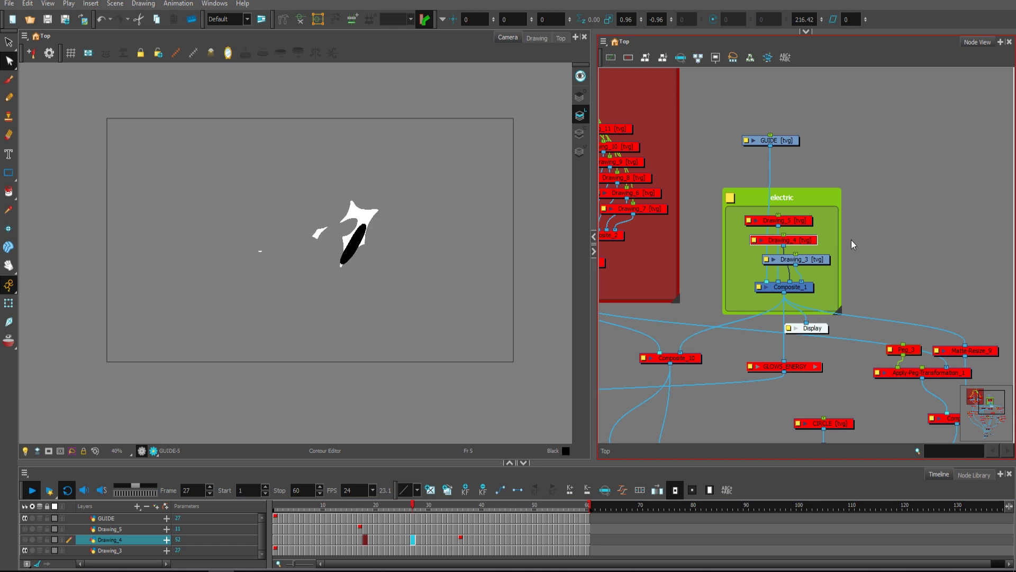
left_click(862, 255)
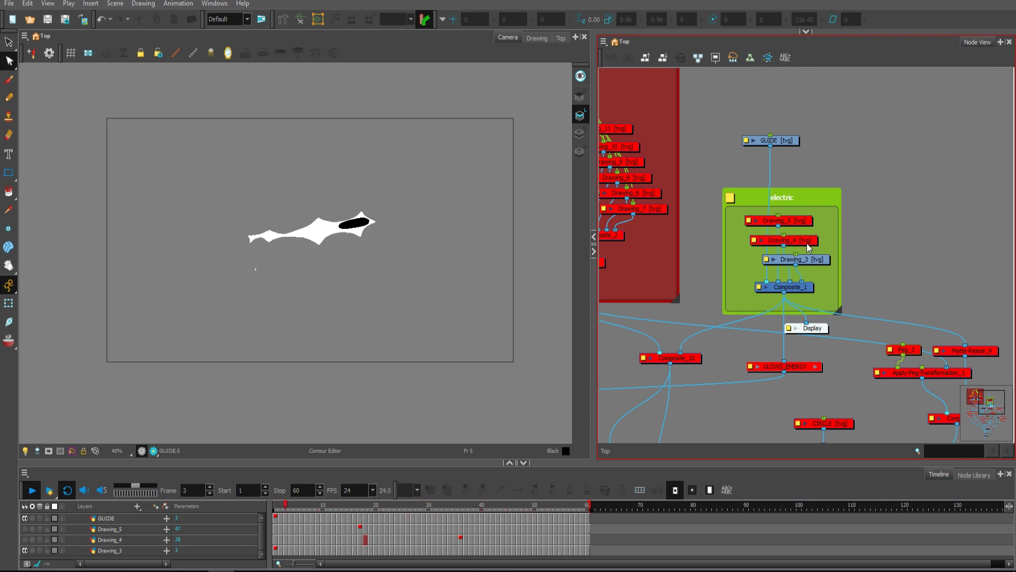
- Disconnect the GUIDE drawing, re-enable Drawing_4 and Drawing_5, and control playback of the combined trails
left_click_drag(788, 141, 818, 135)
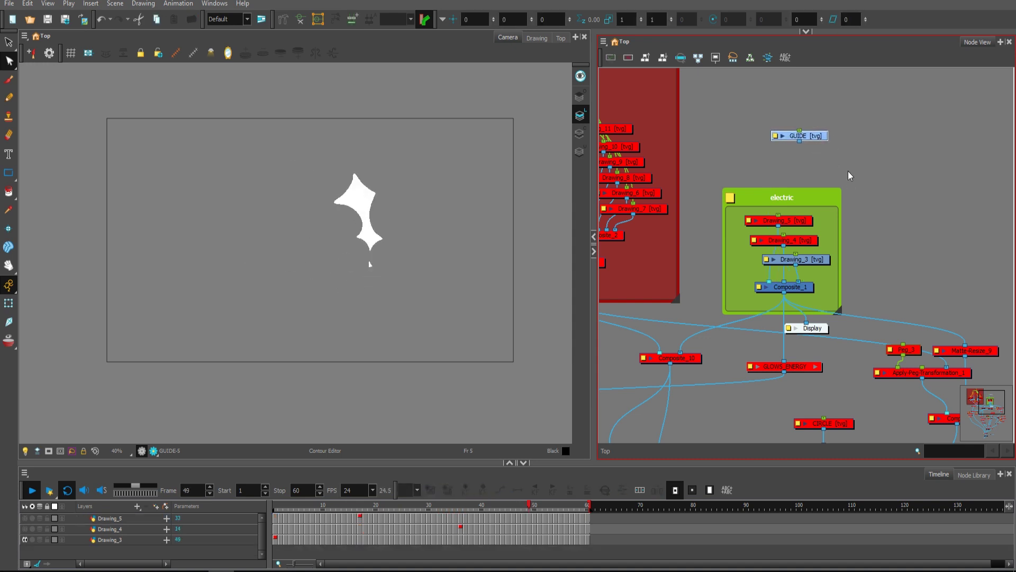
left_click(867, 233)
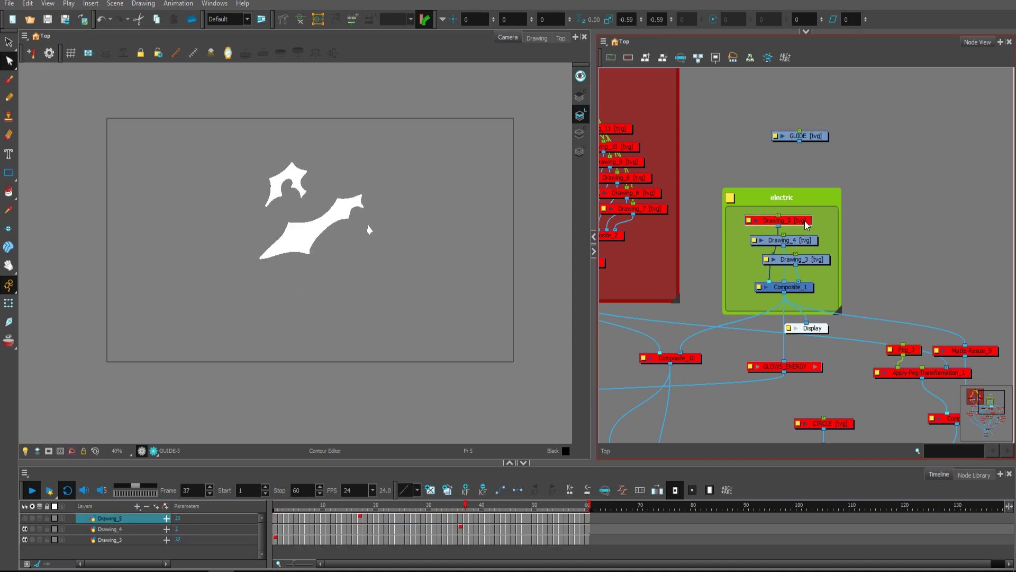
left_click(874, 246)
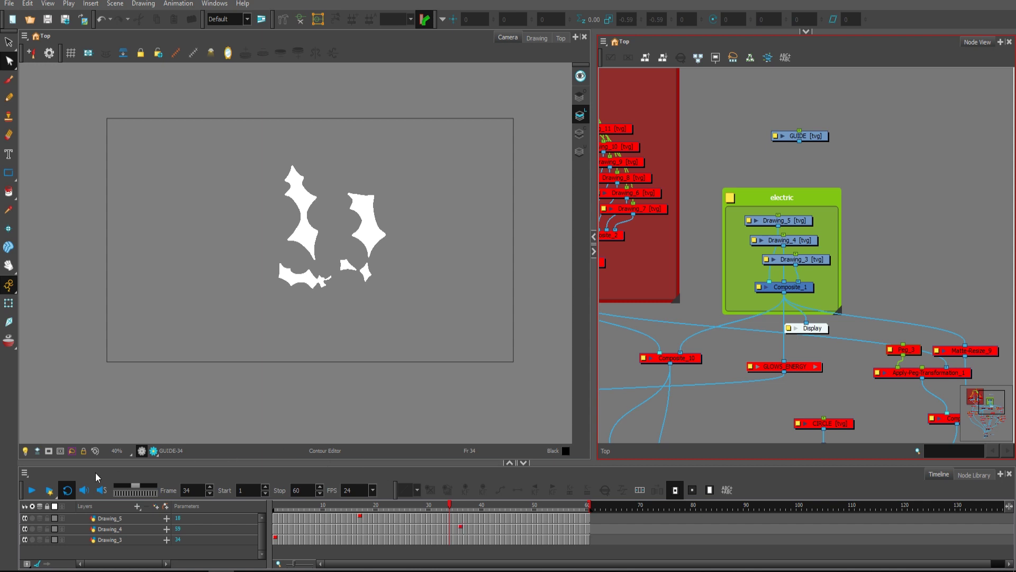
left_click(32, 495)
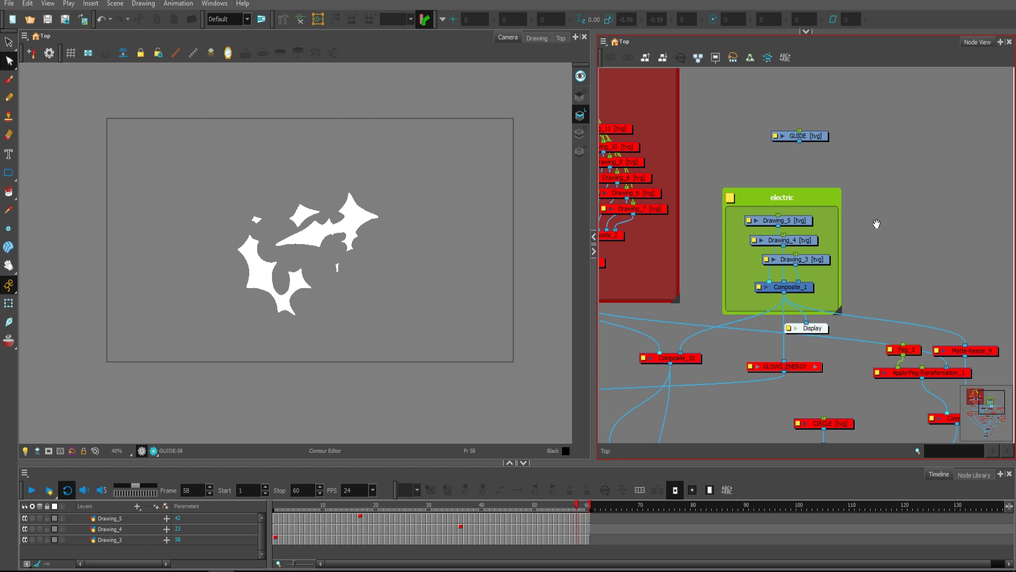
- Connect the Display node to Composite_3 in the SPIKES group and play the first set of spikes
scroll(879, 231, "down", 3)
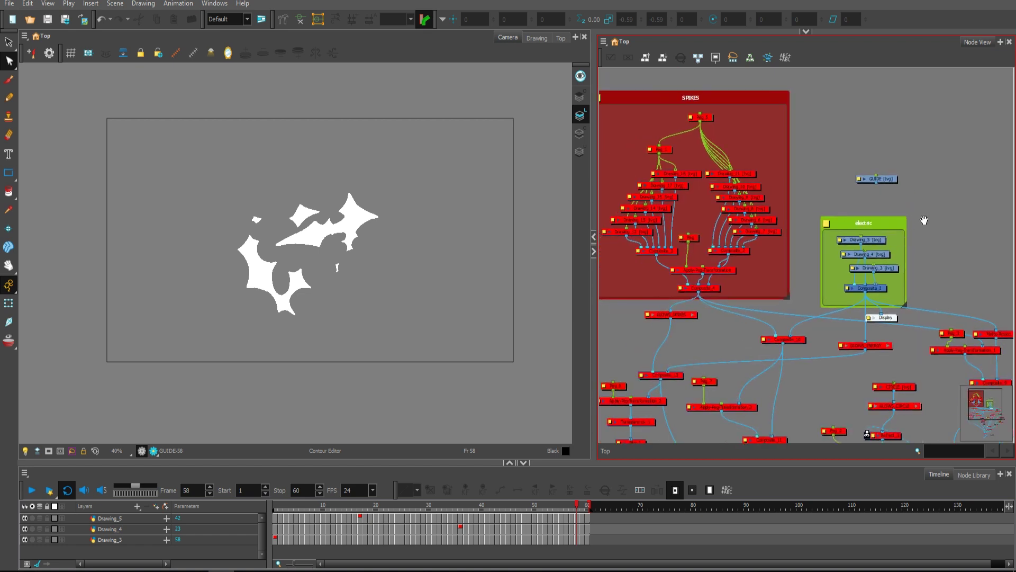
scroll(921, 212, "down", 1)
left_click_drag(883, 289, 757, 247)
scroll(770, 307, "up", 1)
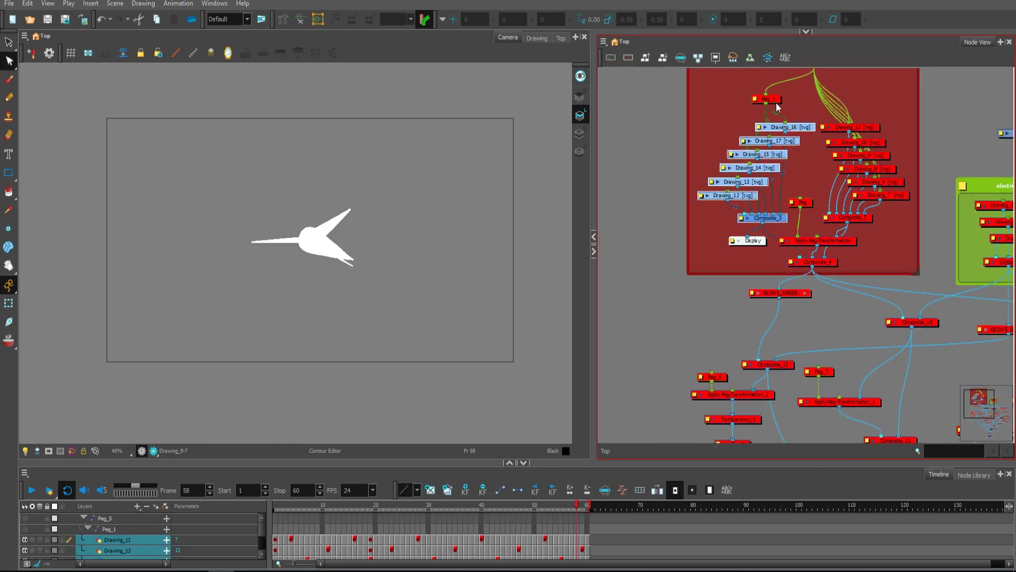
left_click(33, 492)
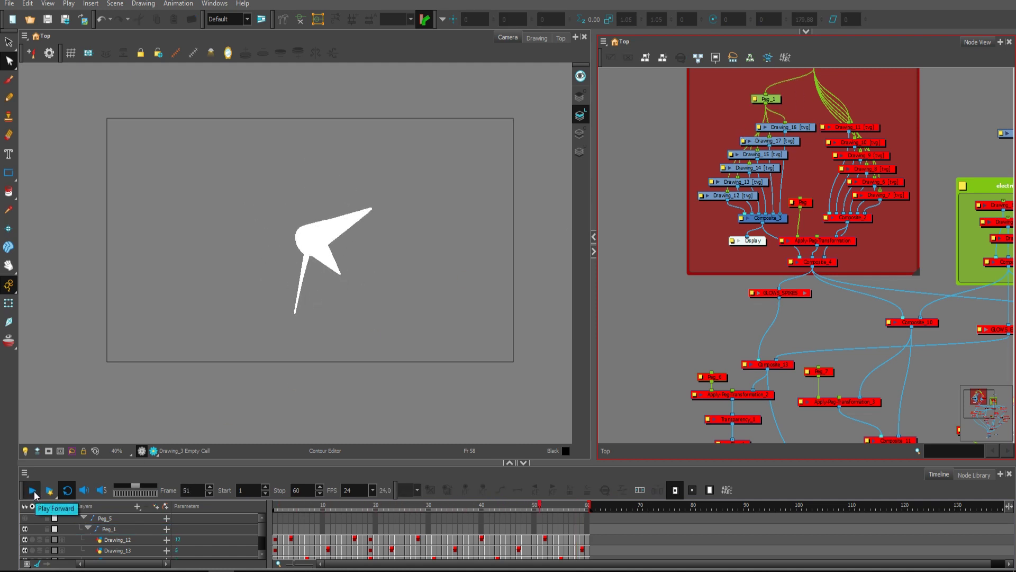
left_click(33, 490)
- Play Drawing_16 alone through the Display node, and reconnect the Display to Composite_3 to replay the whole set
left_click_drag(751, 241, 793, 143)
left_click(33, 490)
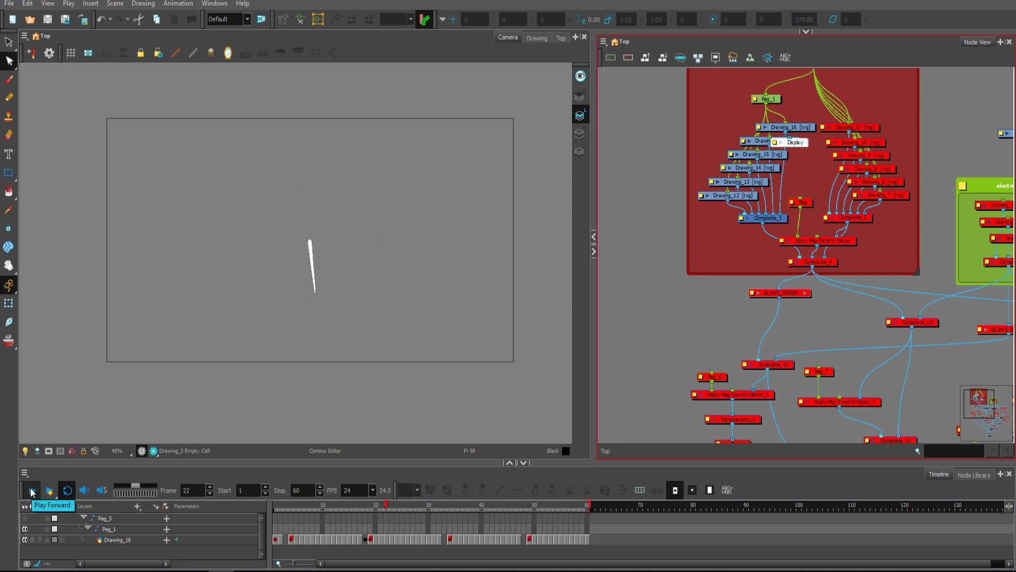
left_click(34, 490)
mouse_move(790, 144)
left_mouse_down()
mouse_move(775, 175)
mouse_move(748, 183)
mouse_move(749, 208)
mouse_move(722, 227)
mouse_move(771, 244)
left_mouse_up()
left_click(33, 491)
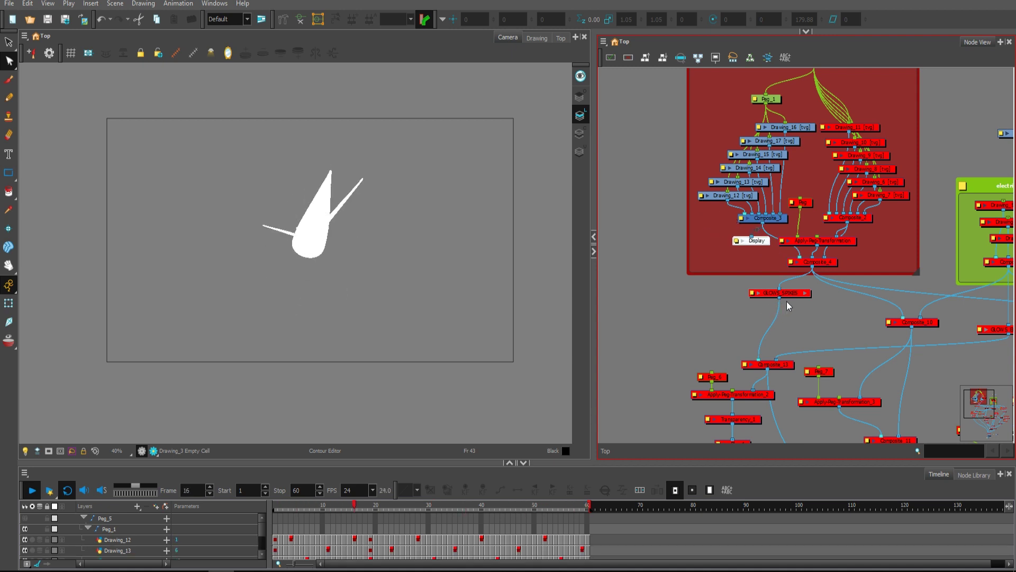
- Enable the second set of spike drawings with Composite_2 and connect the Display node to that composite
left_click_drag(891, 111, 839, 225)
key("a")
left_click_drag(776, 249, 888, 245)
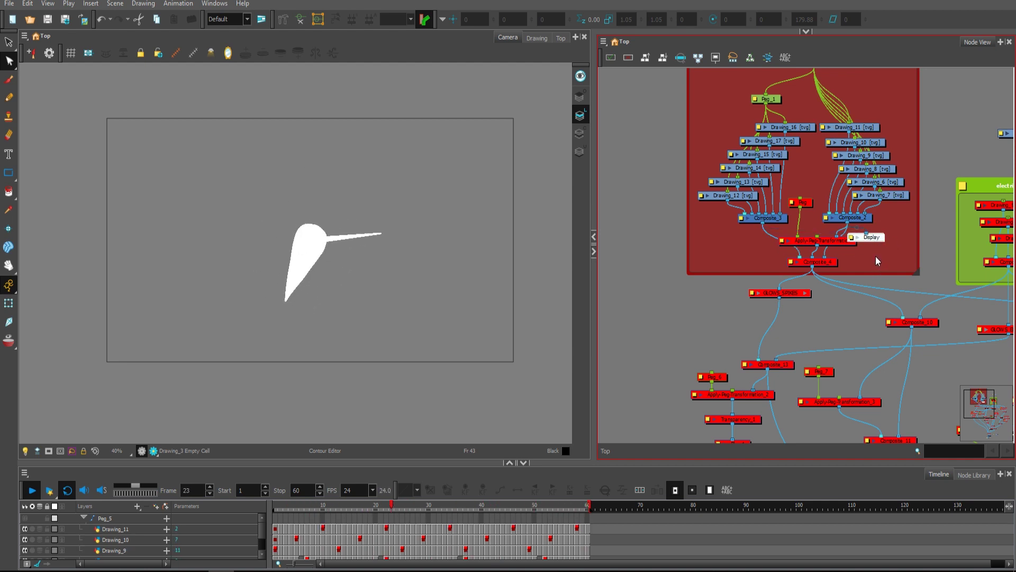
left_click_drag(727, 84, 888, 202)
left_click(874, 213)
- Enable the Peg and Apply-Peg-Transformation nodes and connect the Display node to the transformation
left_click_drag(808, 178, 798, 253)
key("a")
left_click_drag(879, 242, 770, 265)
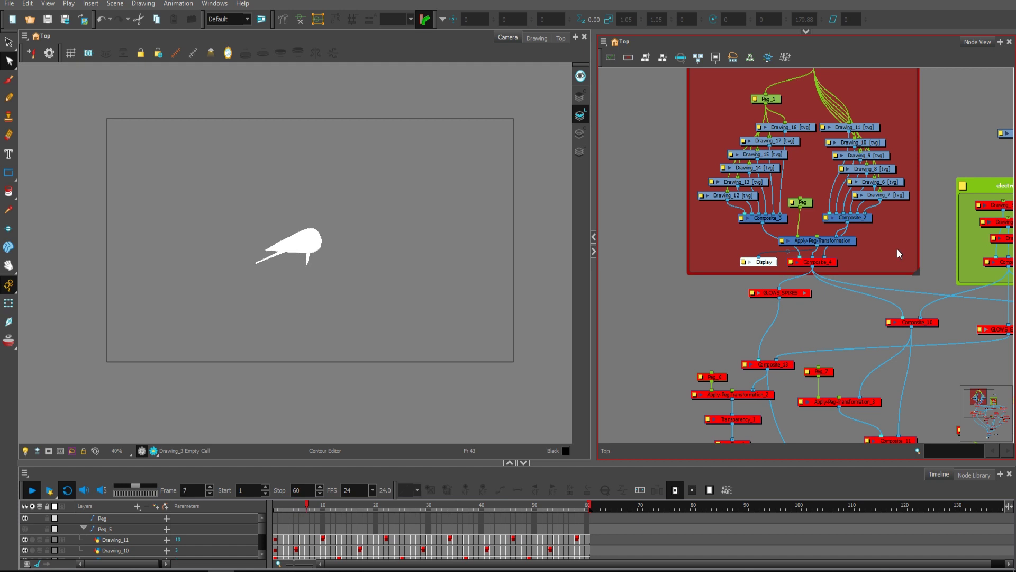
- Connect the Display node to Composite_4 to show all spikes together, and switch the camera to the rendered preview
left_click_drag(772, 264, 835, 311)
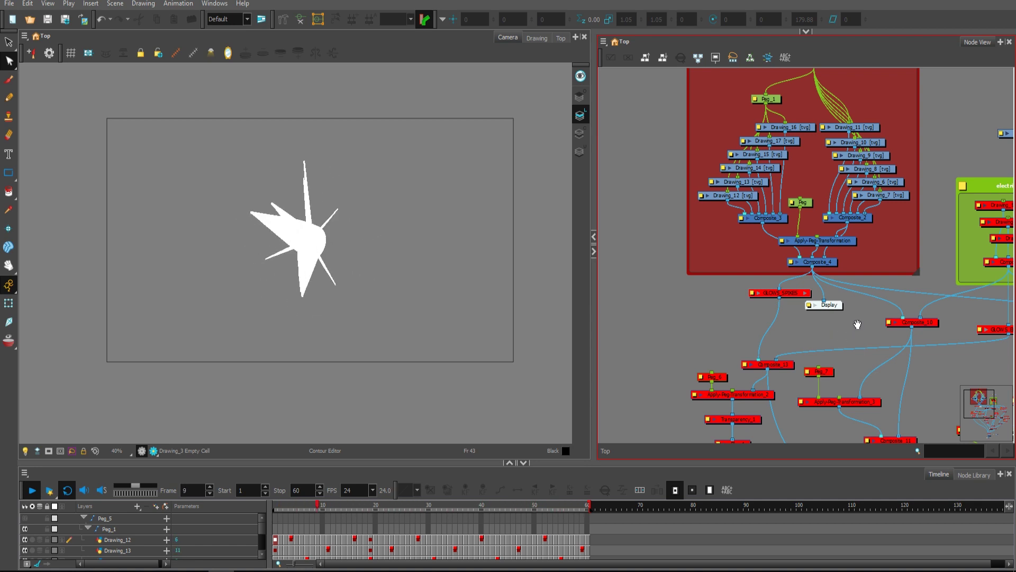
scroll(810, 312, "up", 2)
left_click(155, 453)
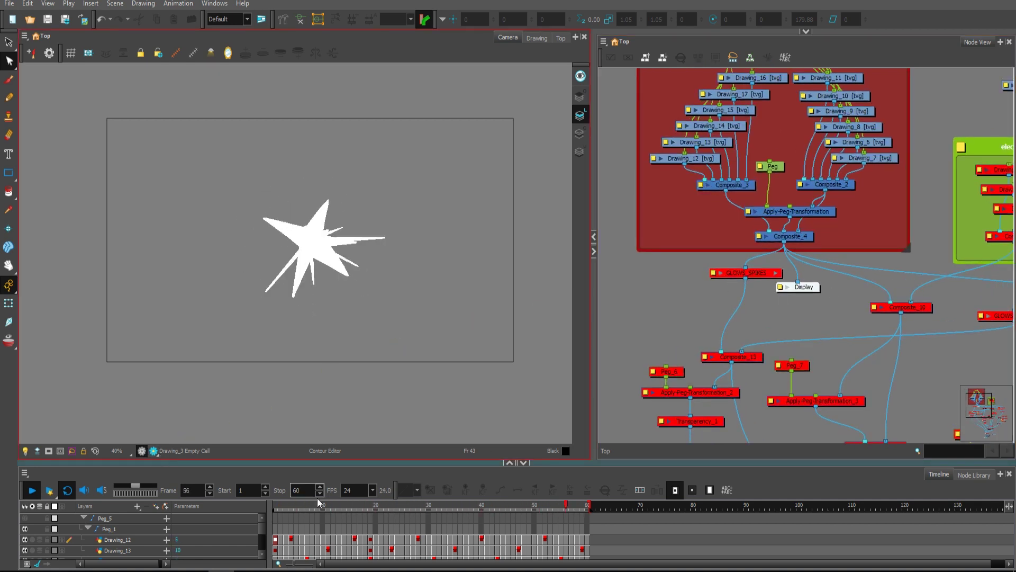
left_click(350, 498)
left_click(154, 455)
- Connect the Display node below the GLOWS_SPIKES group and enable the group to preview the glowing spikes
left_click_drag(815, 291, 773, 311)
left_click(760, 274)
key("a")
left_click(791, 303)
scroll(795, 303, "up", 3)
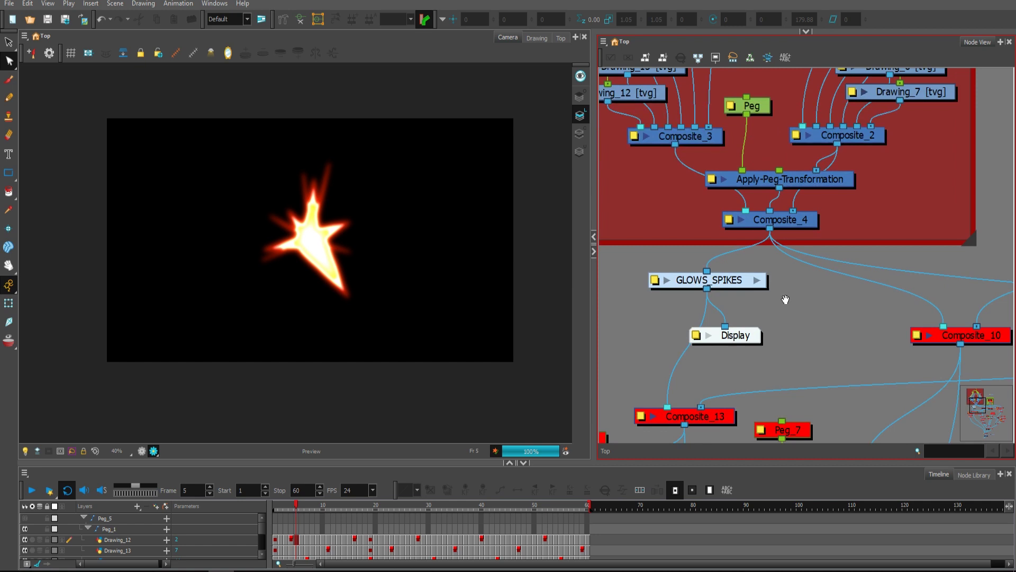
left_click(780, 300)
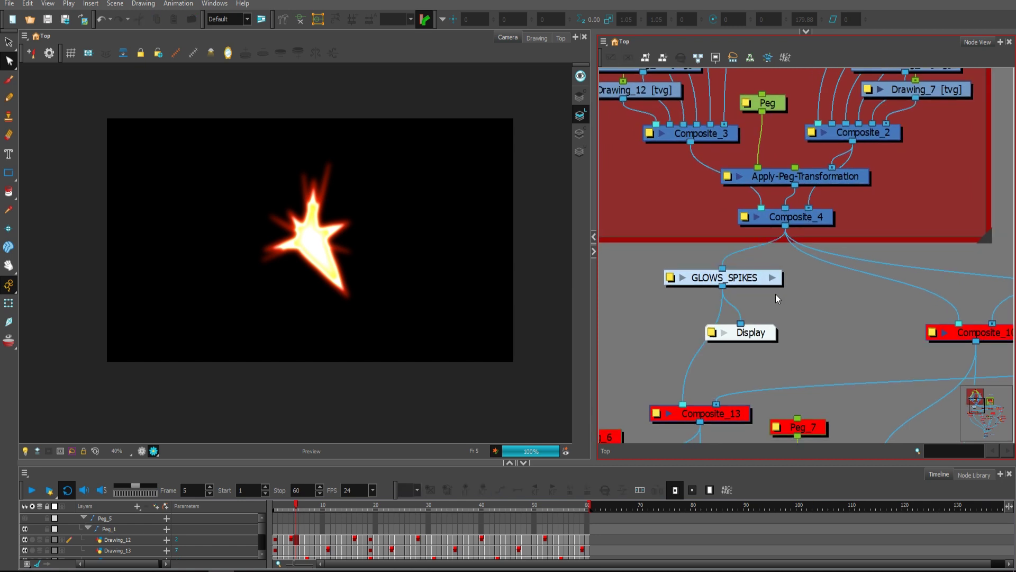
- Open the GLOWS_SPIKES group and disable its Composite_5 node
left_click(773, 279)
scroll(872, 288, "down", 1)
scroll(873, 290, "up", 2)
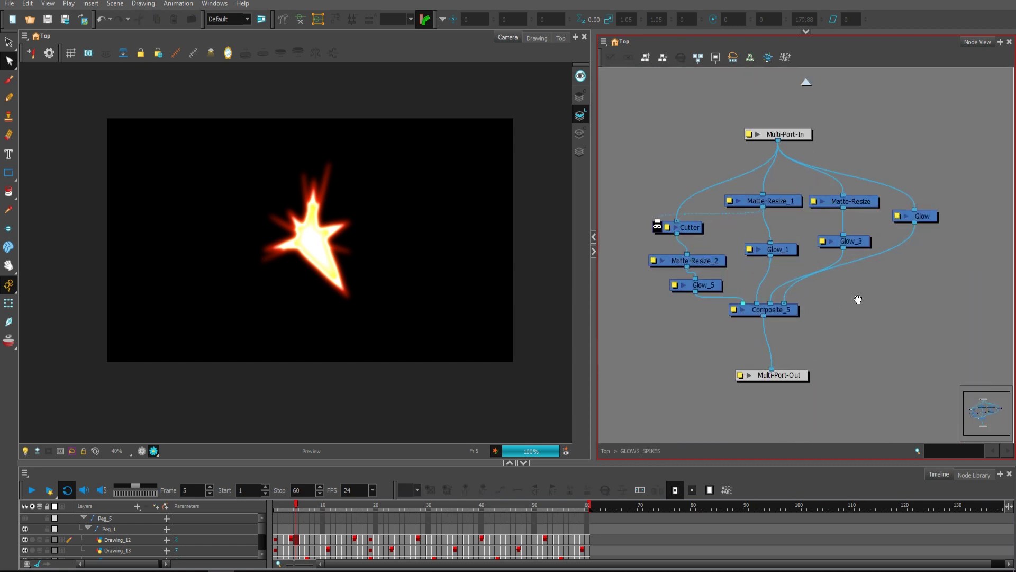
left_click_drag(791, 316, 824, 304)
key("d")
left_click(738, 323)
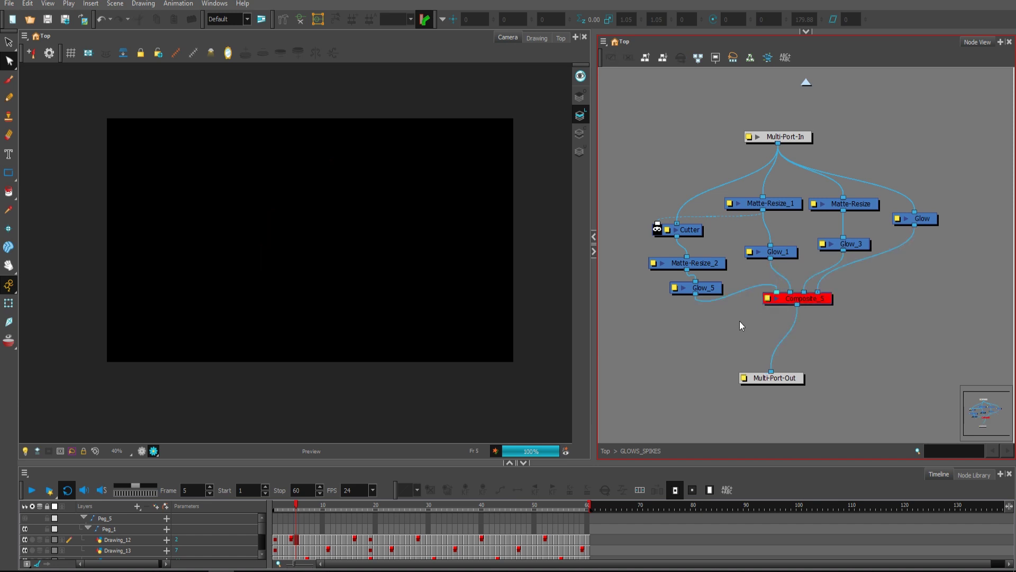
- Add a Composite node inside the group and wire it directly between Multi-Port-In and Multi-Port-Out to preview the plain spikes
key("ctrl+F7")
left_click_drag(858, 258, 725, 339)
left_click_drag(780, 148, 709, 334)
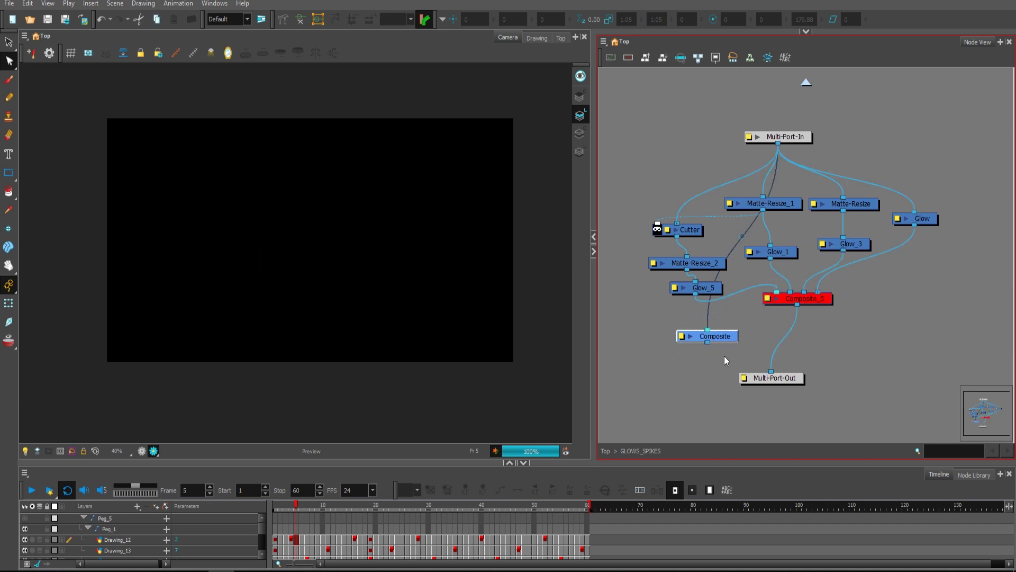
left_click_drag(773, 355, 765, 359)
mouse_move(771, 371)
left_mouse_down()
mouse_move(708, 343)
mouse_move(752, 336)
left_mouse_up()
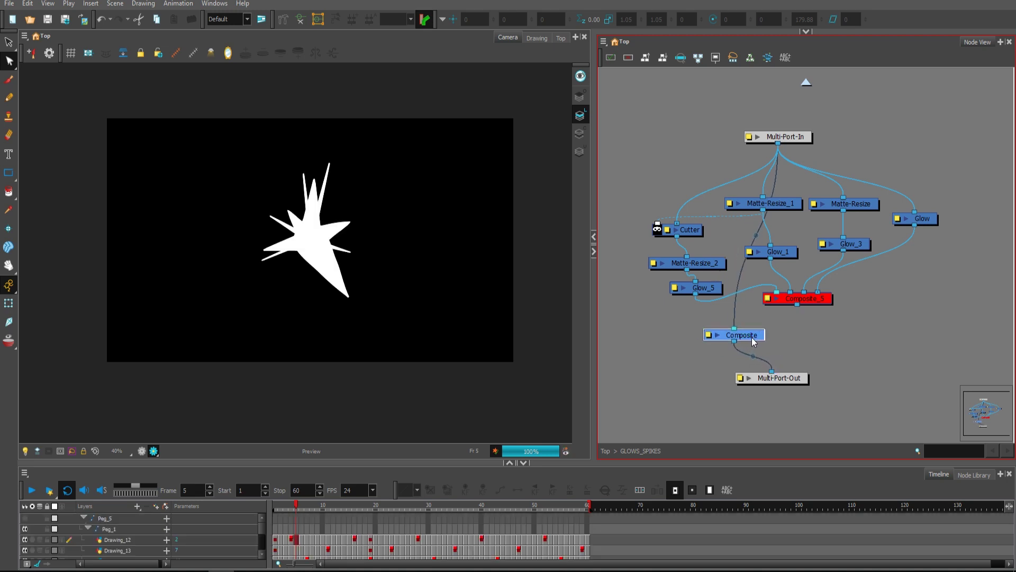
scroll(466, 299, "up", 2)
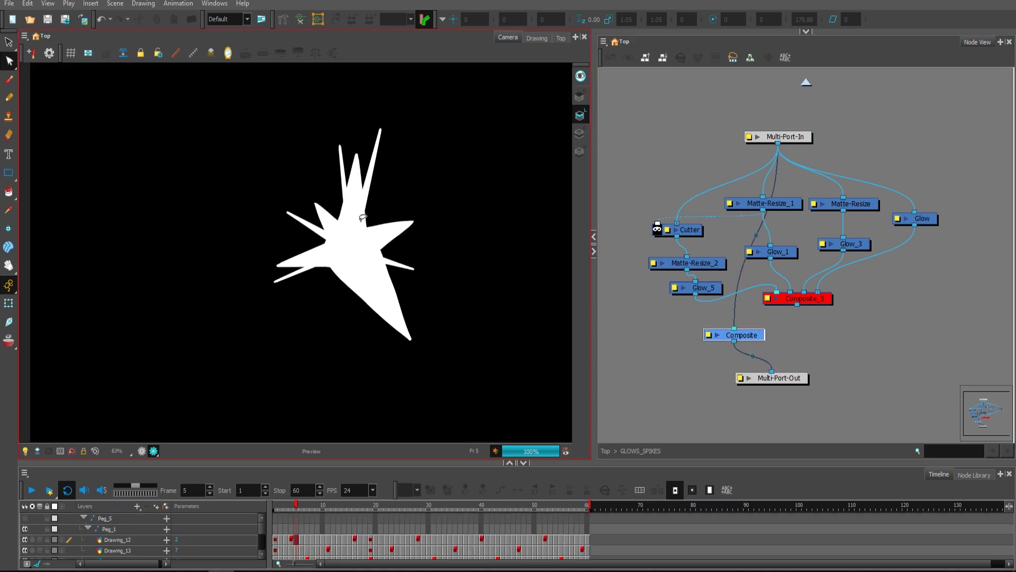
- Examine the Matte-Resize_1 radius and the Glow_1 blur, radius and colour settings
left_click(874, 278)
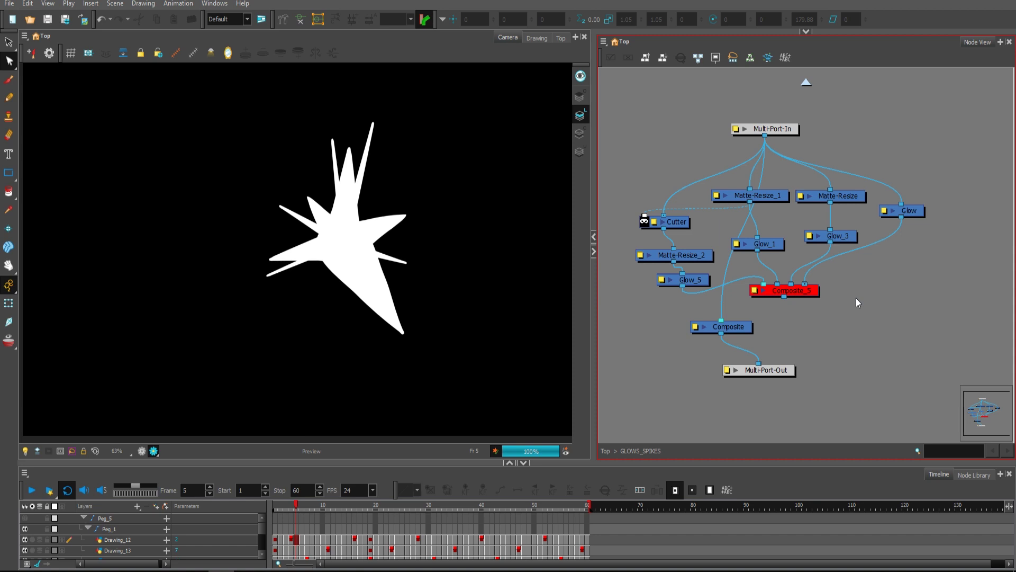
left_click_drag(913, 213, 913, 215)
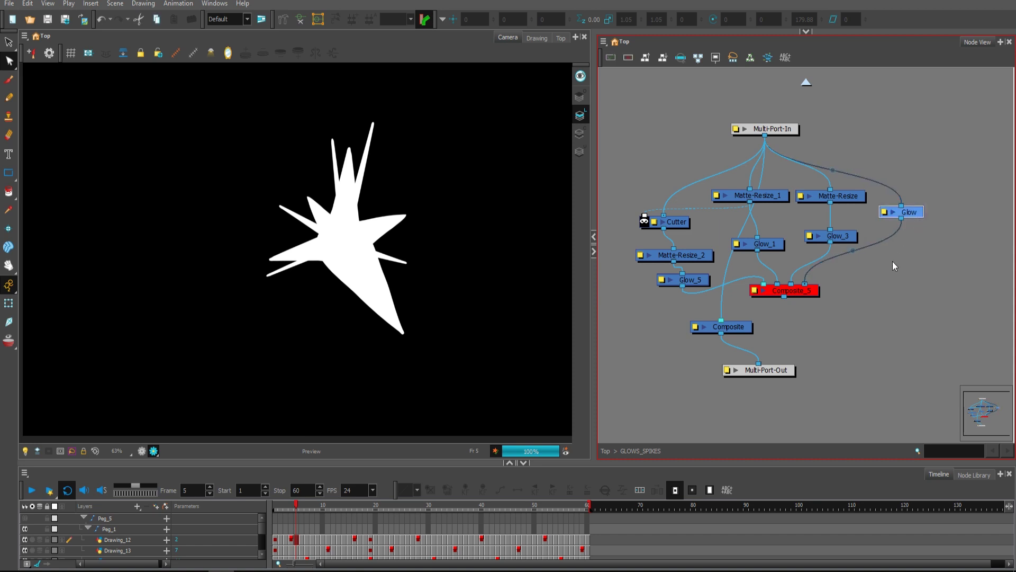
left_click(899, 304)
left_click_drag(769, 200, 761, 199)
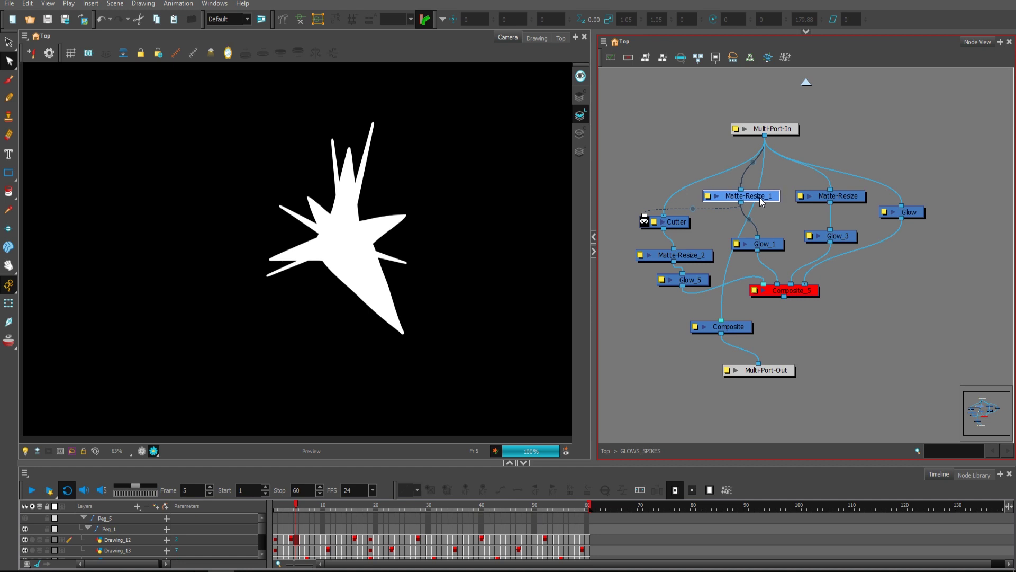
left_click(708, 199)
left_click_drag(387, 173, 732, 230)
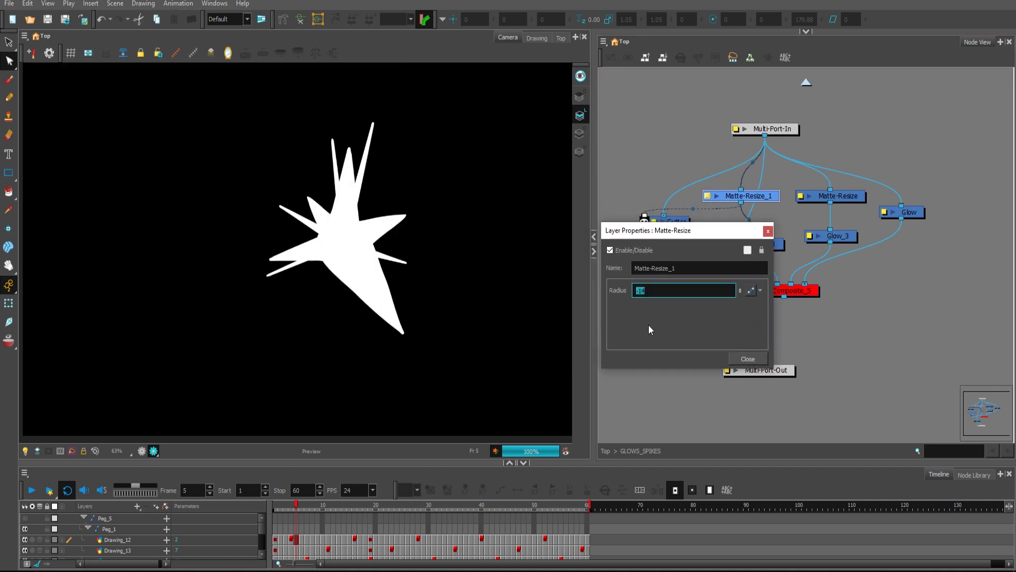
left_click_drag(738, 234, 668, 130)
left_click(692, 289)
double_click(737, 246)
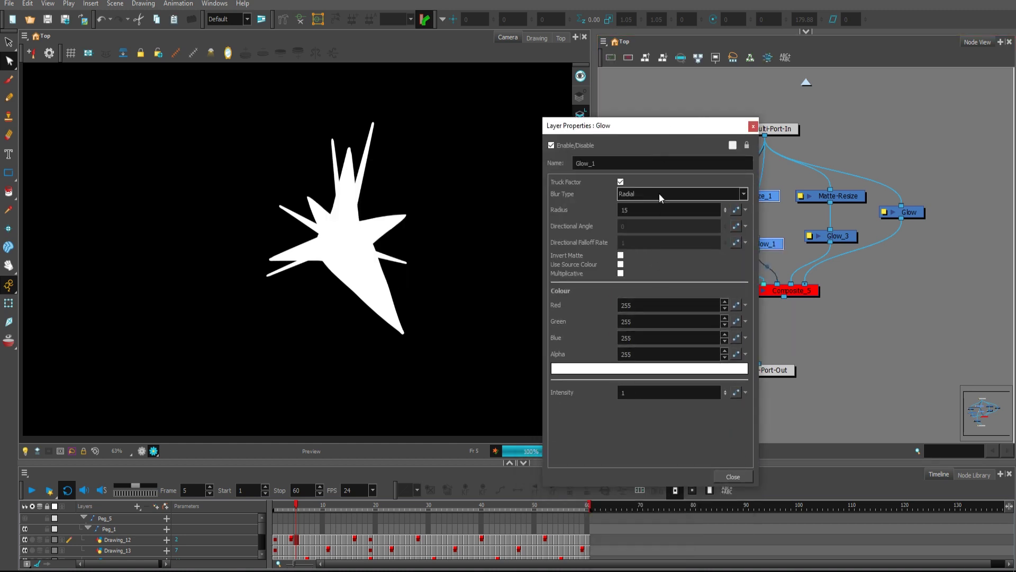
left_click(754, 126)
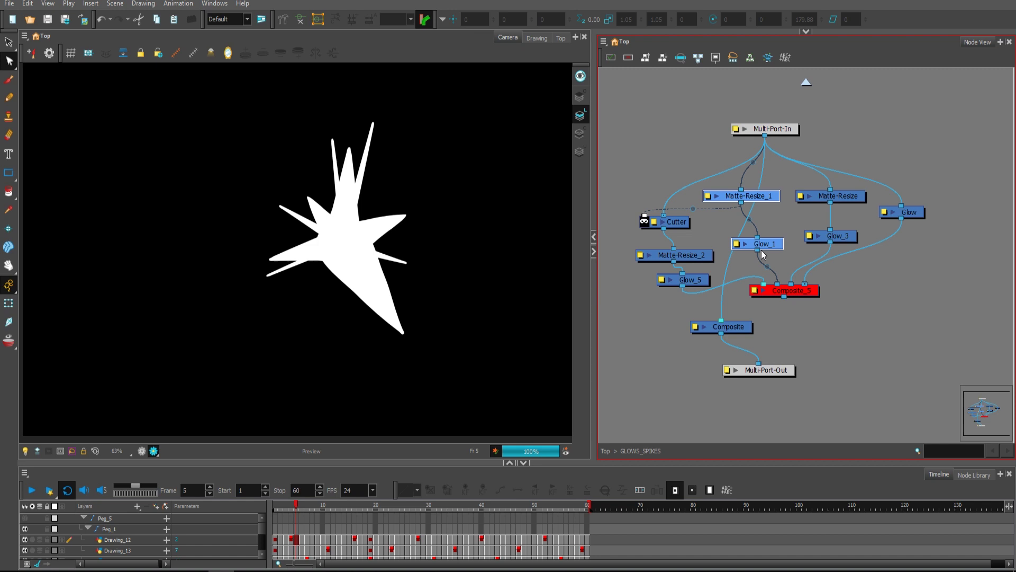
- Replace the new Composite's direct input from Multi-Port-In with the output of Glow_1 to preview the inner white glow
left_click(722, 311)
key("Delete")
left_click_drag(735, 294, 720, 319)
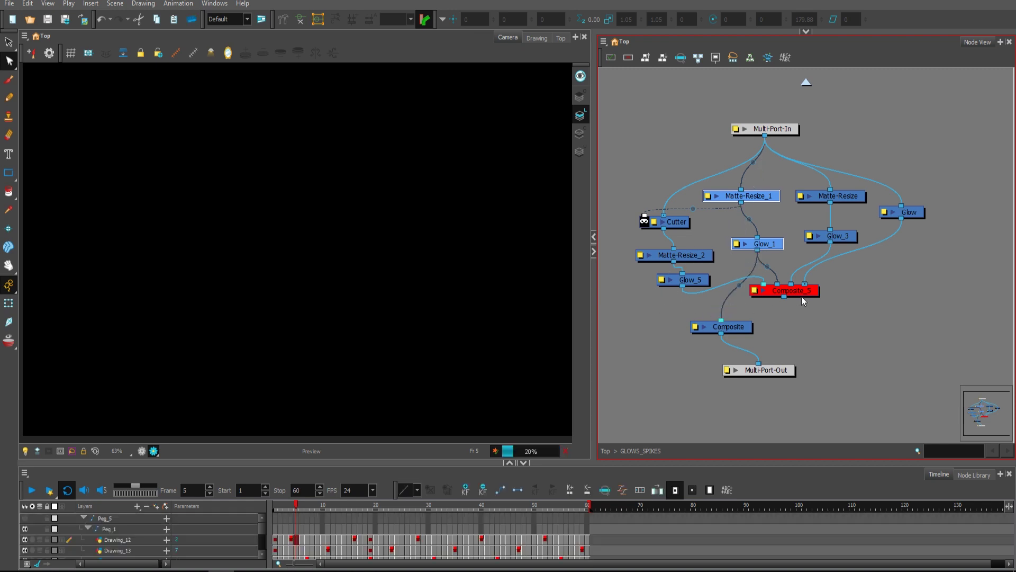
left_click(487, 300)
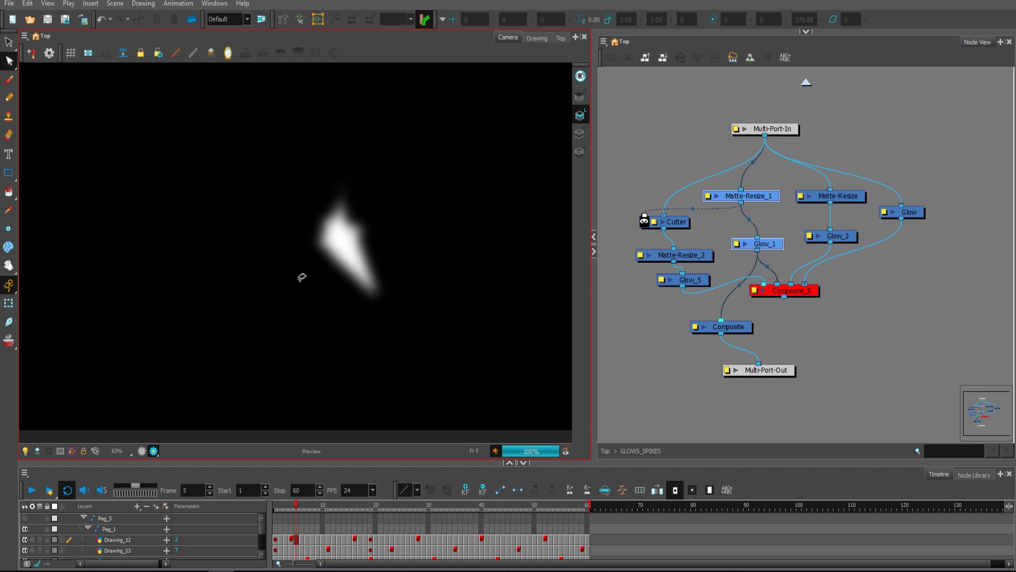
left_click(758, 198)
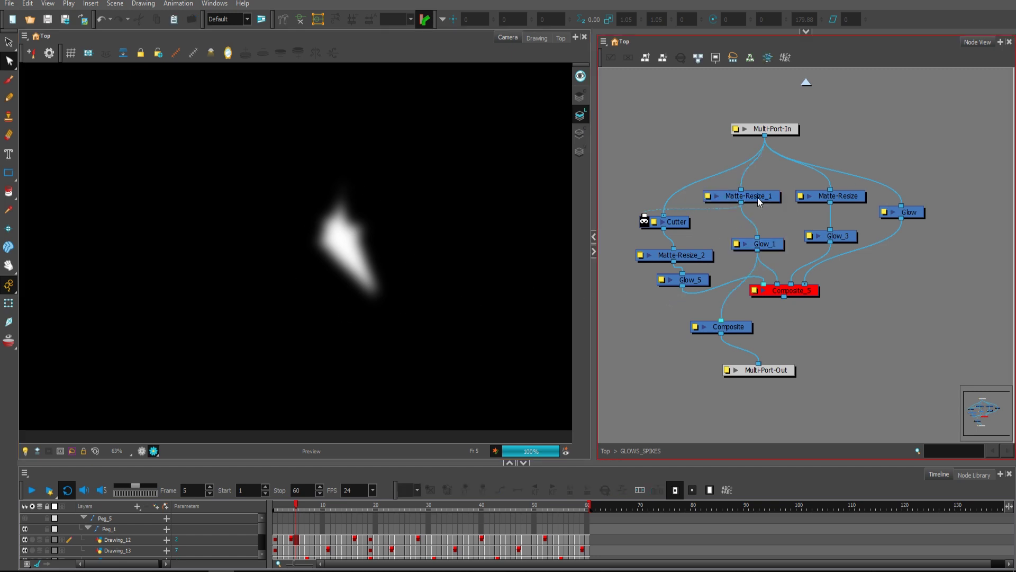
- Check the properties of Matte-Resize_2 and Glow_5, and connect Glow_5 to the new Composite beside the Glow_1 input
left_click_drag(761, 201, 753, 200)
left_click_drag(695, 255, 693, 255)
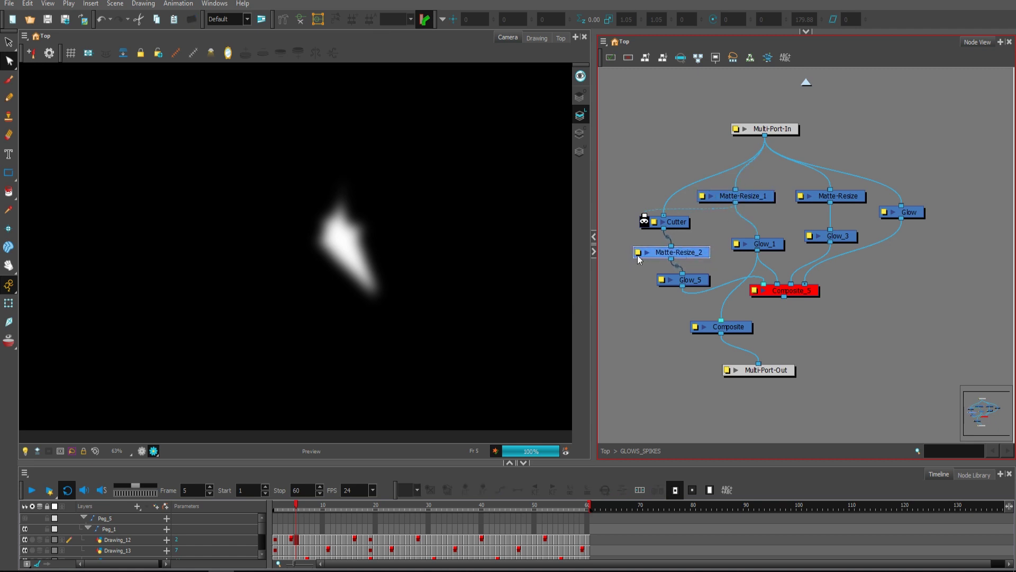
double_click(694, 256)
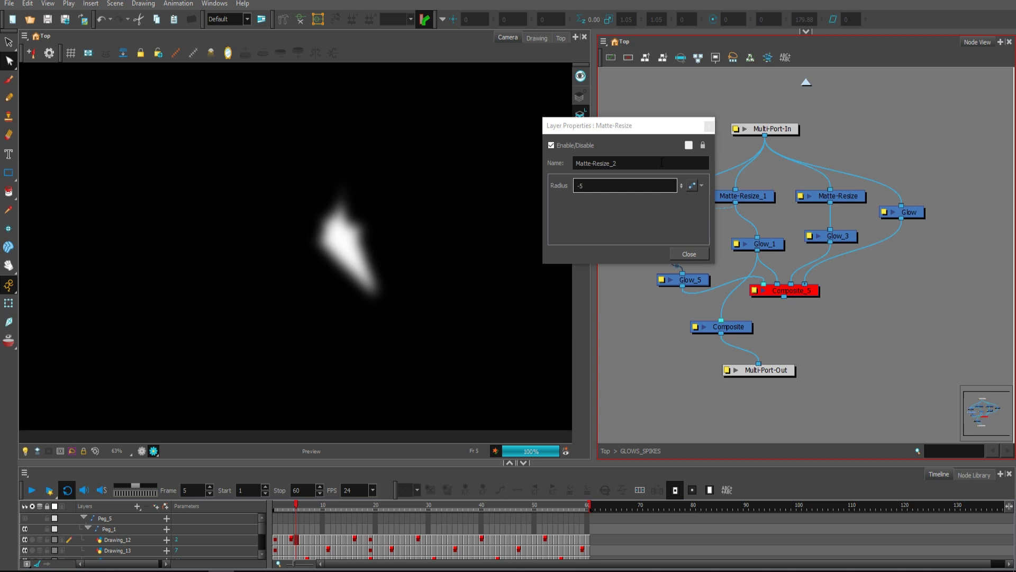
left_click(709, 126)
left_click(662, 309)
double_click(663, 281)
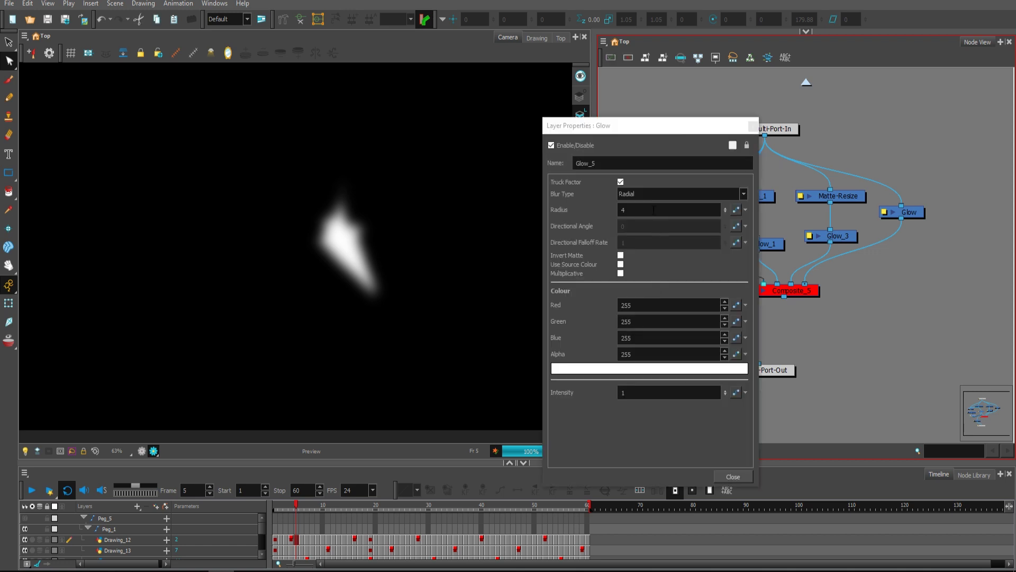
key("Escape")
left_click_drag(683, 289, 709, 322)
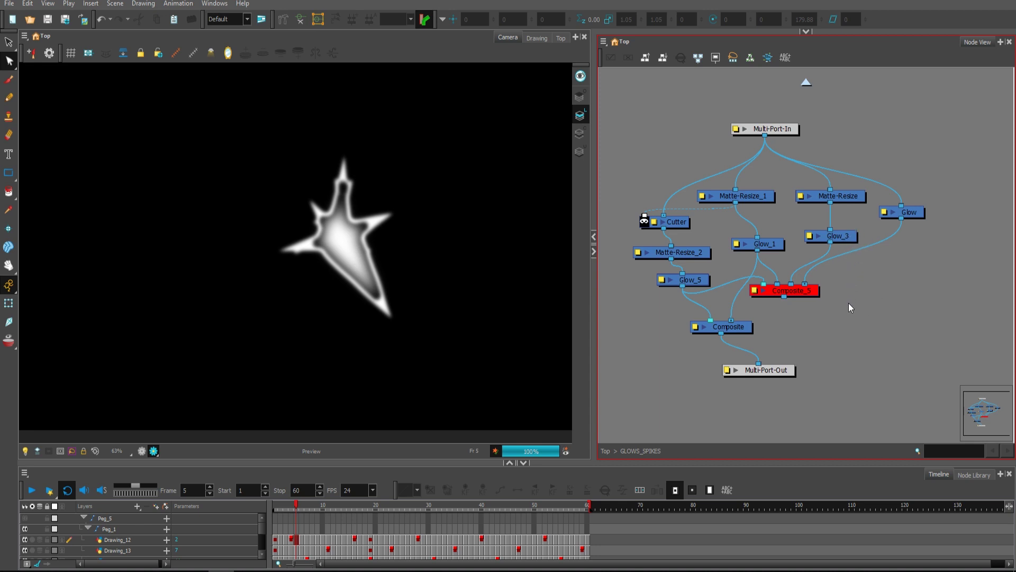
left_click_drag(682, 223, 686, 230)
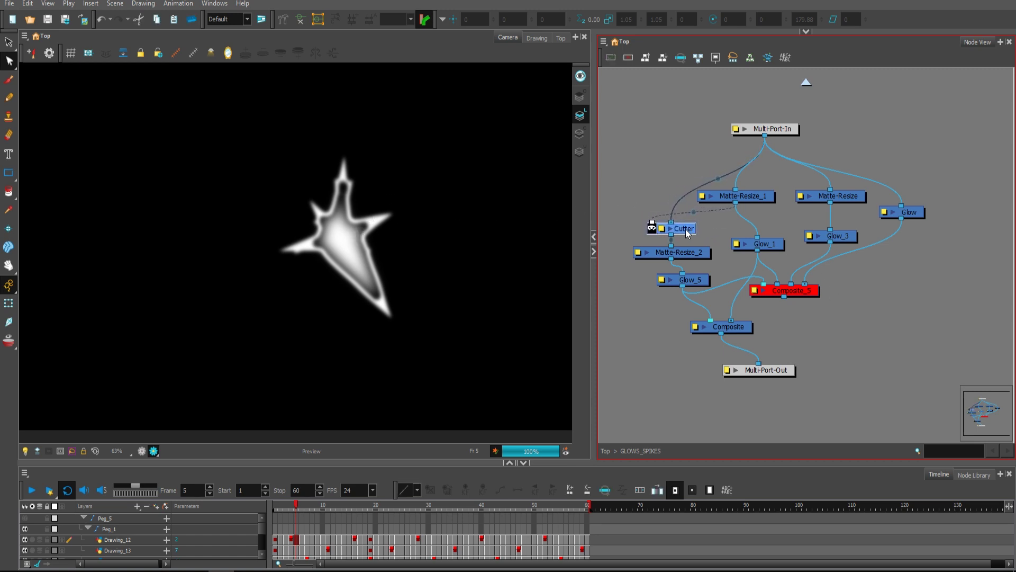
left_click(762, 197)
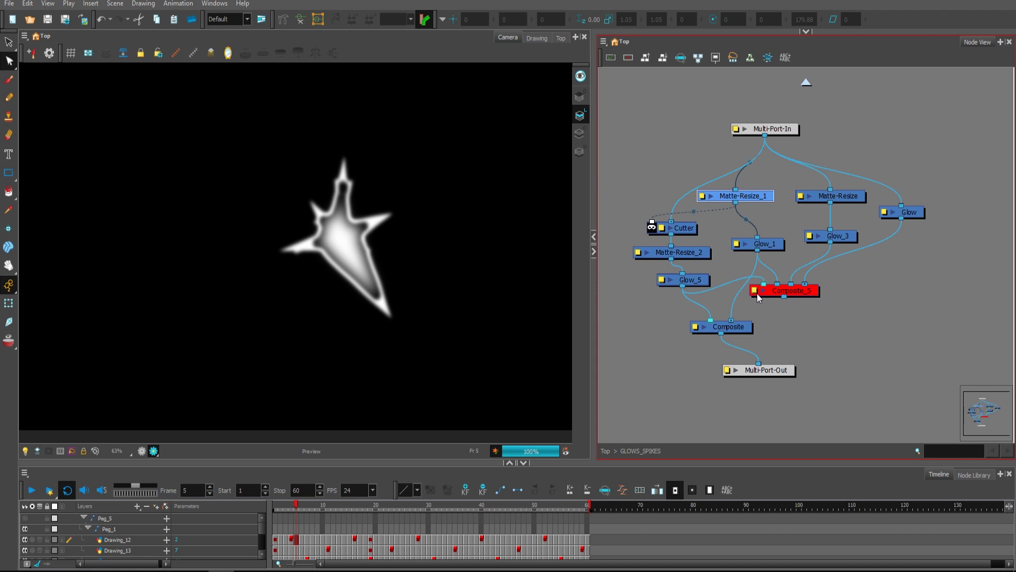
- Check the properties of Matte-Resize and Glow_3, and connect Glow_3 to the new Composite to add the yellow glow
left_click(880, 289)
left_click_drag(879, 304, 856, 304)
left_click_drag(788, 292, 800, 297)
left_click(826, 197)
left_click(777, 196)
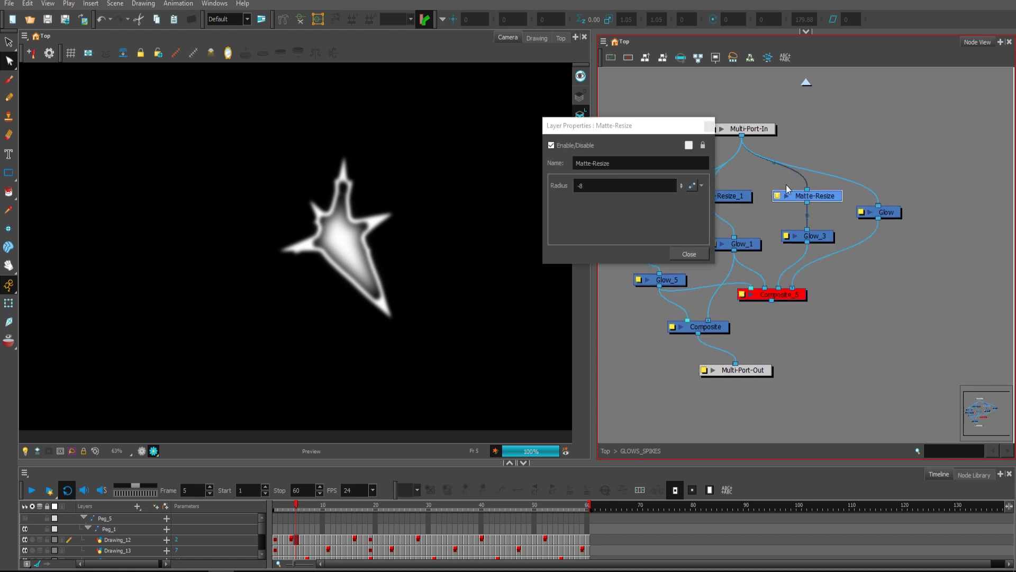
left_click(595, 189)
key("Return")
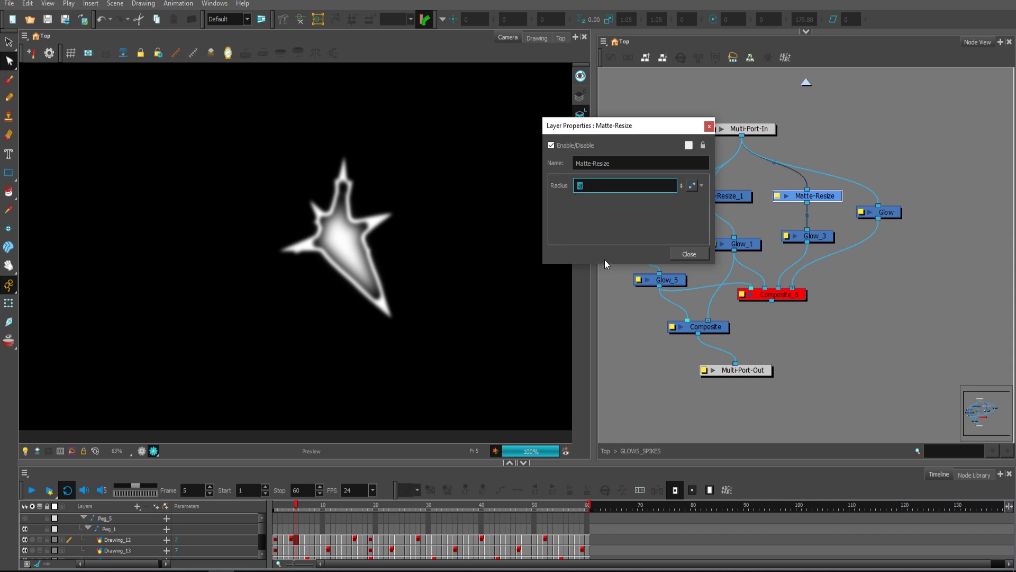
left_click(689, 255)
left_click(787, 237)
left_click_drag(625, 210, 629, 210)
left_click(754, 126)
left_click(809, 251)
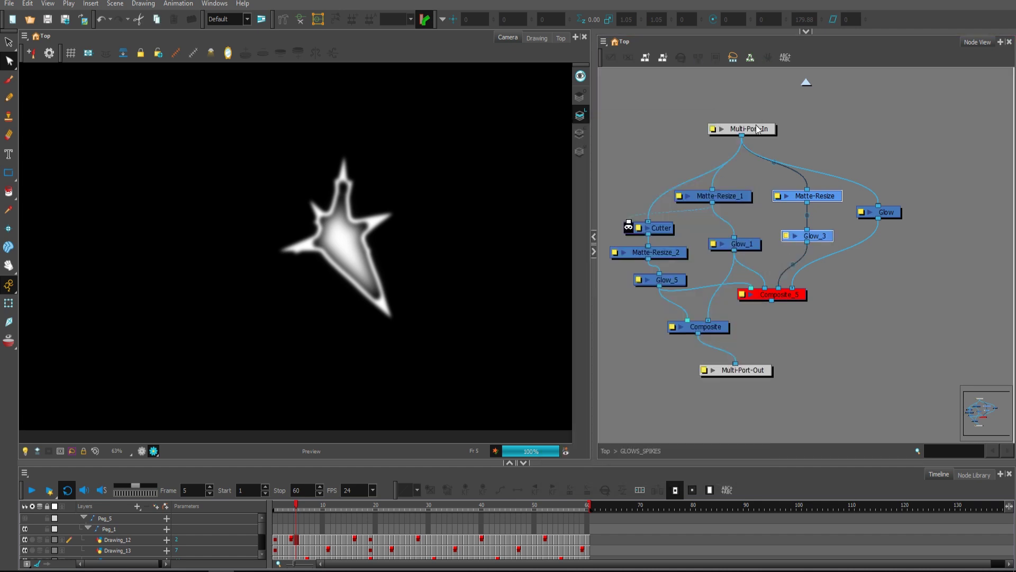
left_click_drag(772, 300, 713, 320)
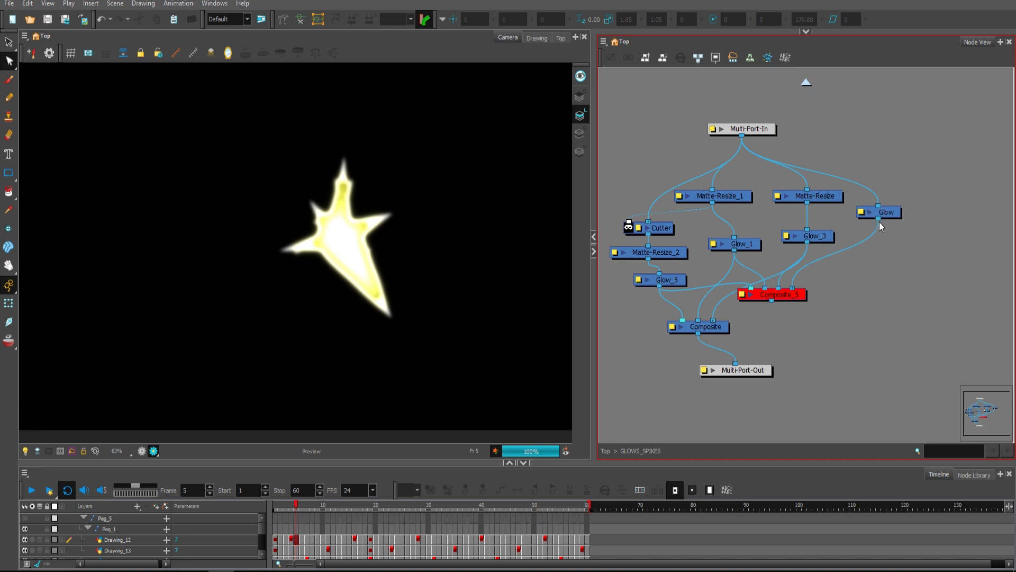
- Check the Glow node's radius and red colour settings, and connect it to the new Composite
double_click(862, 214)
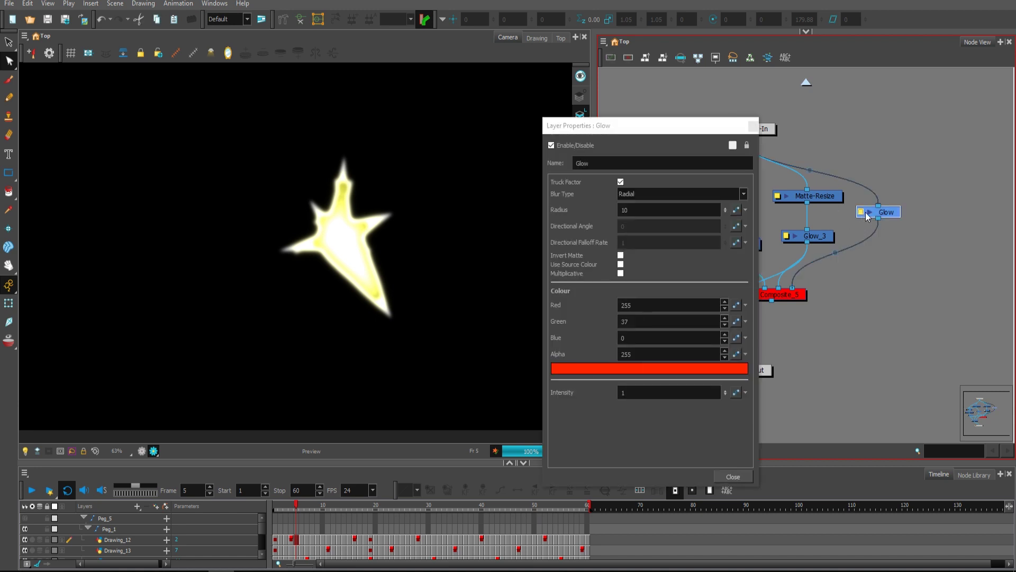
left_click(753, 127)
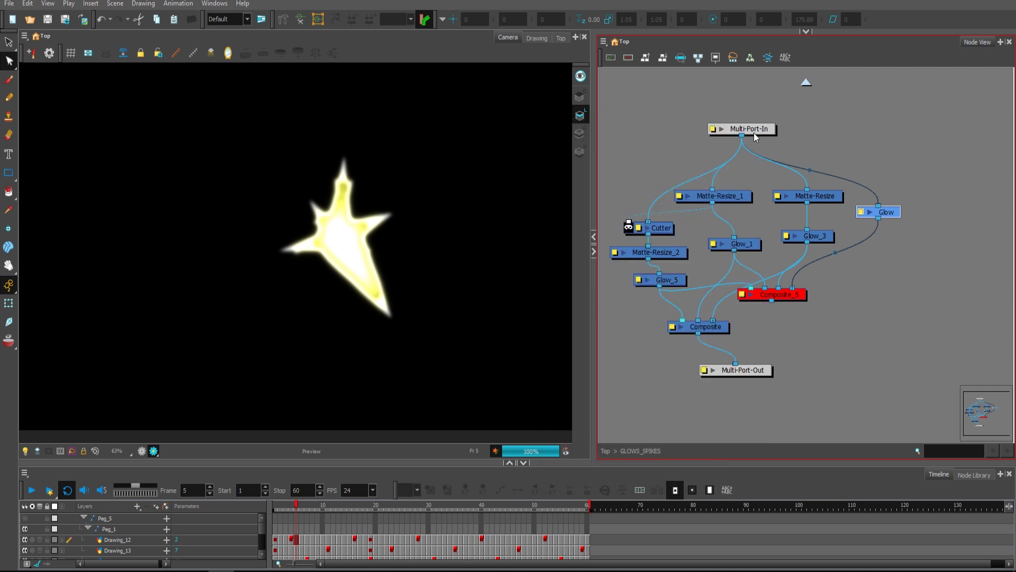
left_click_drag(873, 225, 723, 326)
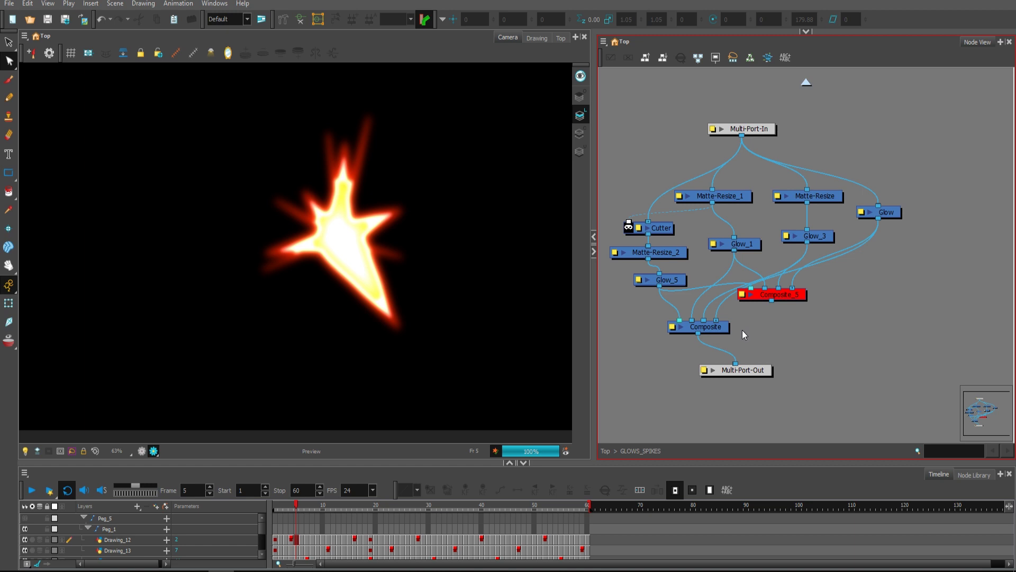
- Reconnect Multi-Port-Out to Composite_5, delete the temporary Composite node and enable Composite_5 again
left_click_drag(735, 357, 760, 316)
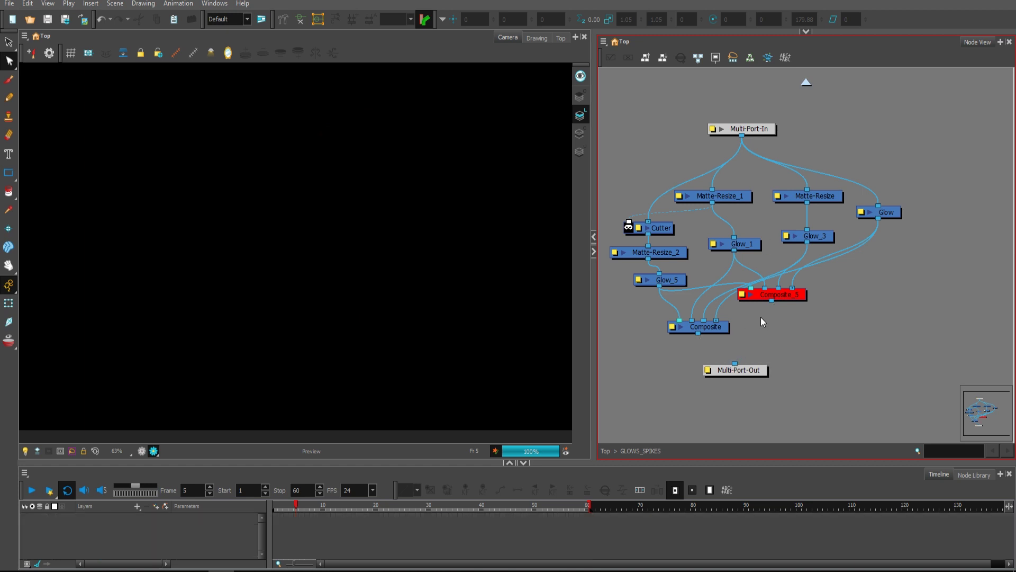
left_click_drag(735, 364, 772, 301)
left_click_drag(722, 332, 692, 340)
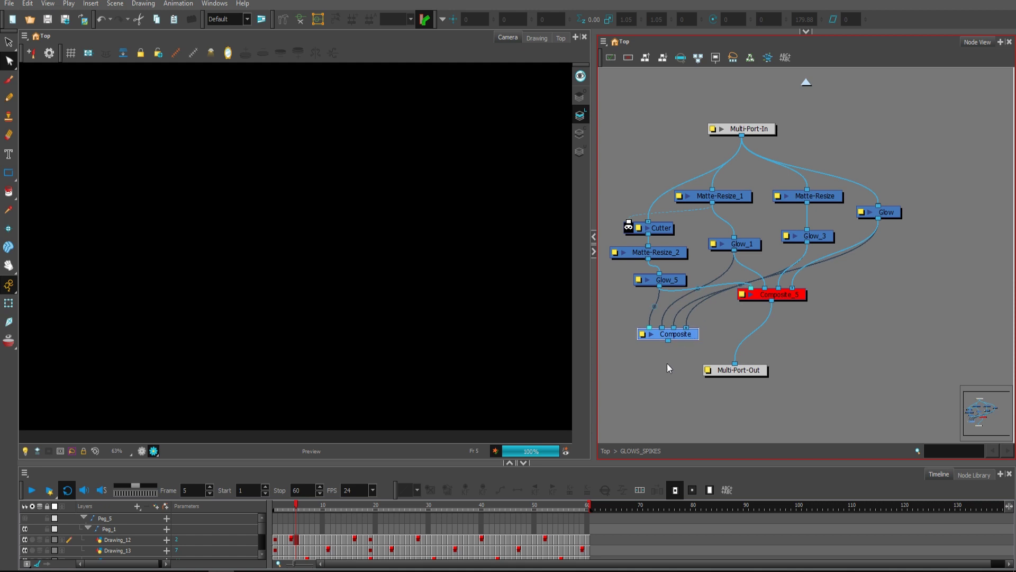
key("Delete")
left_click(794, 296)
key("a")
left_click(842, 301)
left_click_drag(735, 370, 762, 365)
left_click(797, 323)
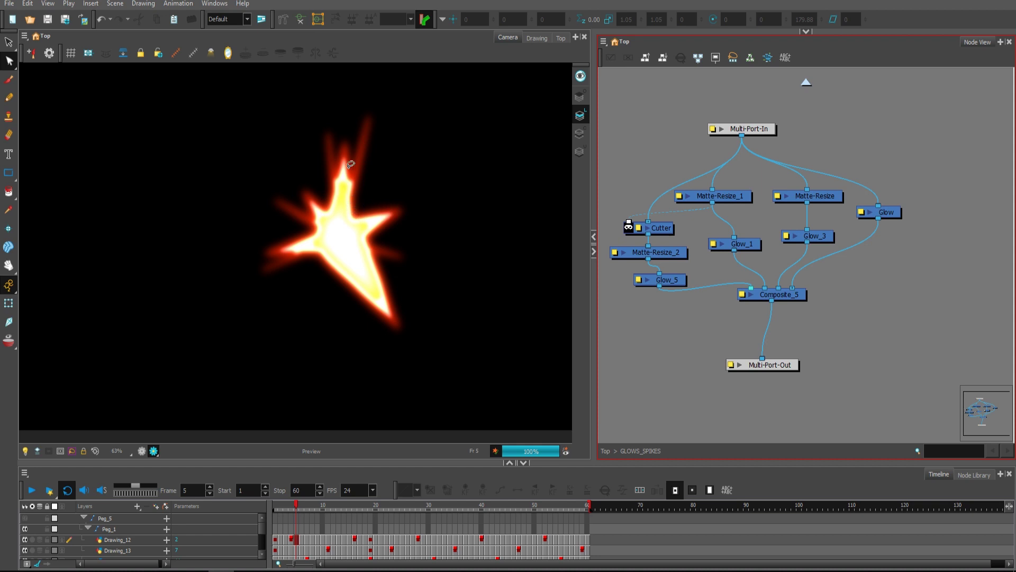
- Return to the top level of the node network and enable the electric group's nodes together with GLOWS_ENERGY
left_click(804, 86)
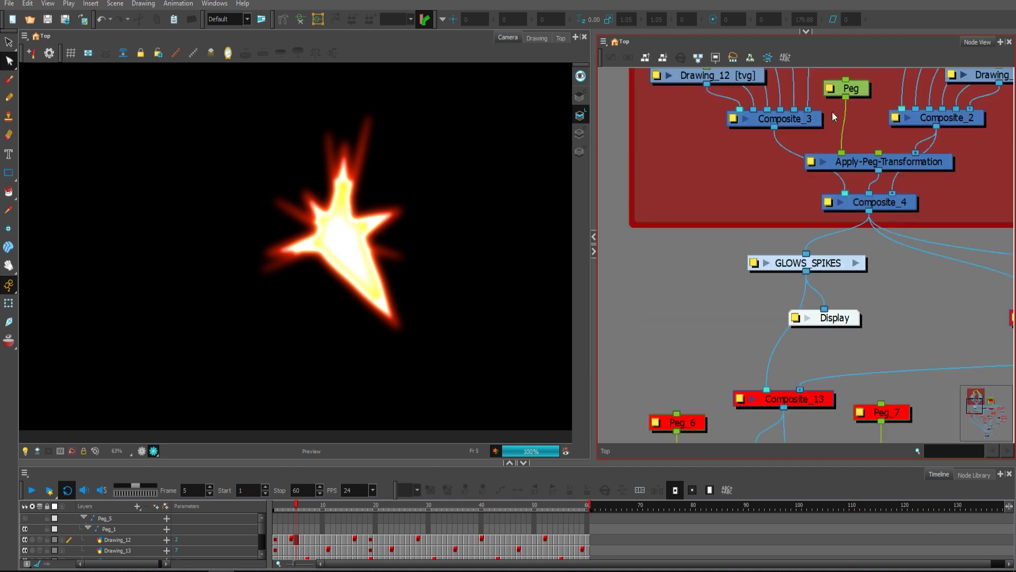
left_click_drag(893, 292, 760, 267)
scroll(760, 267, "down", 1)
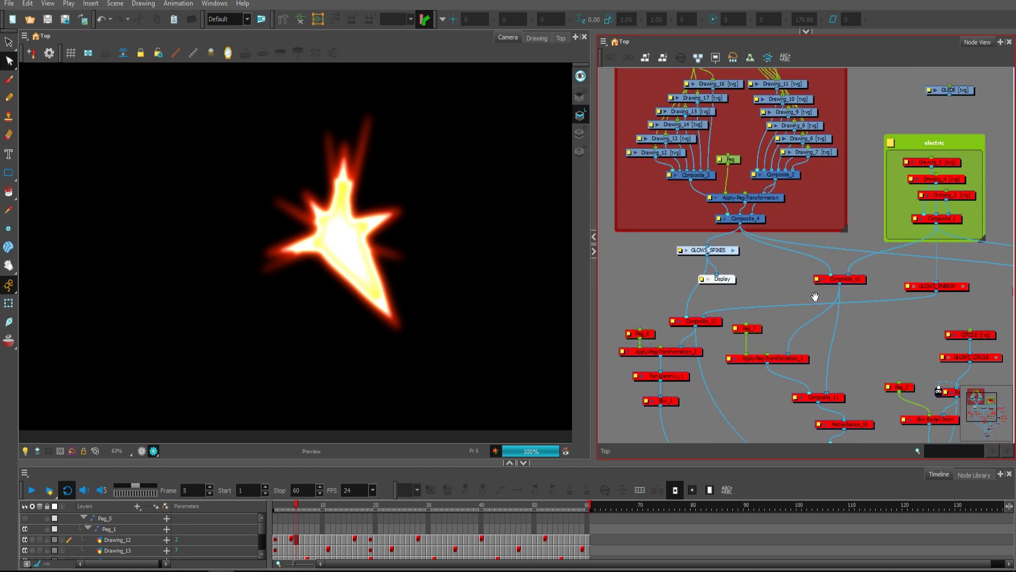
left_click_drag(816, 296, 761, 302)
left_click_drag(926, 156, 836, 233)
key("a")
left_click(894, 292)
key("a")
- Place the Display node below GLOWS_ENERGY, connect it to that group's output and open the group
left_click(684, 268)
left_click_drag(666, 284, 895, 318)
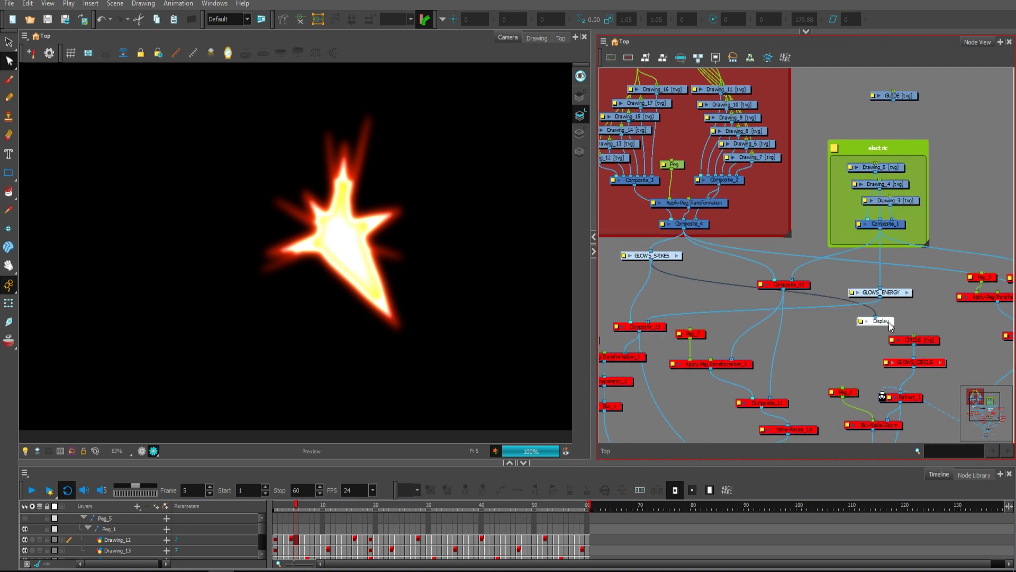
left_click(907, 292)
- Examine the matte resize, cutter and glow nodes inside the GLOWS_ENERGY group
left_click_drag(720, 234, 728, 236)
left_click(791, 209)
left_click(718, 262)
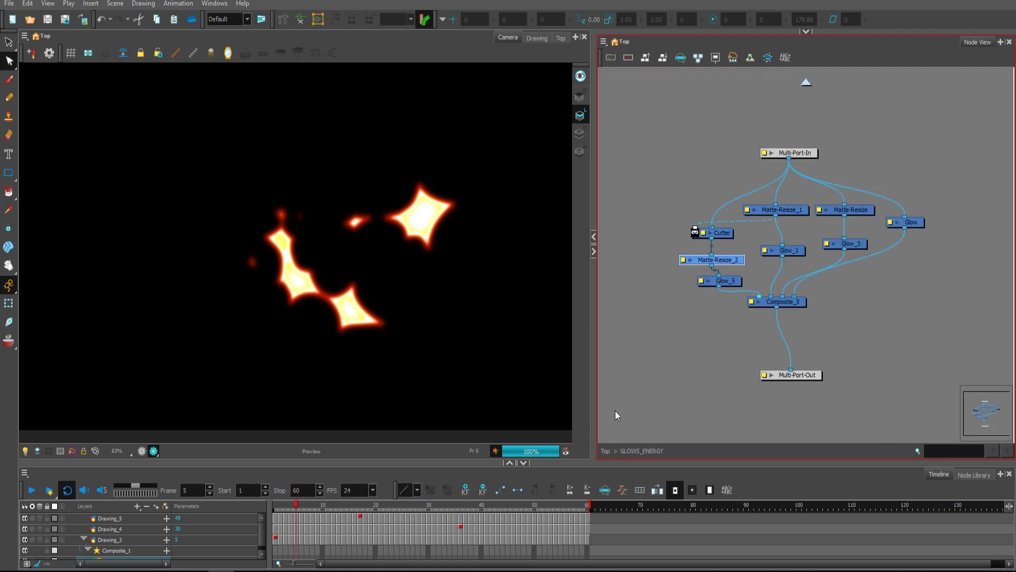
left_click(908, 223)
left_click(786, 250)
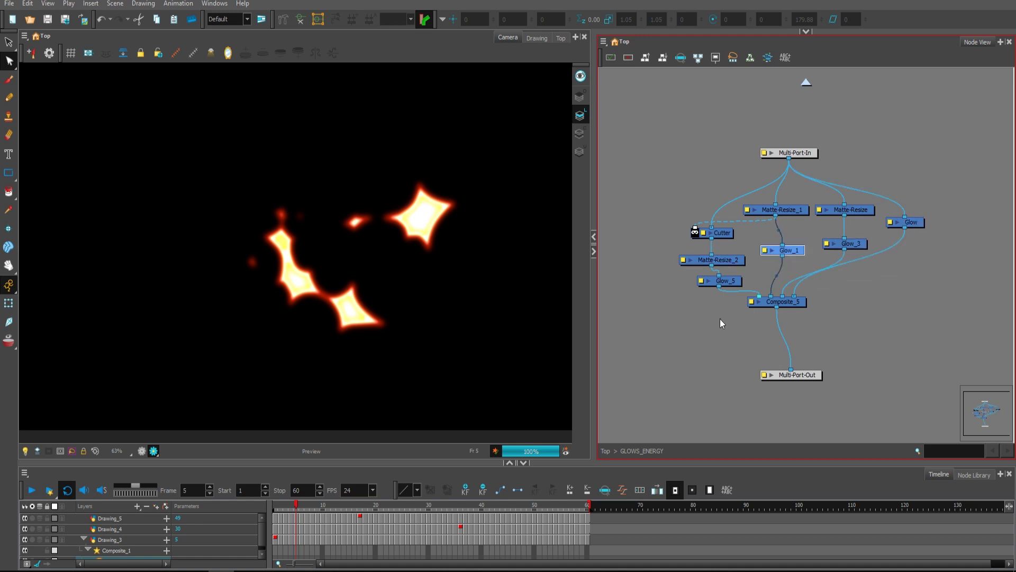
- Return to the top level, enable the CIRCLE and GLOWS_CIRCLE nodes, and connect Display to the CIRCLE drawing's output
left_click(806, 83)
scroll(885, 232, "down", 2)
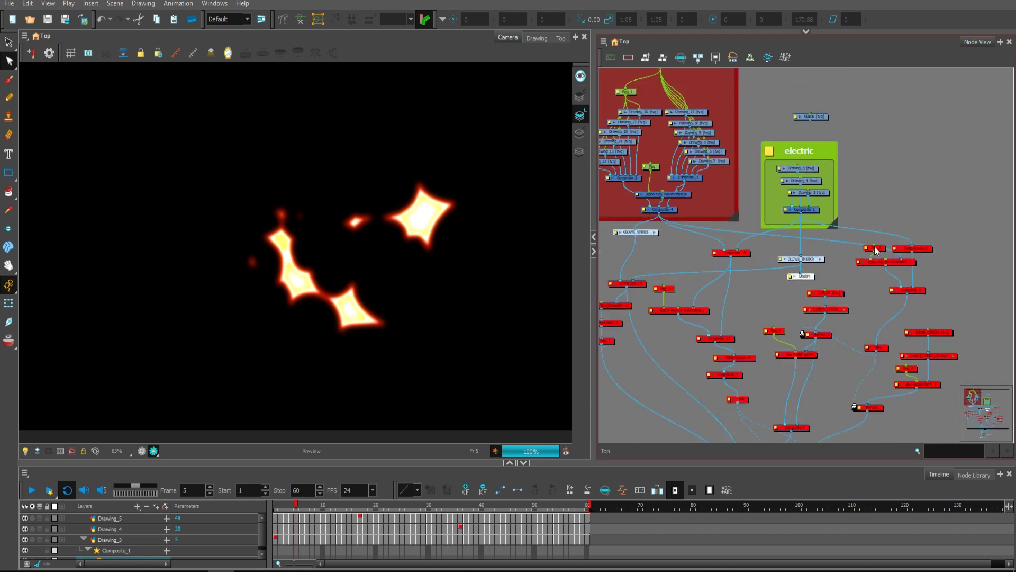
left_click_drag(888, 268, 868, 252)
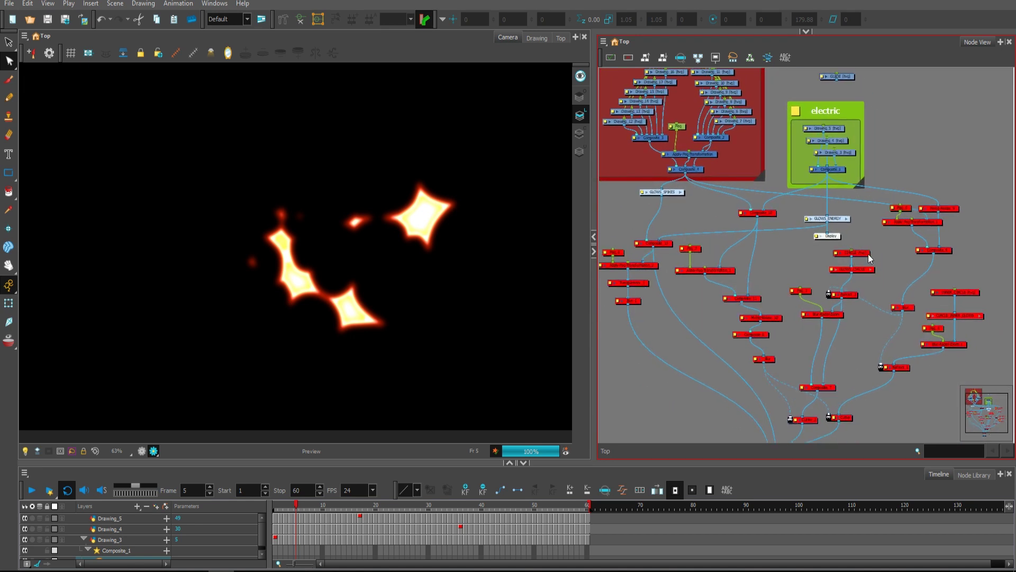
left_click_drag(944, 184, 889, 171)
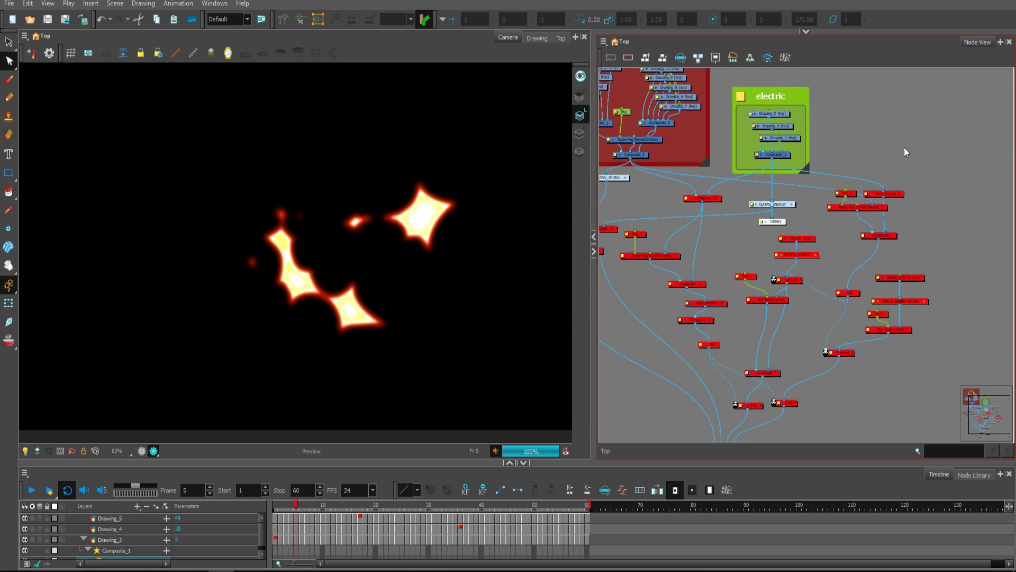
left_click_drag(817, 230, 796, 259)
key("a")
left_click_drag(783, 224, 845, 250)
key("2")
left_click_drag(522, 291, 516, 306)
left_click_drag(820, 256, 818, 236)
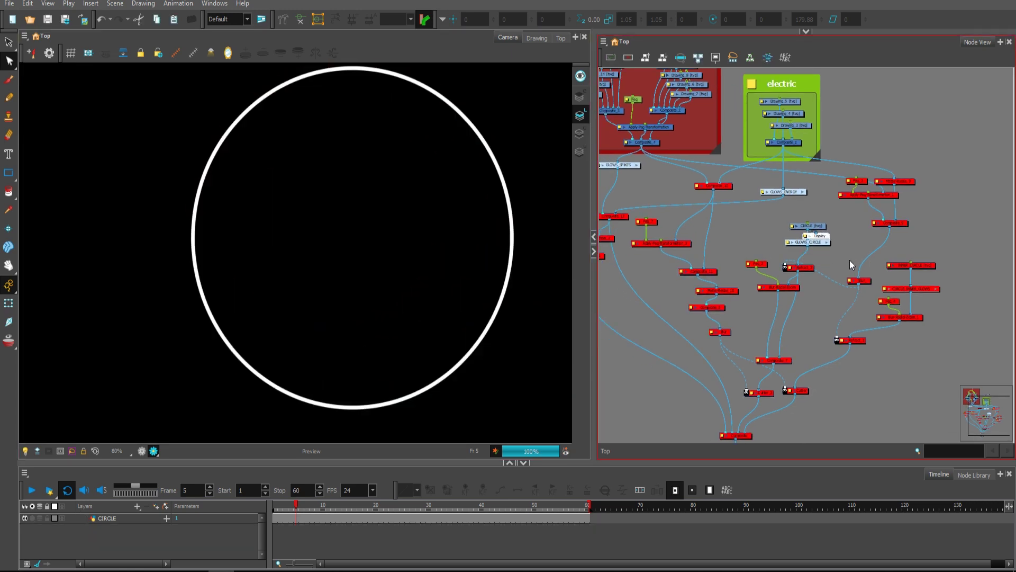
- Move the Display node below GLOWS_CIRCLE, connect it to that group's output and open the group
left_click(813, 225)
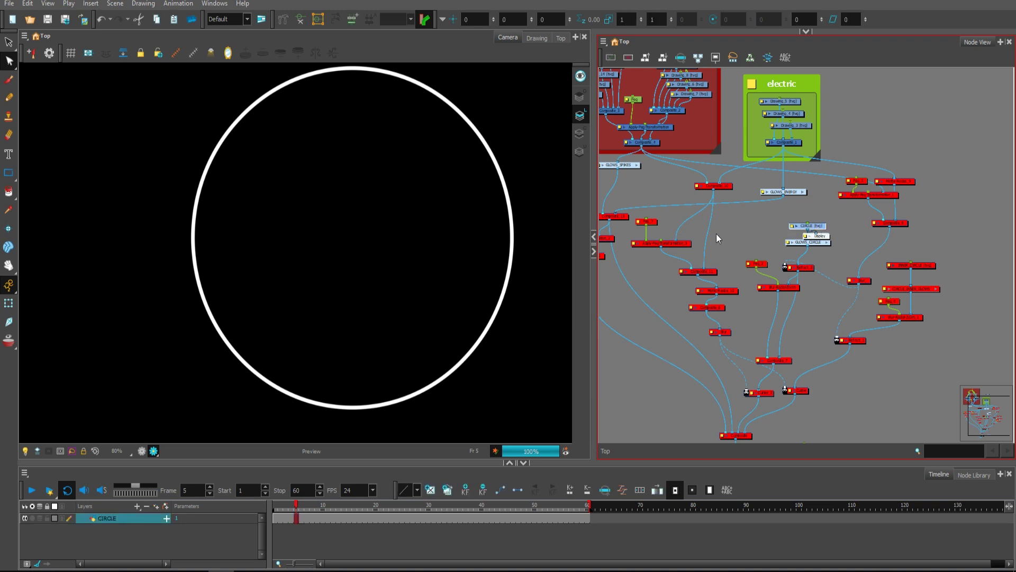
left_click_drag(826, 238, 828, 260)
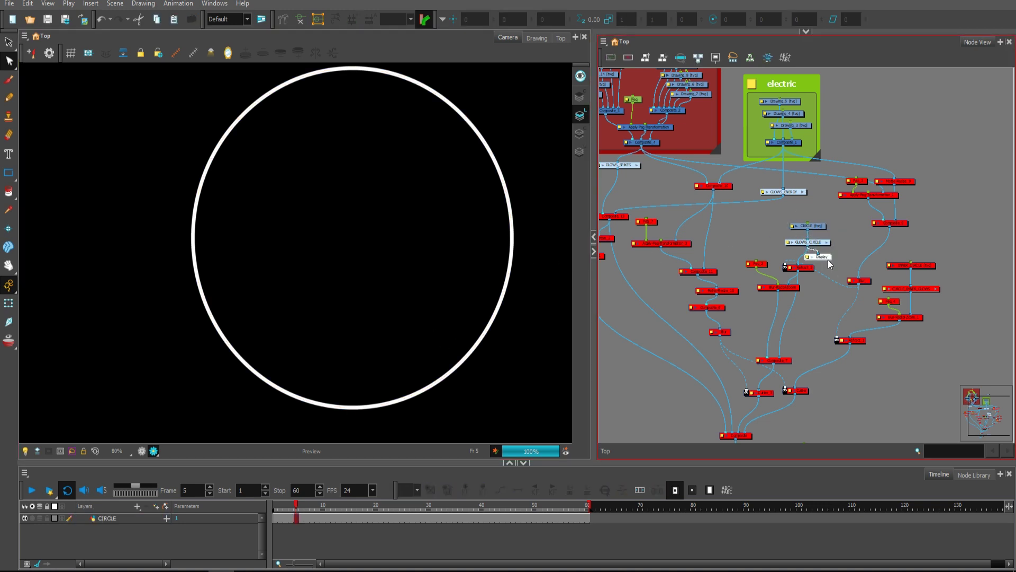
left_click(830, 243)
left_click_drag(870, 288, 859, 286)
left_click(865, 231)
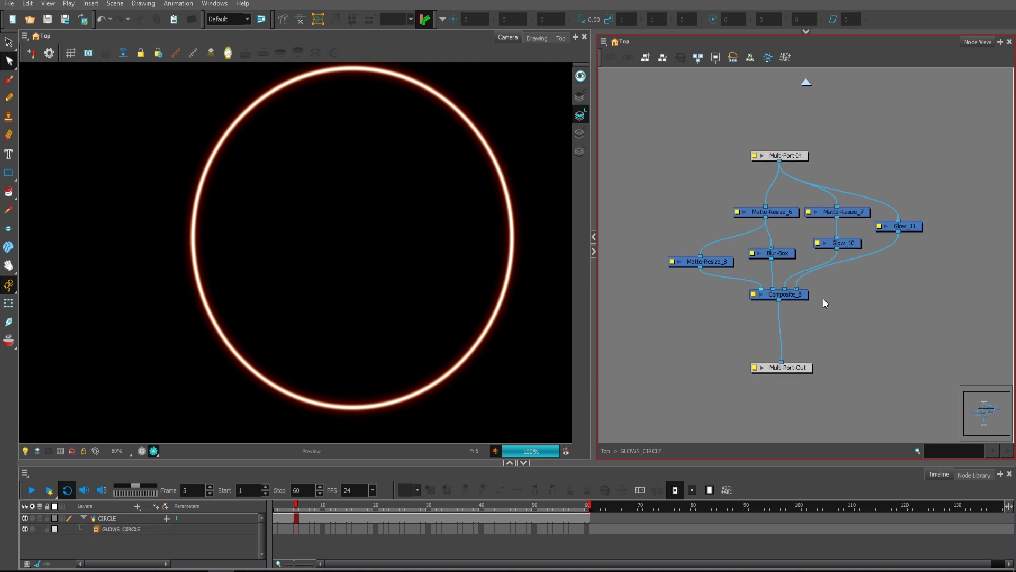
- Examine the matte resize, Blur-Box and glow nodes inside the GLOWS_CIRCLE group
left_click(789, 211)
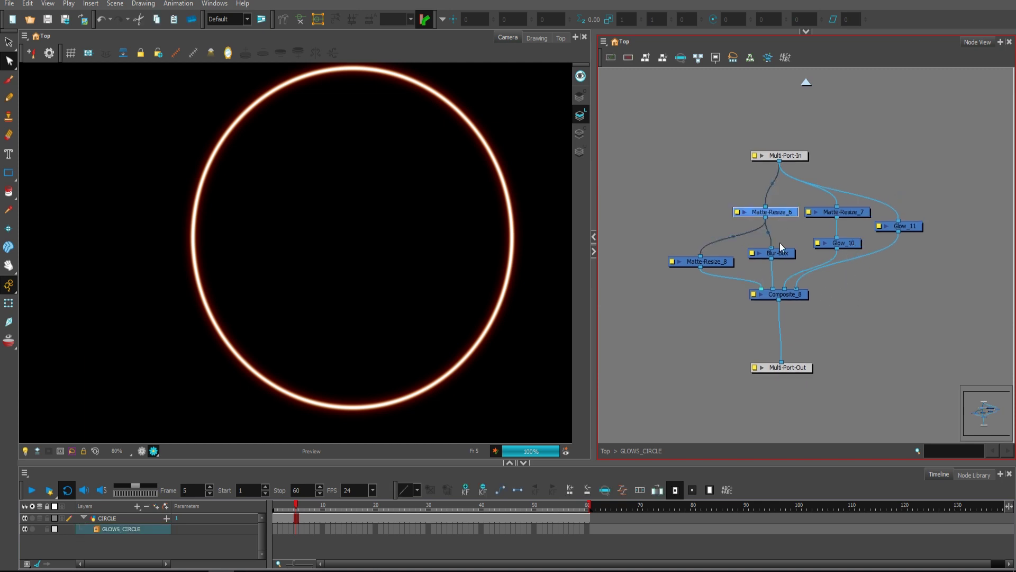
double_click(709, 260)
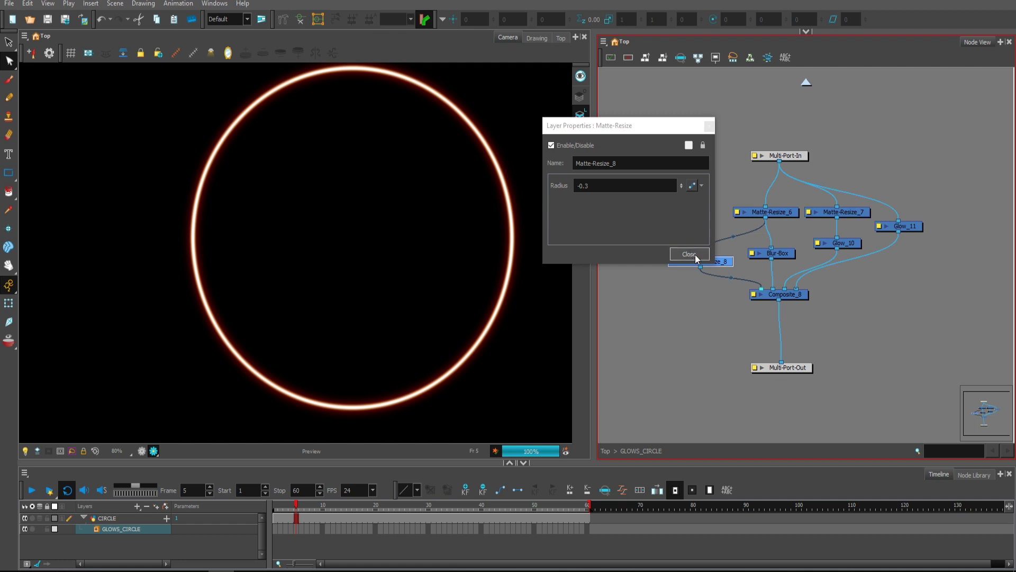
left_click(694, 256)
left_click(814, 230)
double_click(778, 253)
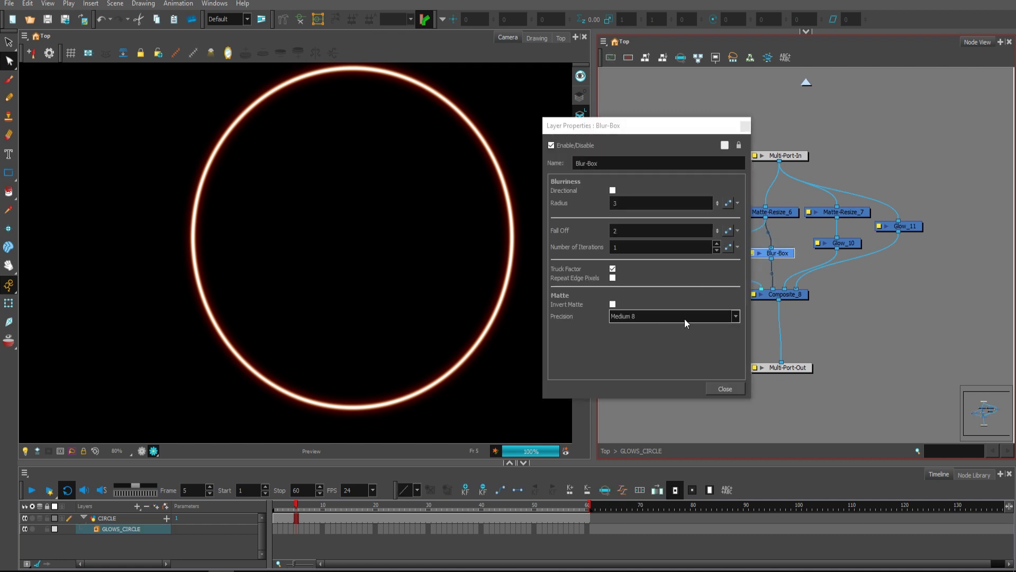
left_click(725, 389)
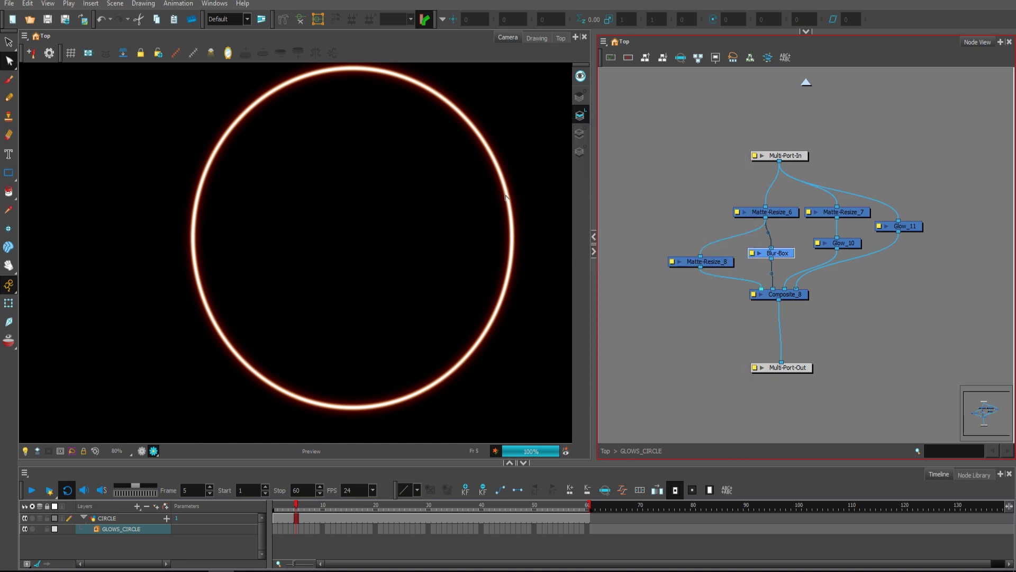
double_click(820, 245)
left_click(752, 126)
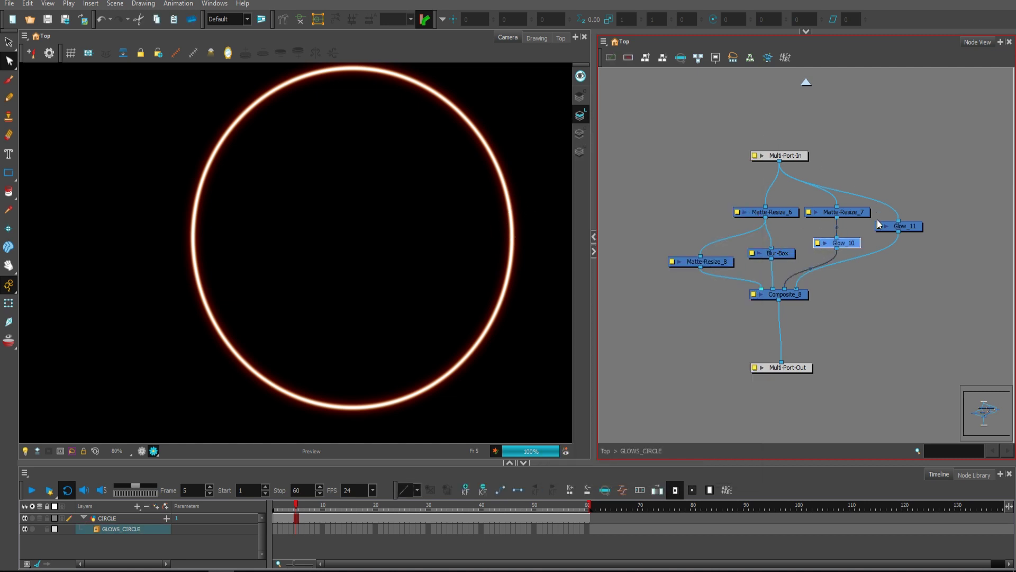
left_click_drag(894, 226, 890, 228)
double_click(894, 227)
left_click(752, 126)
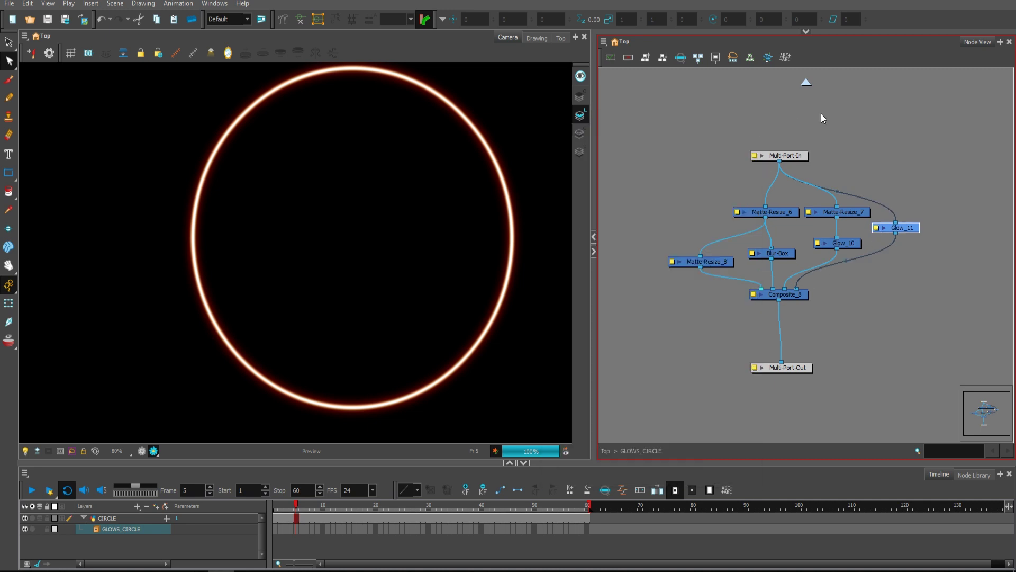
- Return to the top level, enable INNER_CIRCLE and CIRCLE_INNER_GLOWS, and connect Display to the CIRCLE_INNER_GLOWS output
left_click(806, 83)
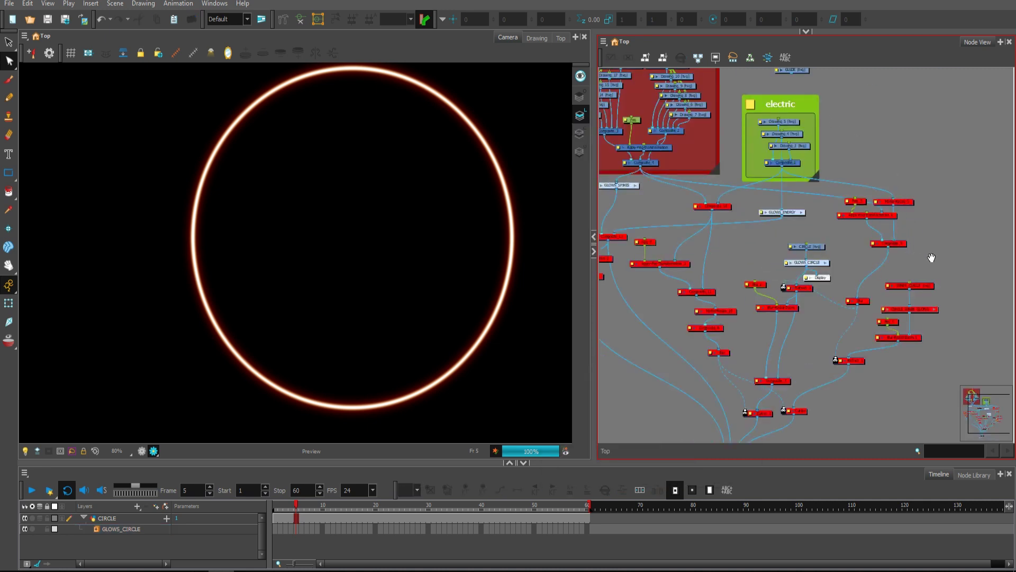
left_click_drag(941, 244, 865, 212)
left_click_drag(745, 244, 760, 233)
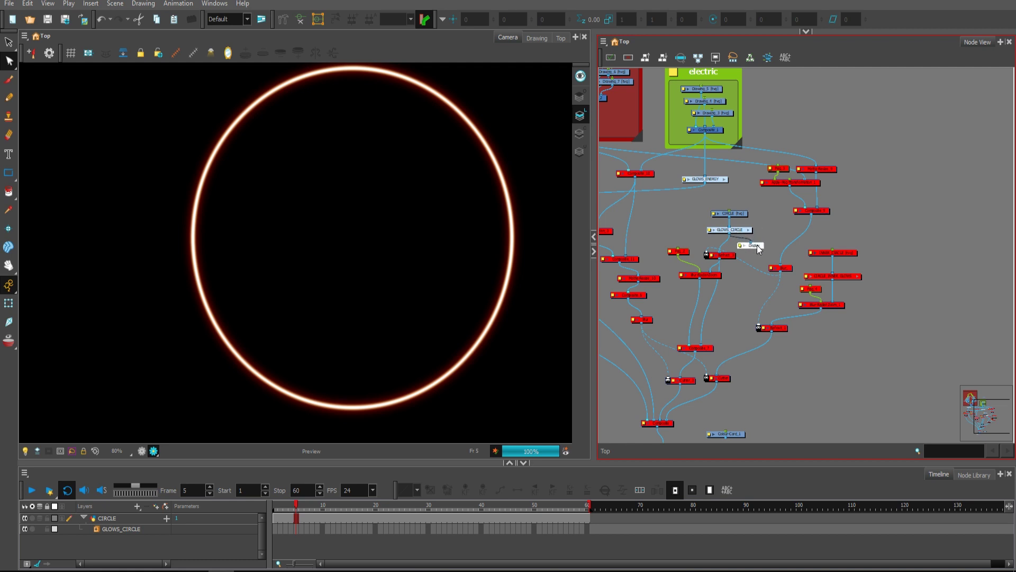
left_click_drag(867, 224, 832, 282)
key("a")
left_click_drag(752, 242, 847, 294)
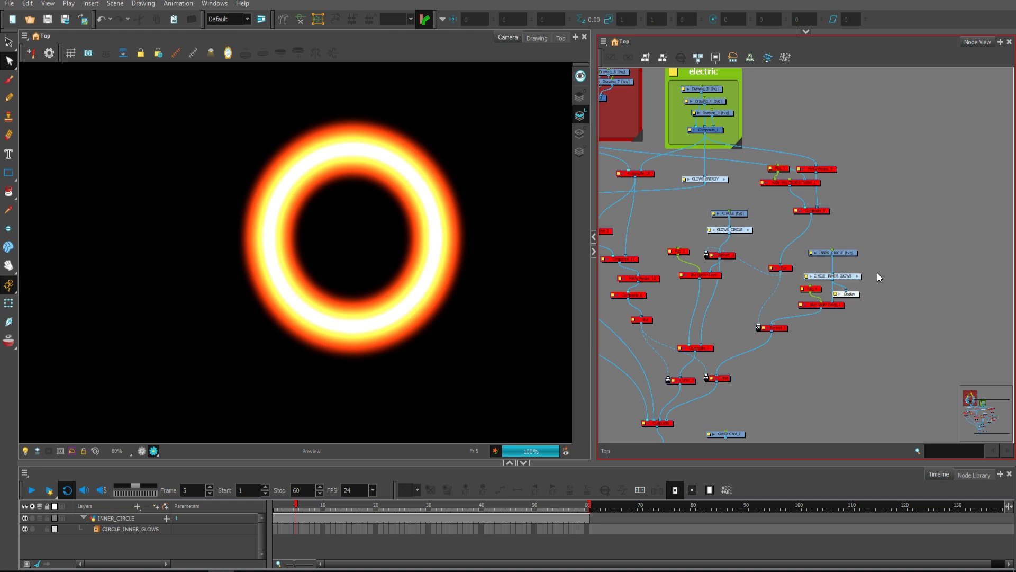
- Open the CIRCLE_INNER_GLOWS group and select its composite, matte resize and glow nodes for review
scroll(889, 259, "up", 3)
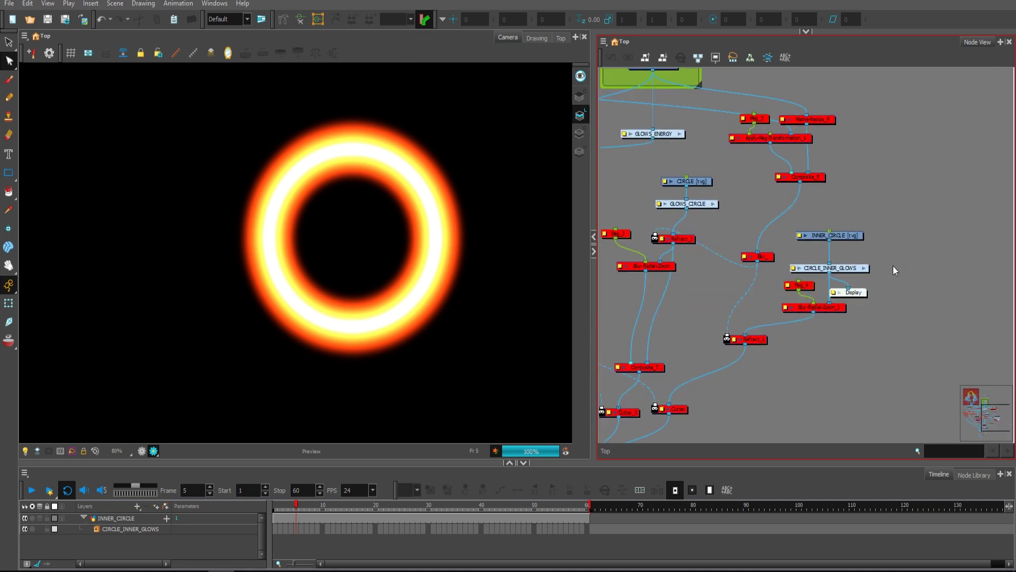
left_click(864, 269)
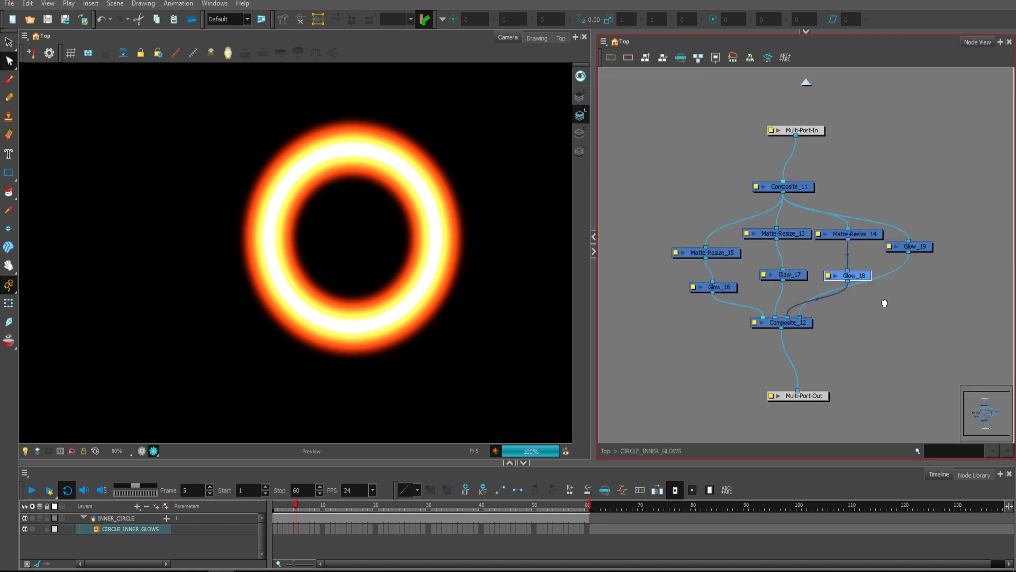
left_click(812, 90)
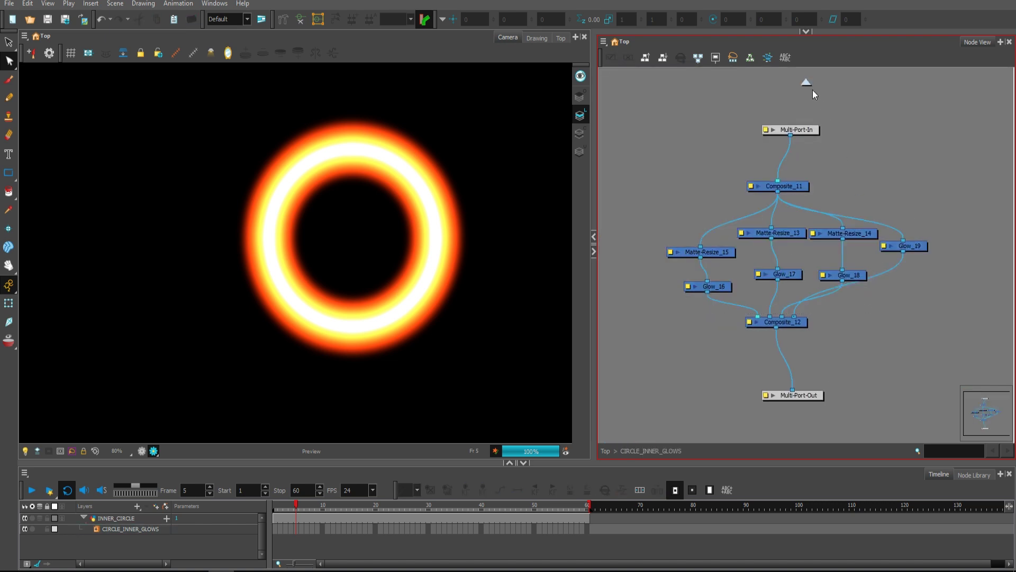
left_click_drag(697, 170, 932, 344)
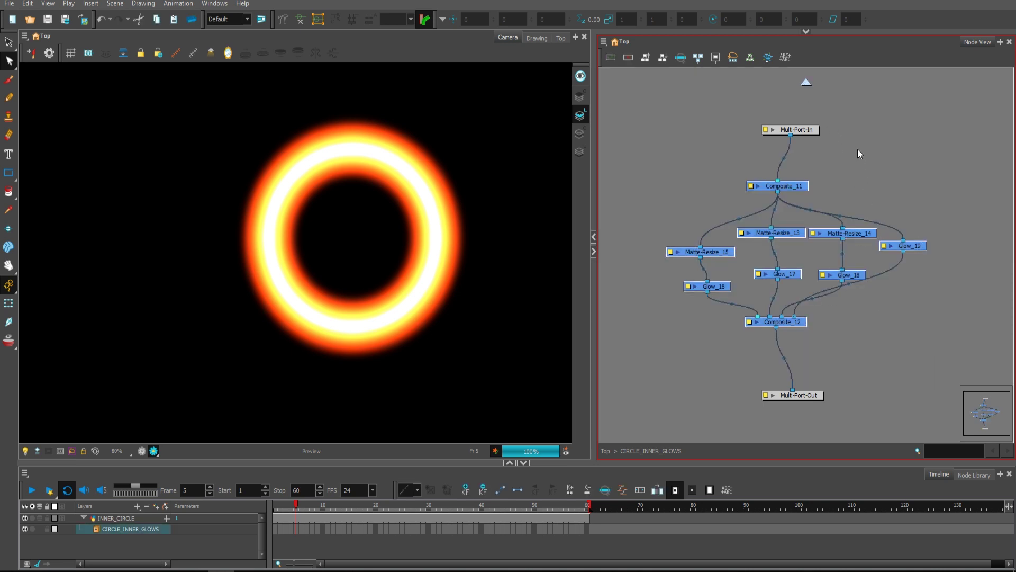
- Return to the top level, enable Peg_4 and Blur-Radial-Zoom_1, and connect Display to the blur's output
left_click(806, 83)
left_click_drag(792, 319, 766, 281)
key("a")
left_click_drag(835, 288, 811, 322)
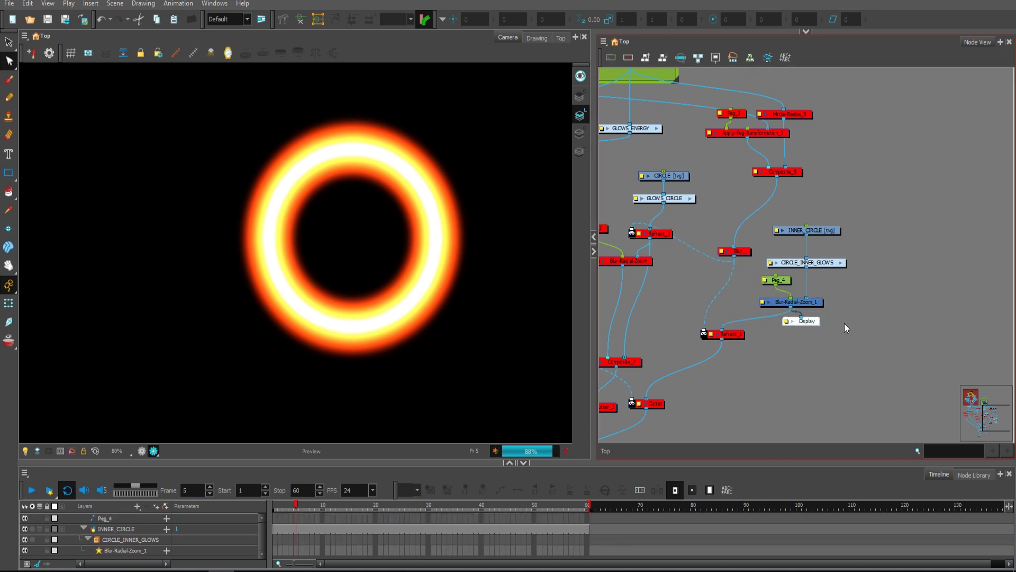
left_click(849, 325)
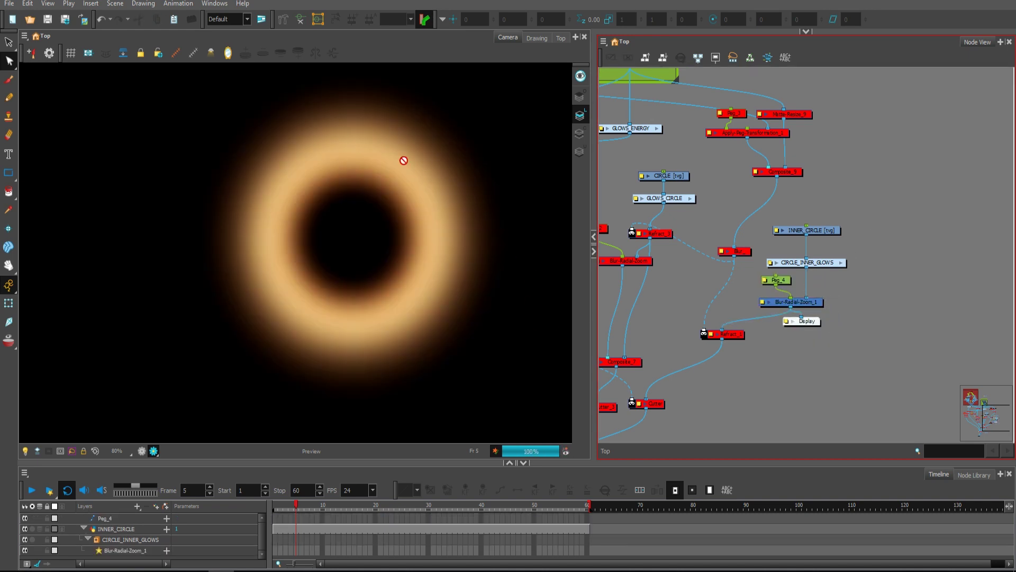
left_click(502, 289)
scroll(477, 286, "down", 2)
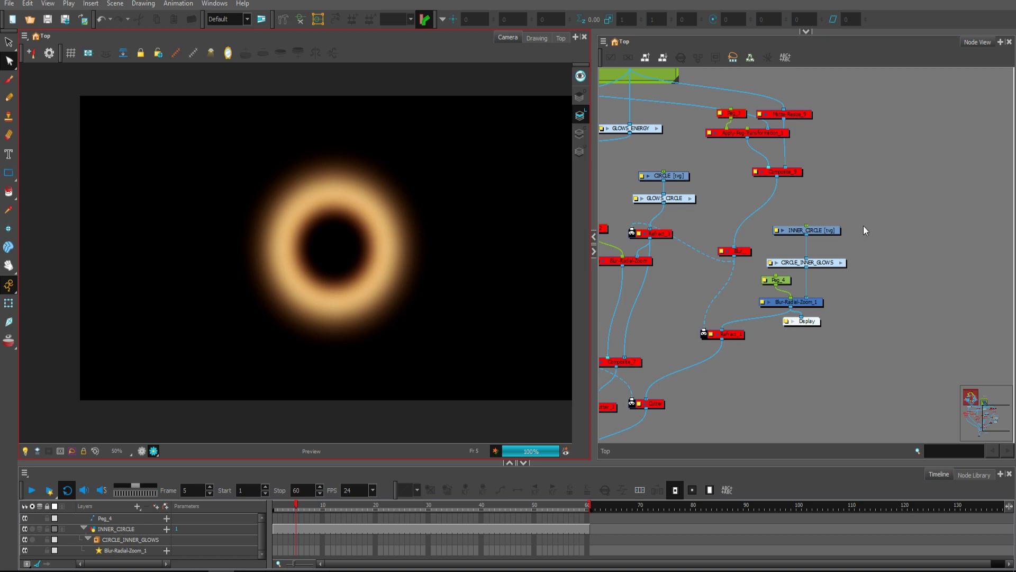
- Compare the inner circle before and after Blur-Radial-Zoom_1 by switching the Display connection to CIRCLE_INNER_GLOWS and back
left_click_drag(815, 325, 834, 279)
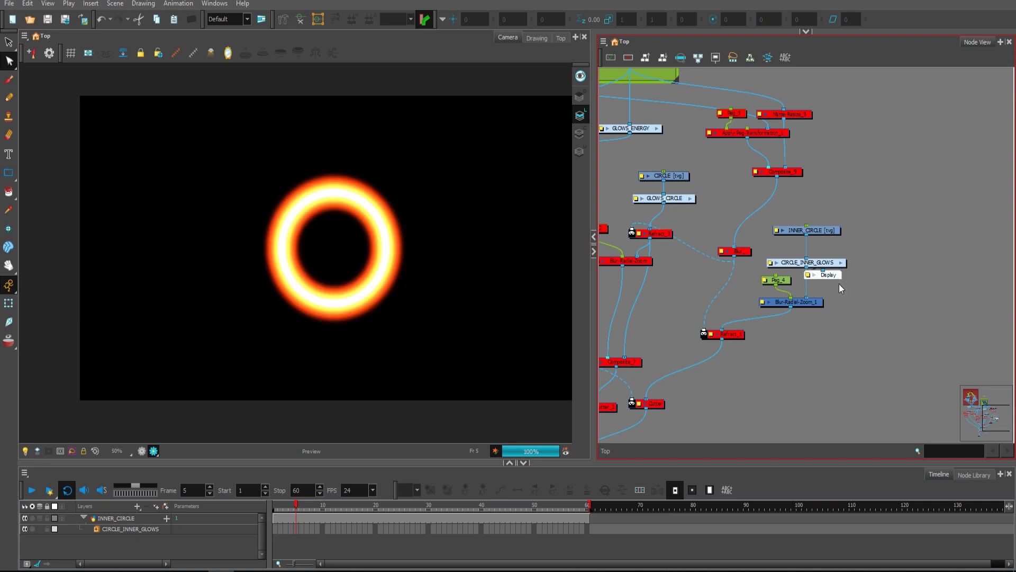
left_click_drag(813, 320, 805, 325)
left_click(840, 317)
left_click_drag(855, 304, 890, 310)
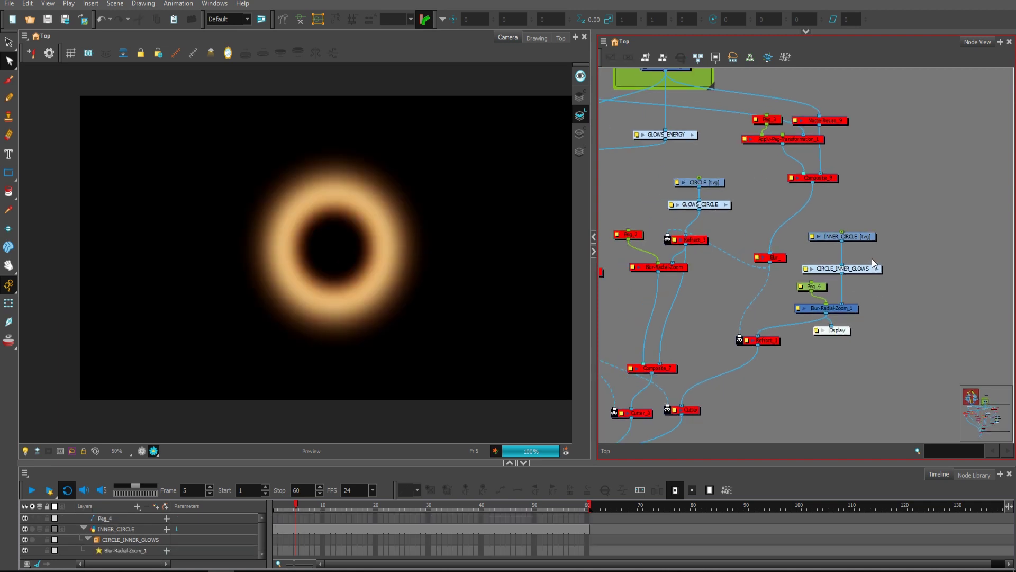
- Disconnect Display from Blur-Radial-Zoom_1 and move it up the network beside Composite_9
scroll(876, 271, "down", 1)
left_click_drag(878, 273, 883, 293)
left_click_drag(843, 340, 780, 242)
left_click_drag(851, 218, 895, 286)
scroll(906, 264, "down", 1)
left_click_drag(812, 328, 894, 285)
left_click_drag(790, 206, 840, 213)
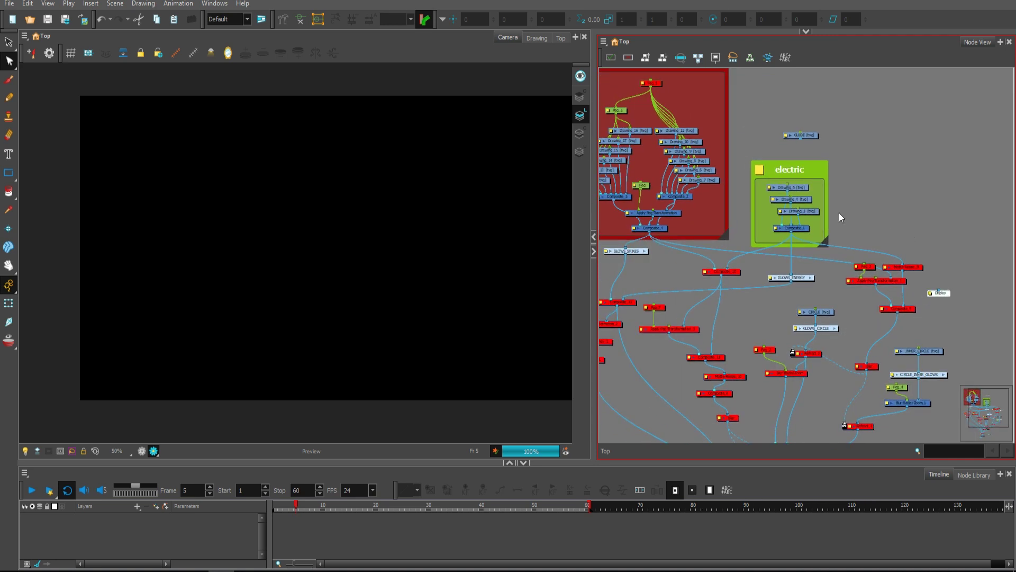
- Select Composite_4 and Composite_1 to trace their outputs, and enable Peg_5 above the spike drawings
left_click_drag(660, 230, 803, 227)
left_click(802, 230)
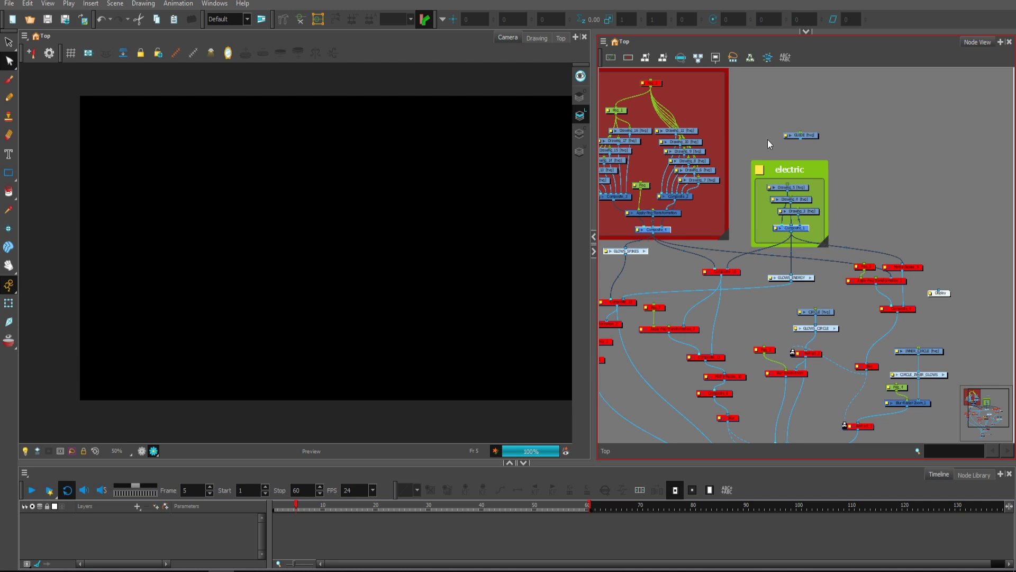
left_click(652, 85)
key("a")
left_click(665, 94)
- Enable Peg_3, Matte-Resize_9, Apply-Peg-Transformation_1 and Composite_9, and connect Display to the Composite_9 output
left_click_drag(914, 186, 891, 172)
scroll(891, 199, "up", 2)
left_click_drag(911, 207, 859, 184)
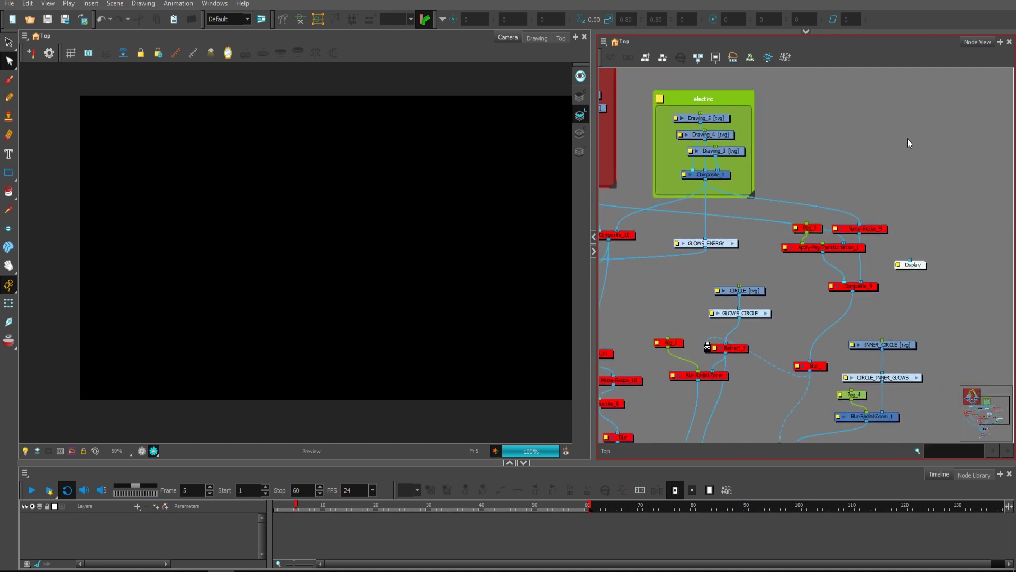
left_click_drag(916, 261, 914, 270)
left_click_drag(877, 231, 858, 251)
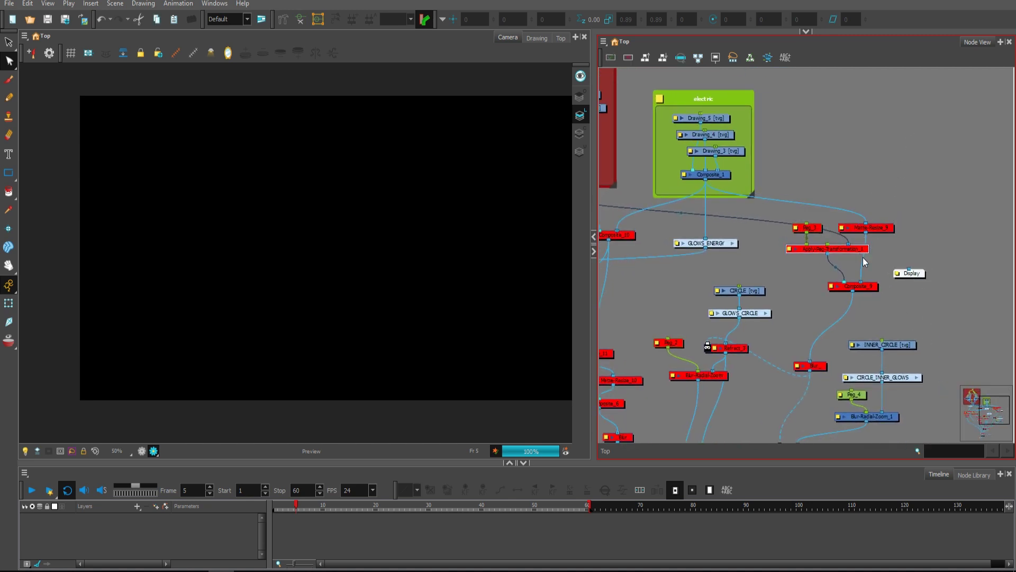
left_click_drag(879, 301, 810, 219)
key("a")
left_click_drag(920, 275, 878, 311)
left_click_drag(894, 259, 902, 262)
scroll(902, 261, "up", 2)
- Inspect Peg_3, Apply-Peg-Transformation_1 and the radius setting of Matte-Resize_9
left_click(819, 225)
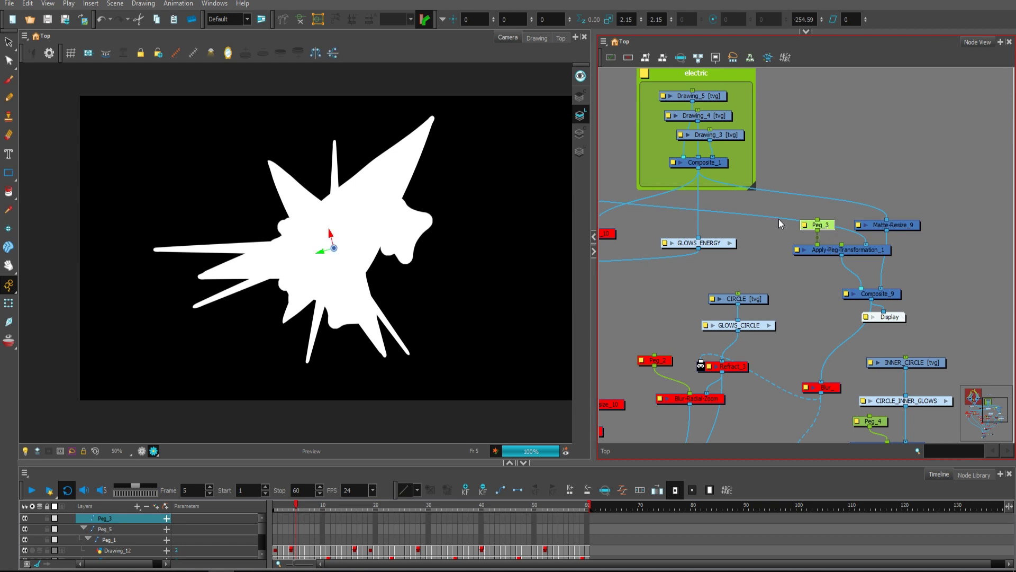
left_click(858, 251)
left_click(829, 225)
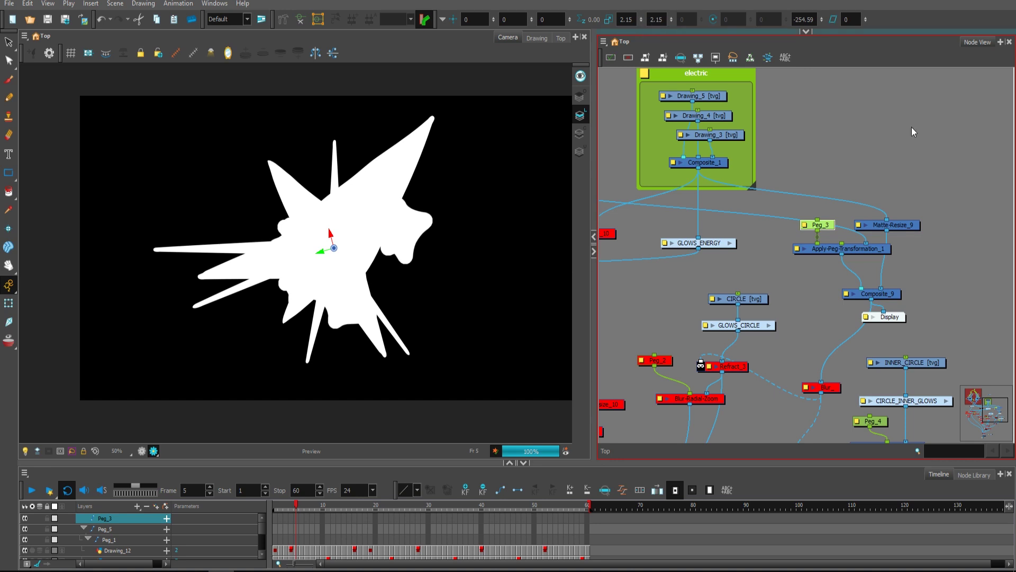
left_click(905, 180)
double_click(892, 225)
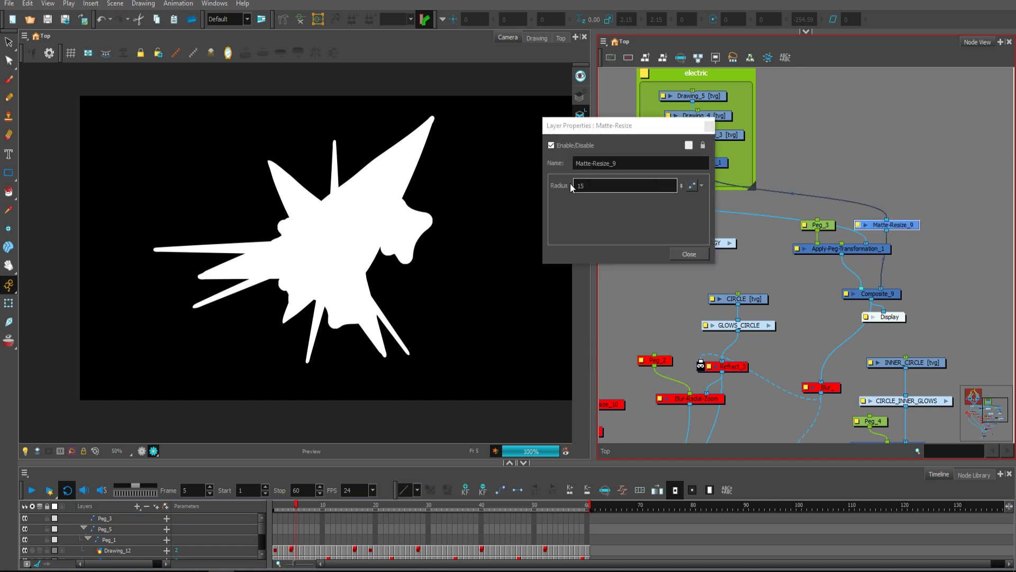
left_click(708, 126)
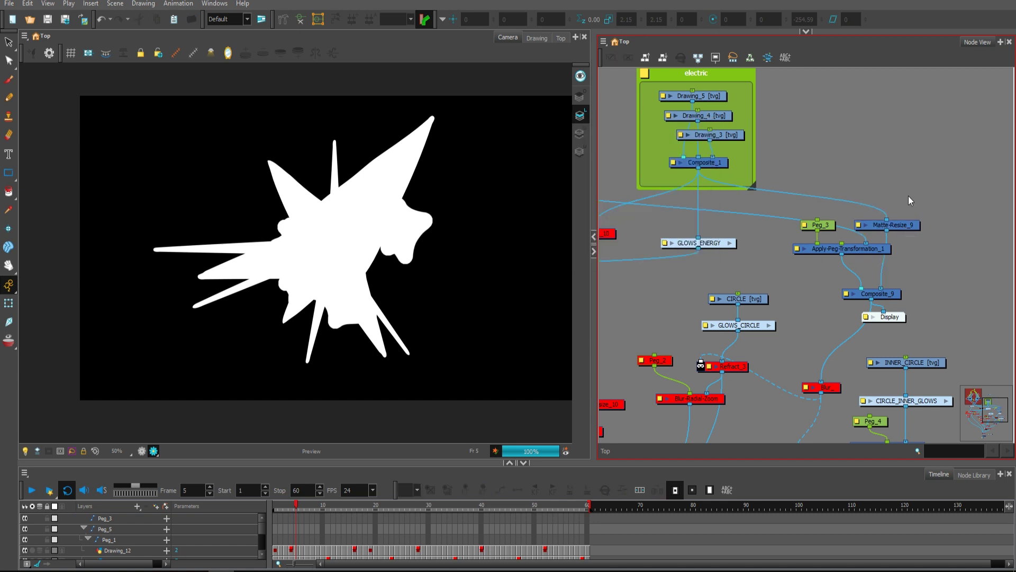
- Enable Composite_10, which combines the spikes and electric drawings, and connect Display to its output
left_click_drag(907, 285, 943, 285)
left_click_drag(935, 320, 787, 274)
left_click_drag(787, 273, 926, 301)
scroll(921, 299, "down", 1)
left_click_drag(910, 296, 788, 288)
left_click(787, 263)
key("a")
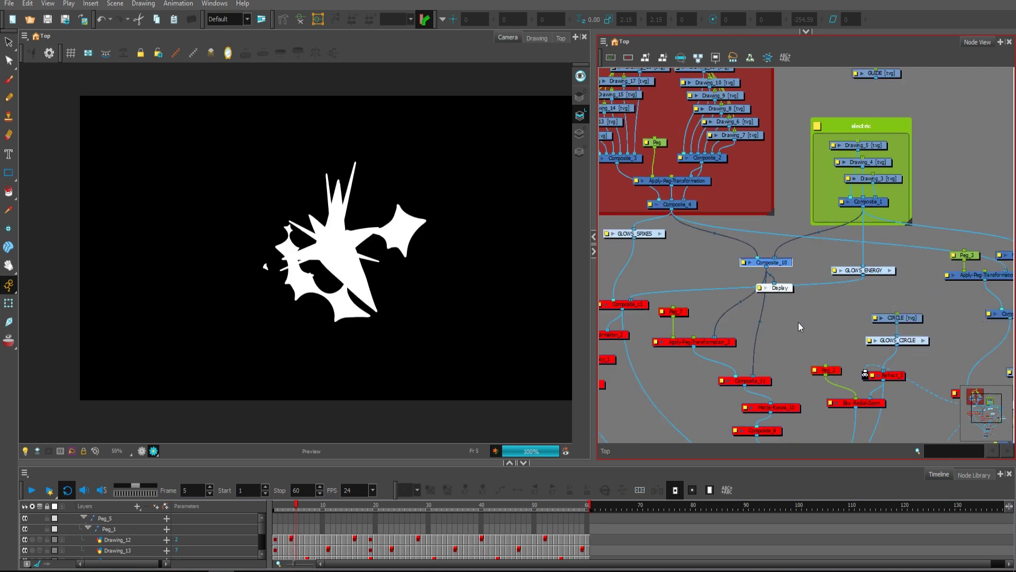
- Enable the blur node fed by Composite_9 and connect Display to the blur's output
left_click_drag(824, 319, 720, 297)
left_click_drag(687, 266, 817, 329)
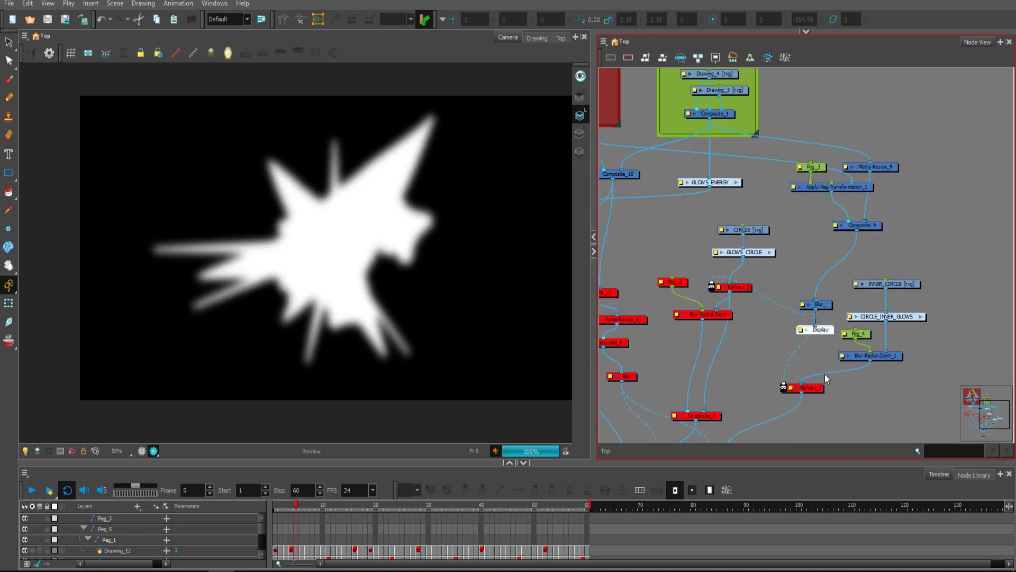
- Rearrange Display and Refract_1 below the blur node, and inspect the properties of the blur that feeds the refraction matte
scroll(847, 323, "down", 2)
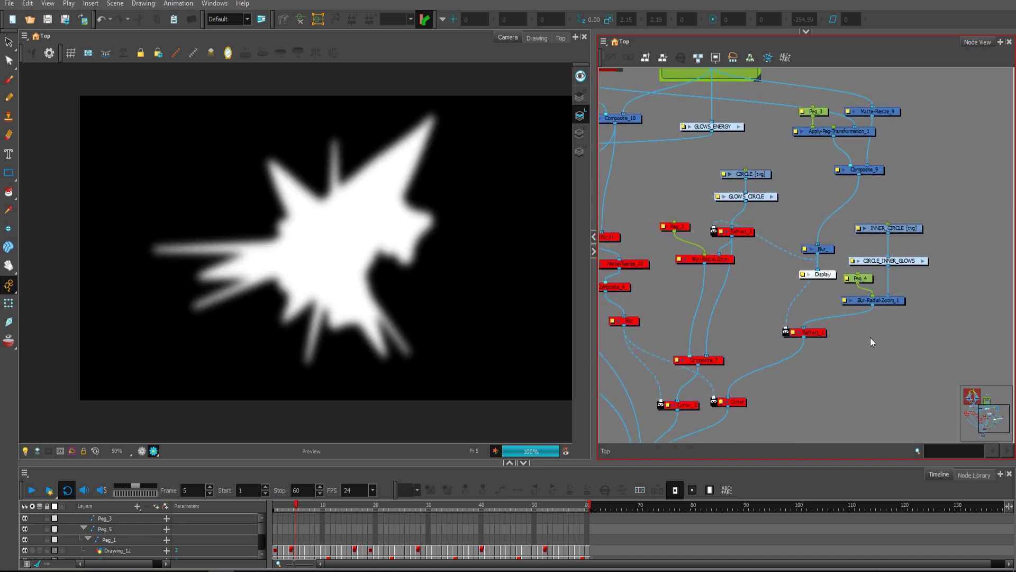
scroll(868, 335, "down", 1)
left_click_drag(835, 249, 848, 264)
left_click_drag(819, 311, 829, 306)
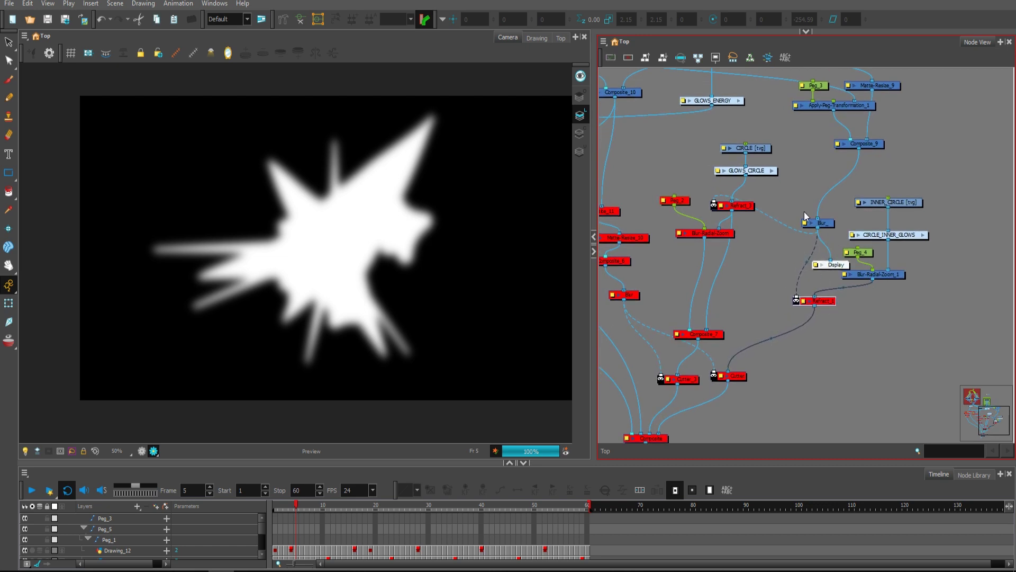
double_click(819, 223)
left_click(724, 129)
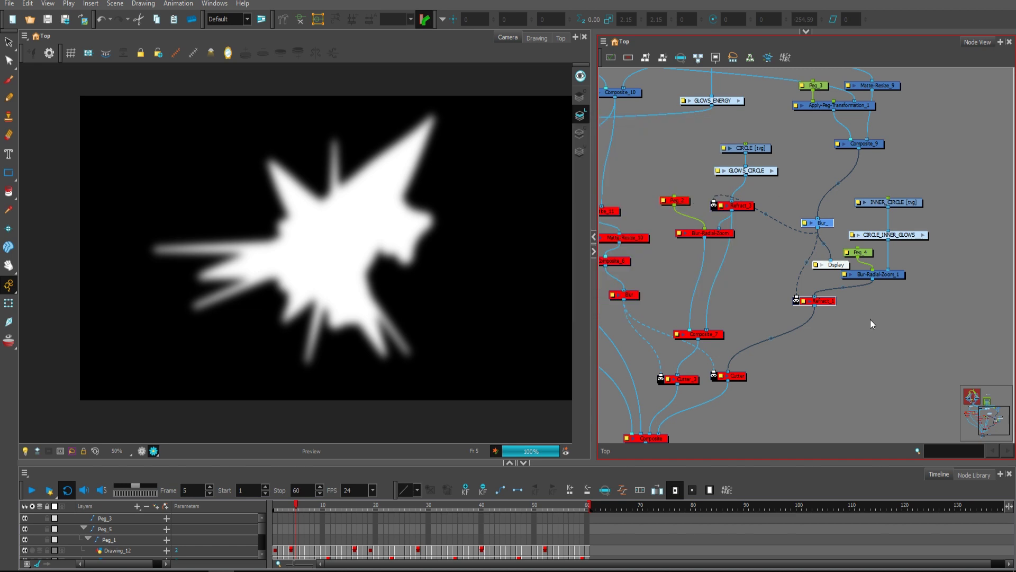
- Enable Refract_1 and connect Display to its output
left_click_drag(841, 270, 818, 327)
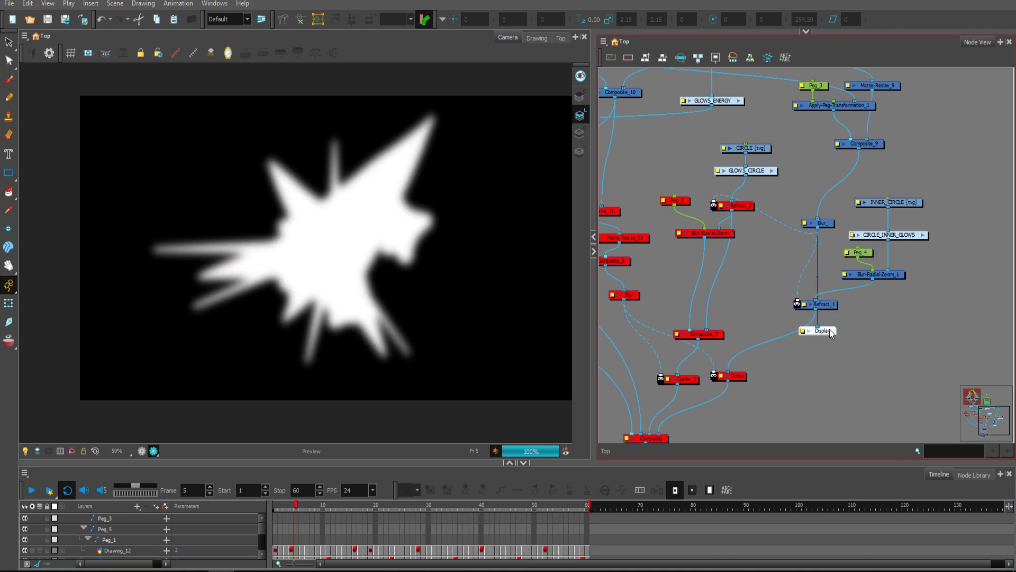
left_click(868, 326)
scroll(868, 326, "up", 2)
- Try intensities of 10 and 40 on Refract_1, and set the intensity back to 20
left_click(803, 305)
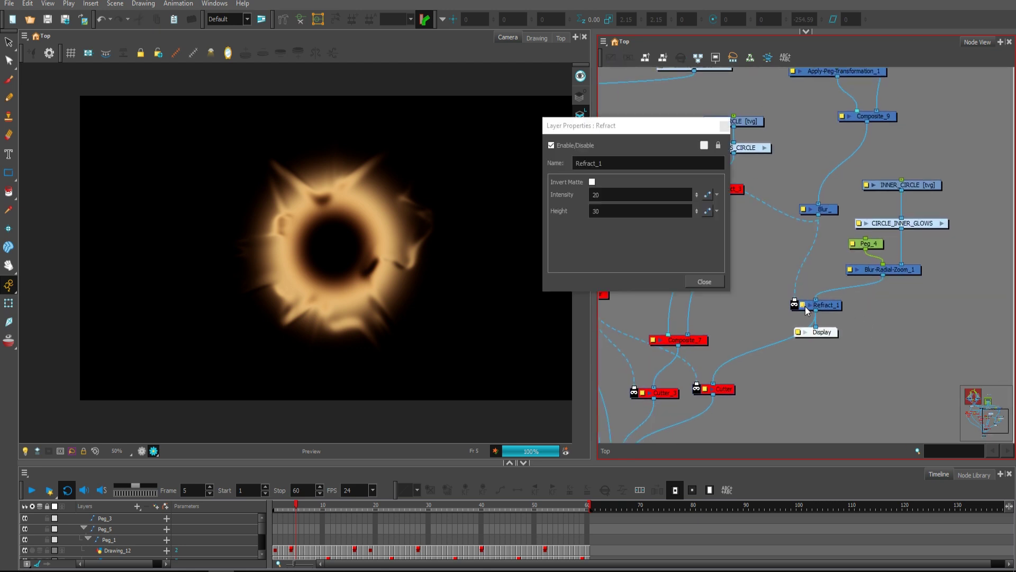
left_click(616, 194)
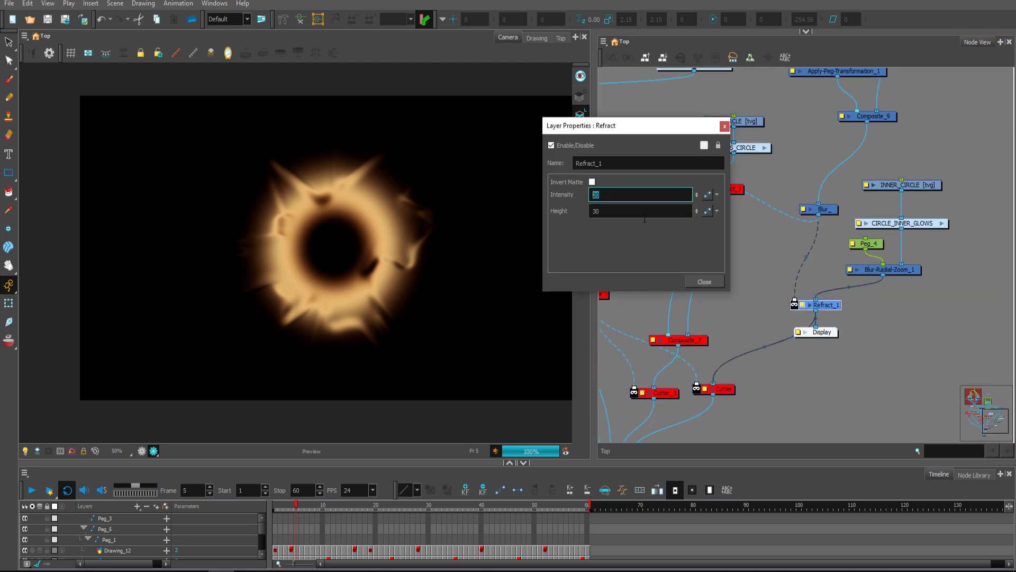
type("10")
left_click(644, 169)
left_click(609, 195)
type("40")
left_click(644, 163)
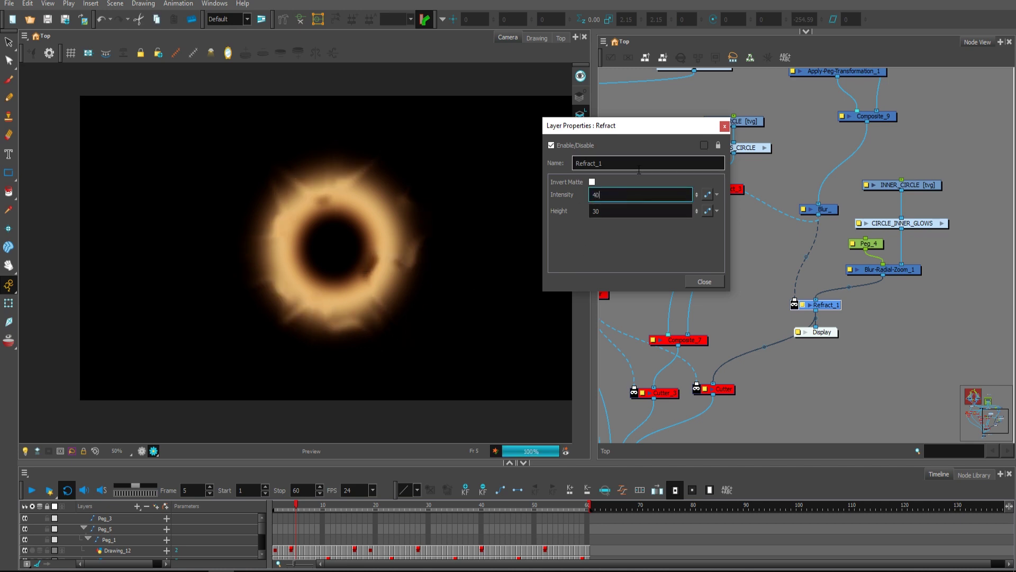
left_click(609, 195)
type("20")
left_click(647, 163)
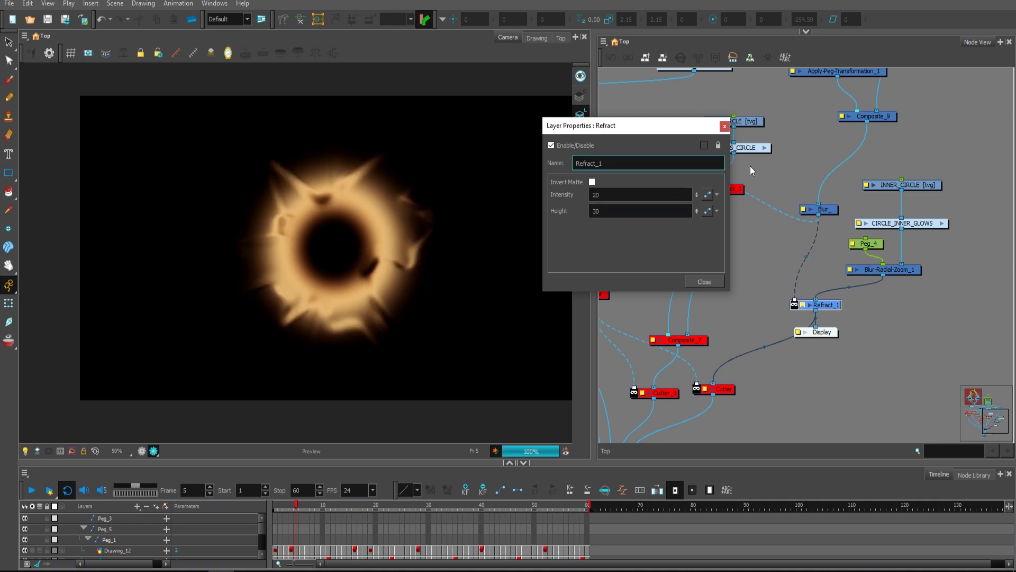
left_click(725, 127)
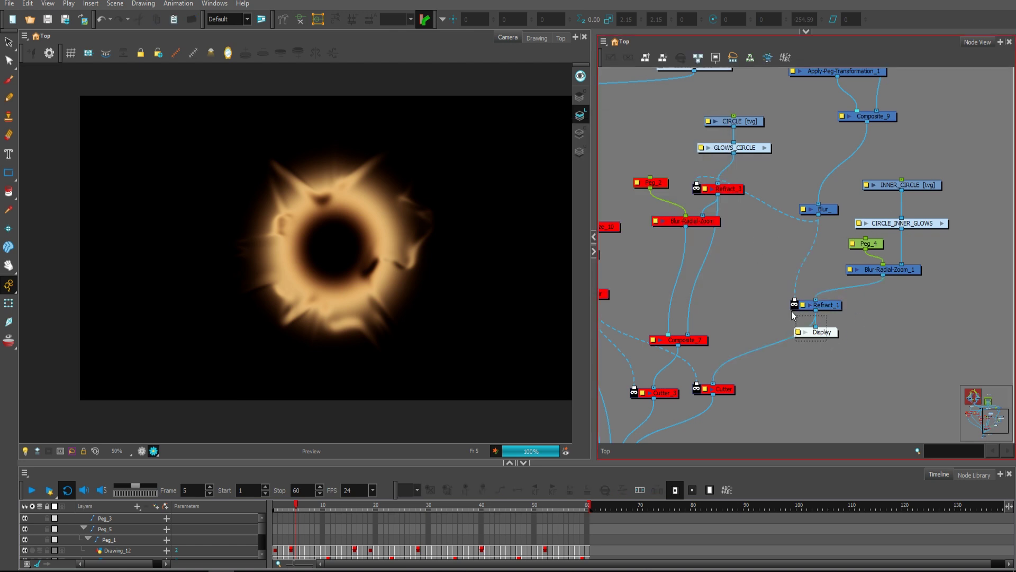
- Enable Refract_3 below the circle glows, connect Display to its output and inspect its intensity and height settings
left_click(829, 332)
left_click_drag(830, 332, 753, 221)
left_click(733, 189)
key("a")
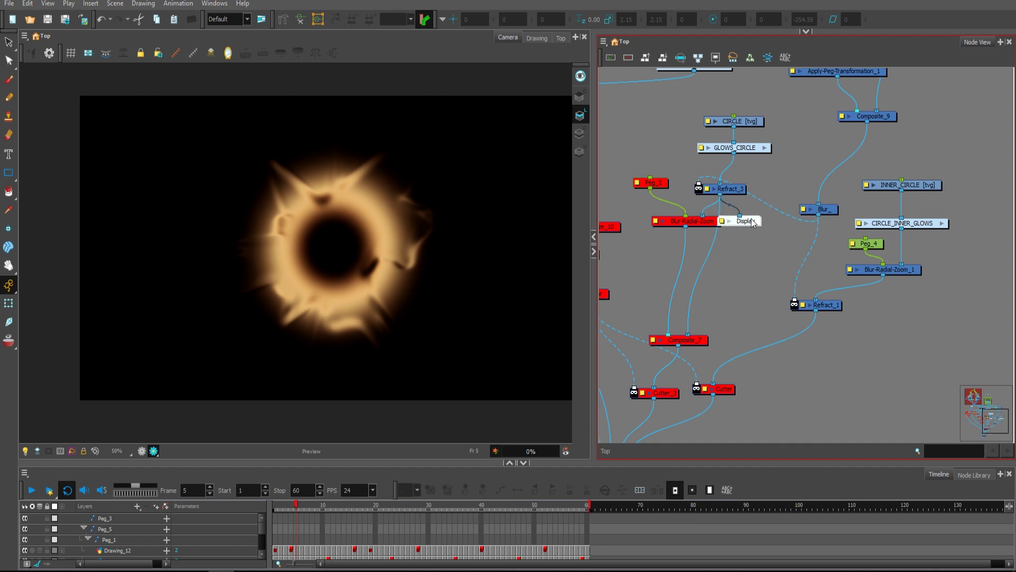
left_click(747, 277)
mouse_move(760, 213)
left_mouse_down()
mouse_move(762, 160)
mouse_move(744, 217)
left_mouse_up()
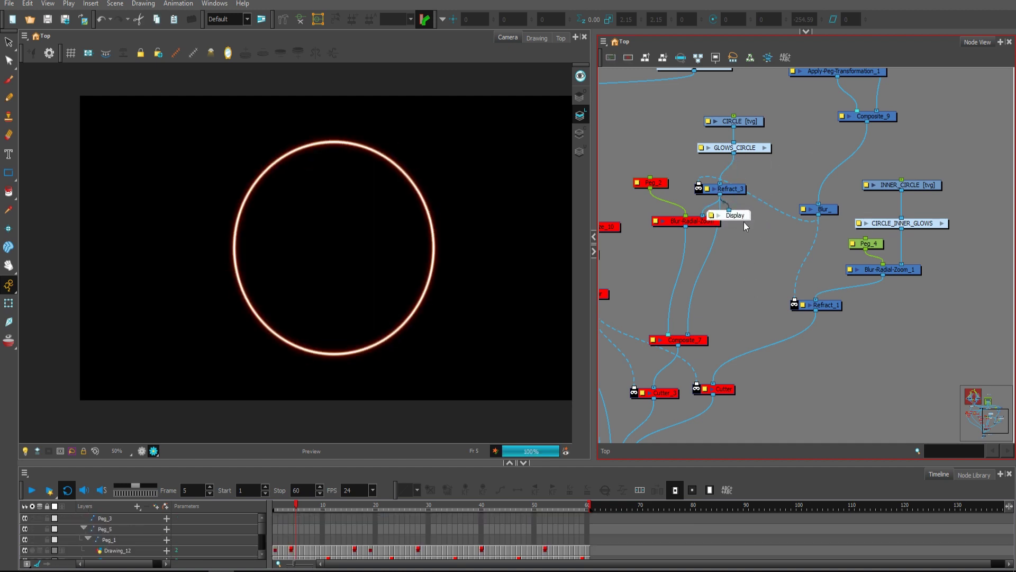
double_click(704, 190)
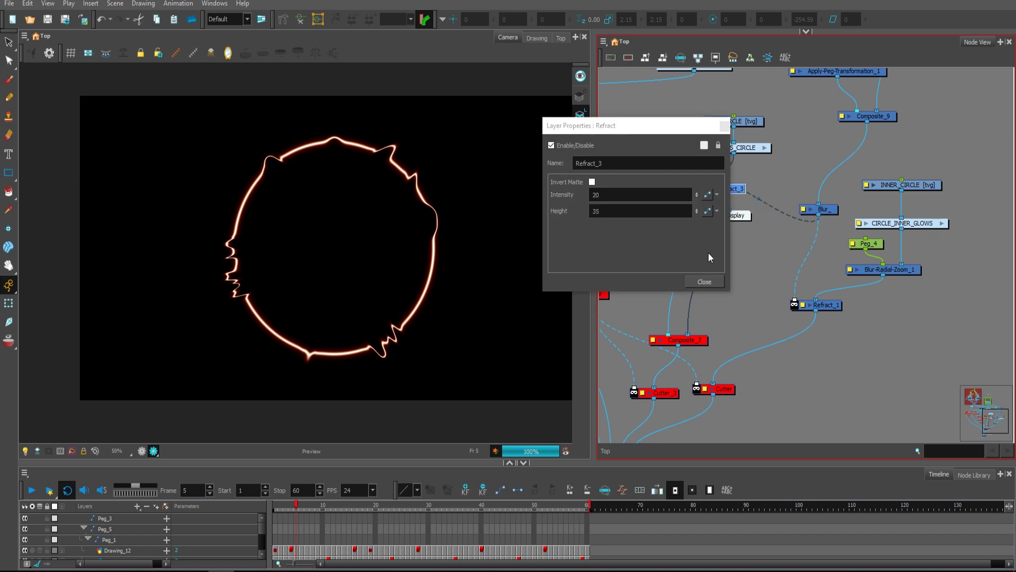
left_click(710, 279)
- Enable Peg_2, Blur-Radial-Zoom and Composite_7, and connect Display to the Composite_7 output
left_click_drag(743, 216, 744, 279)
left_click_drag(748, 317, 765, 291)
left_click_drag(655, 125, 692, 219)
key("a")
left_click(766, 218)
left_click_drag(758, 255, 709, 330)
left_click(714, 314)
key("d")
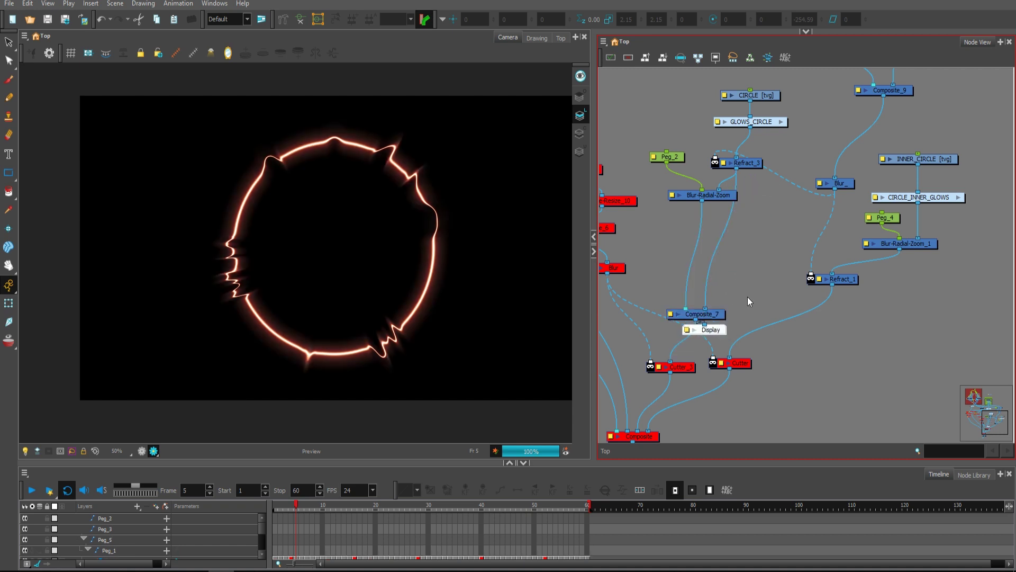
left_click(685, 197)
left_click_drag(697, 230, 686, 309)
left_click_drag(698, 234, 691, 237)
key("ctrl+z")
left_click(754, 290)
- Detach Display from Composite_7 and preview the outputs of Composite_13 and Refract_1 in turn
left_click_drag(763, 304, 767, 272)
left_click_drag(758, 228, 770, 250)
left_click_drag(761, 290, 794, 264)
scroll(791, 260, "down", 3)
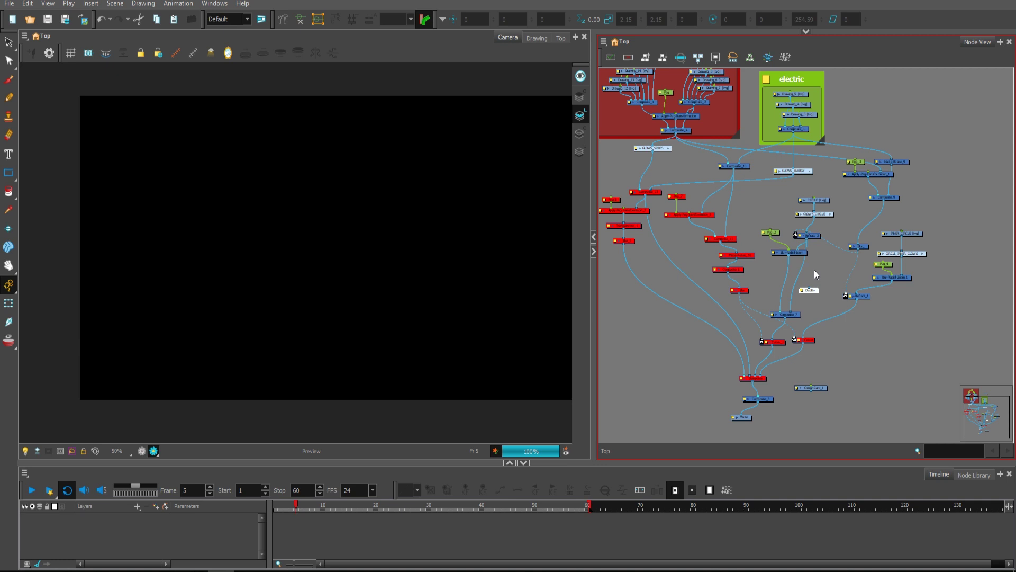
left_click_drag(809, 290, 641, 202)
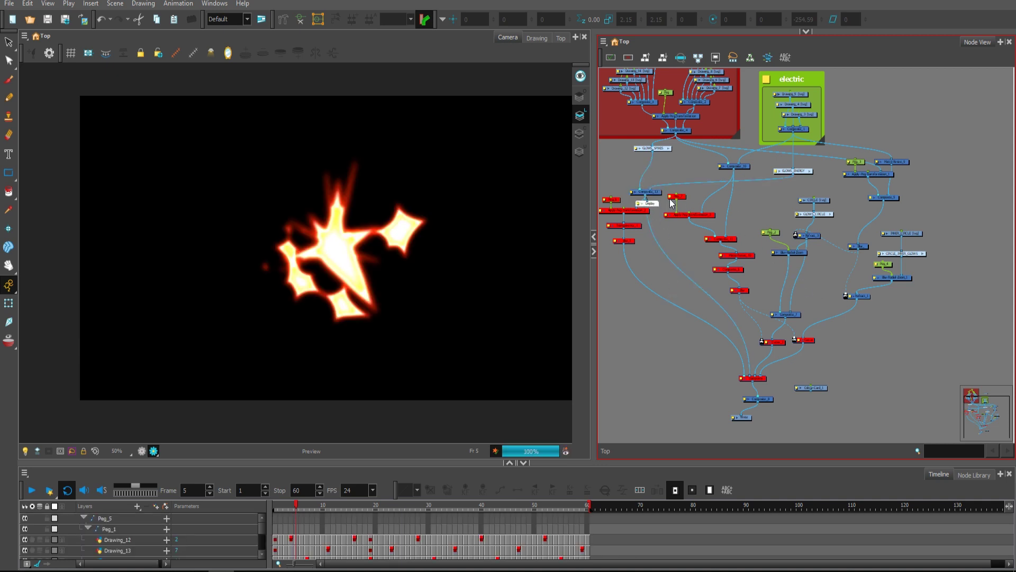
left_click_drag(652, 205, 876, 314)
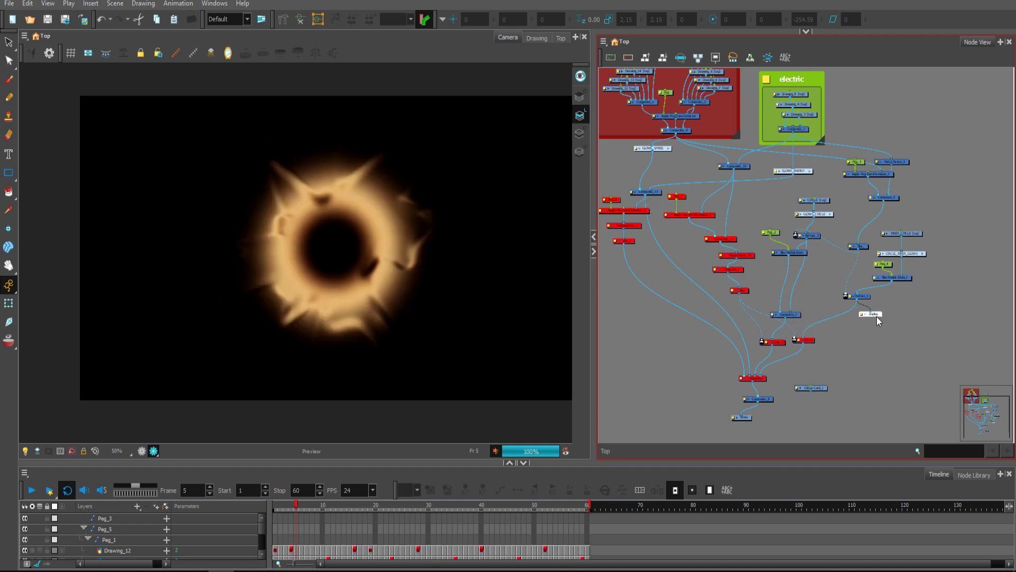
- Add a temporary Composite node fed by Refract_1, Composite_7 and Composite_13, and connect Display to its output
left_click_drag(883, 355, 882, 364)
key("ctrl+h")
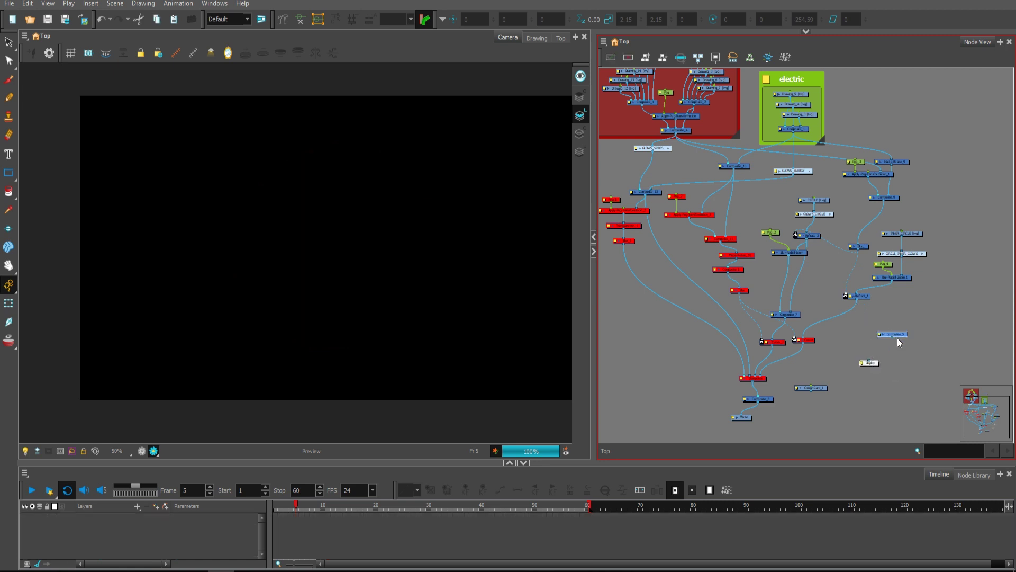
left_click_drag(857, 300, 872, 327)
left_click_drag(786, 318, 860, 330)
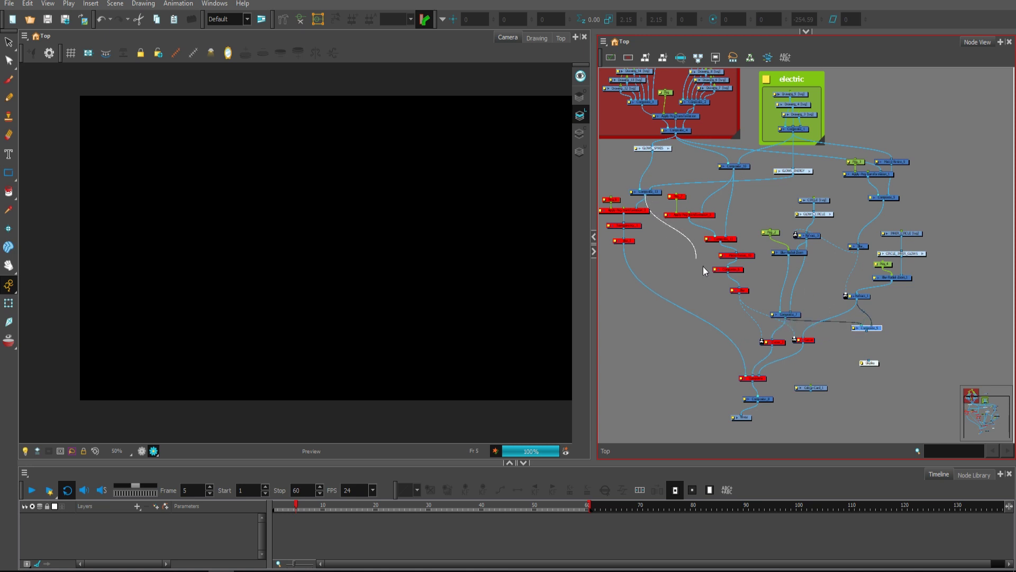
key("ctrl+z")
left_click_drag(646, 195, 857, 327)
left_click_drag(874, 363, 878, 345)
left_click(901, 317)
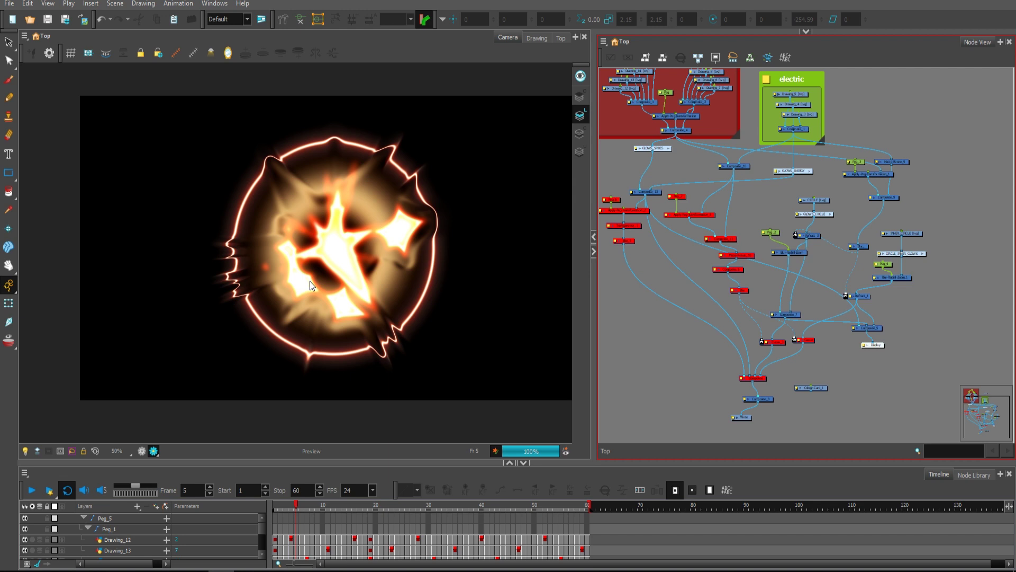
- Examine how Composite_7 and Refract_1 feed the two cutter nodes above the final Composite
scroll(828, 303, "up", 4)
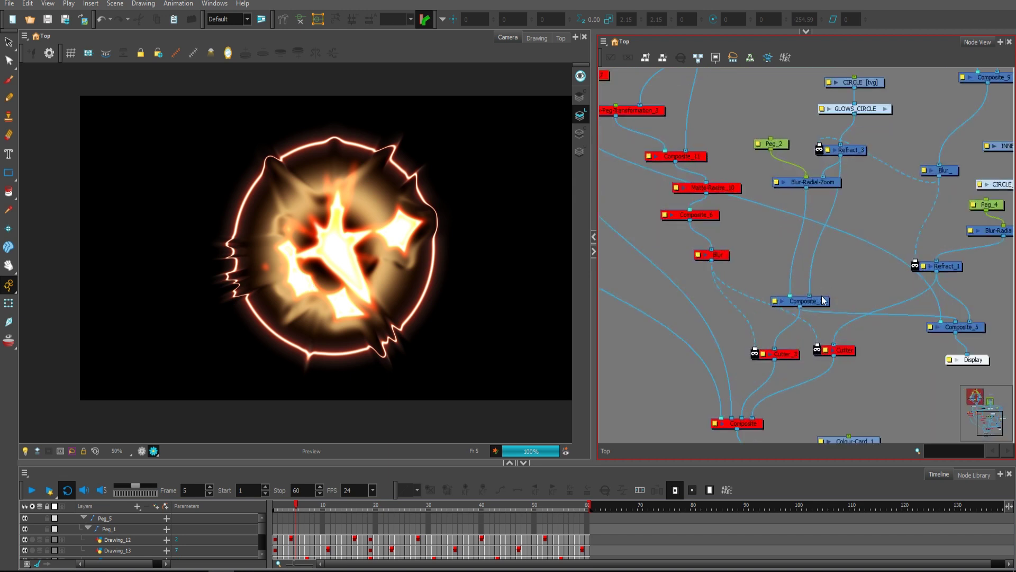
left_click(821, 301)
left_click_drag(820, 300, 851, 299)
left_click_drag(929, 257, 931, 261)
left_click_drag(846, 349, 777, 304)
scroll(851, 325, "down", 5)
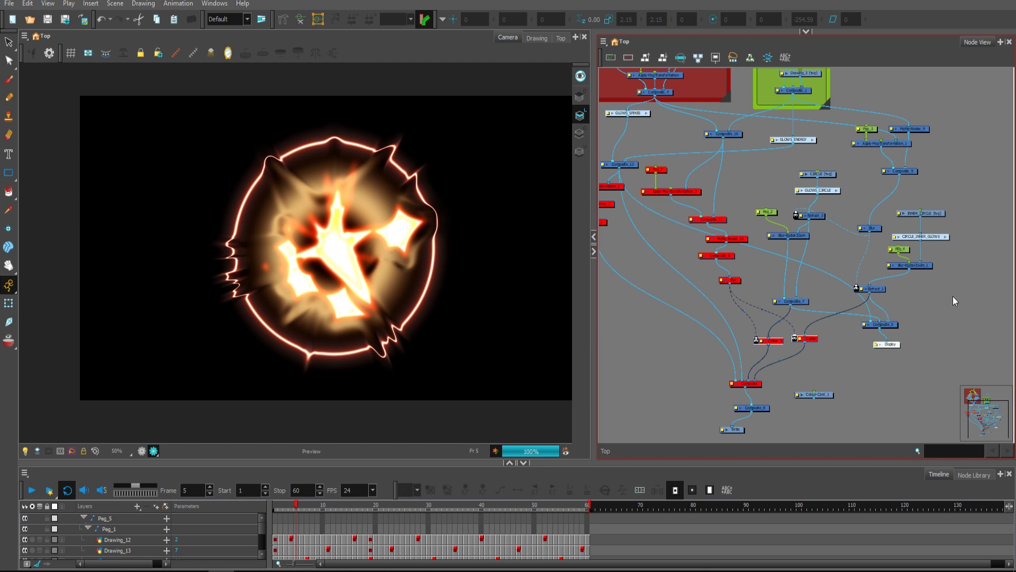
- Delete the temporary Composite node and connect Display to the Composite_10 output
left_click(897, 324)
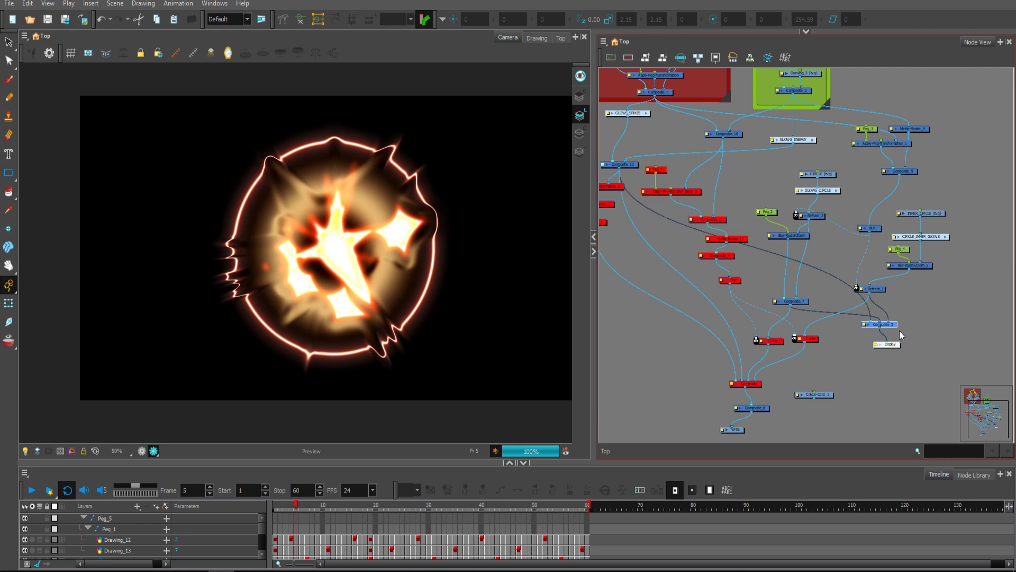
key("Delete")
left_click_drag(899, 343, 711, 231)
left_click(879, 340)
scroll(711, 231, "up", 1)
left_click_drag(711, 231, 716, 275)
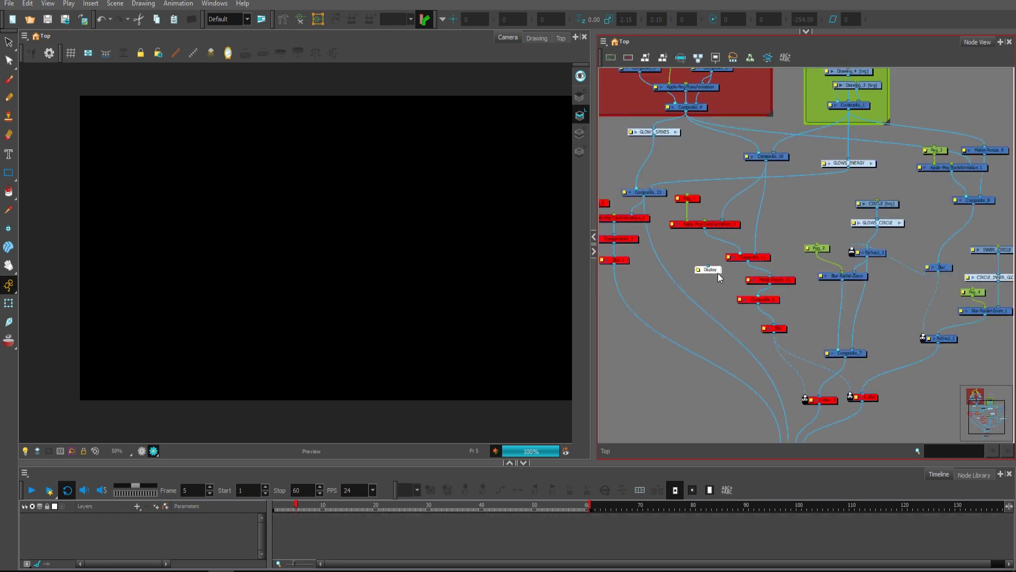
scroll(716, 276, "up", 1)
left_click_drag(777, 200, 780, 225)
left_click_drag(699, 282, 694, 282)
left_click_drag(769, 186, 774, 214)
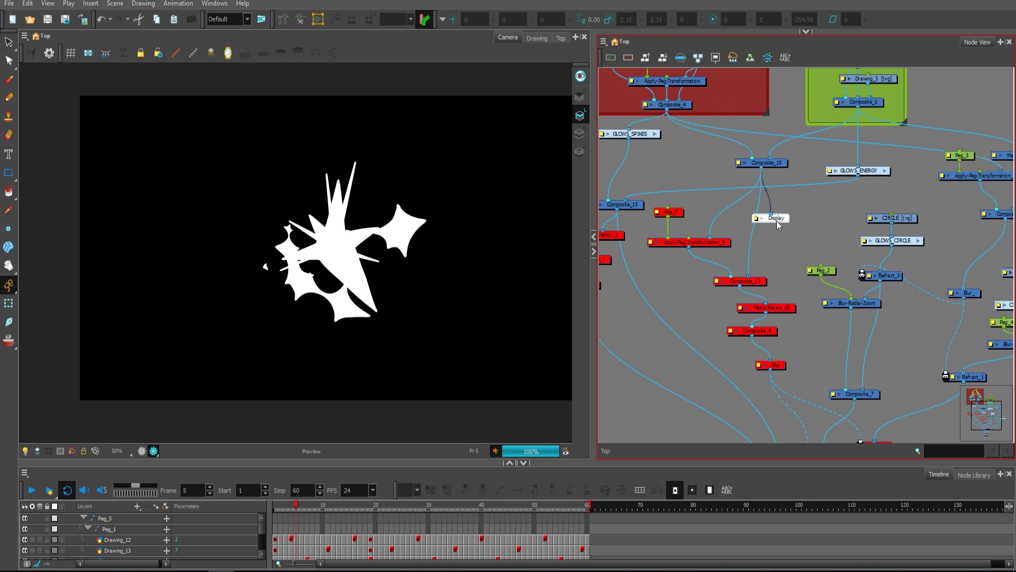
- Enable Peg_7 and Apply-Peg-Transformation_3, and connect Display to the transformation's output
left_click_drag(660, 274, 694, 204)
key("a")
left_click_drag(788, 220, 769, 281)
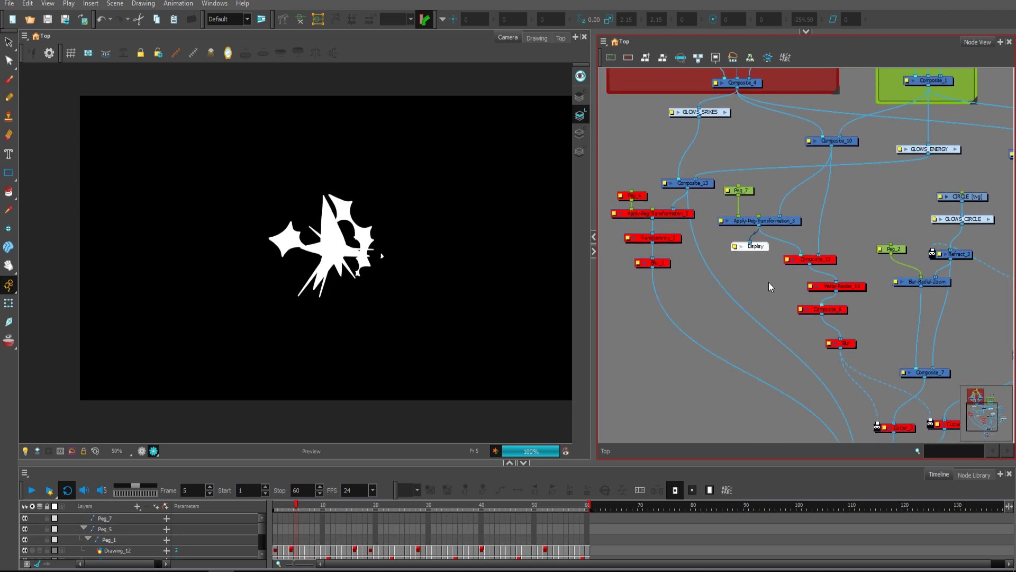
- Enable Peg_6, Apply-Peg-Transformation_2, Transparency_1 and Blur_1 in the branch below Composite_13
left_click_drag(613, 167, 658, 273)
key("a")
left_click_drag(707, 313, 677, 271)
- Enable the final Composite that joins all the branches and connect Display to its output
left_click_drag(732, 207, 812, 401)
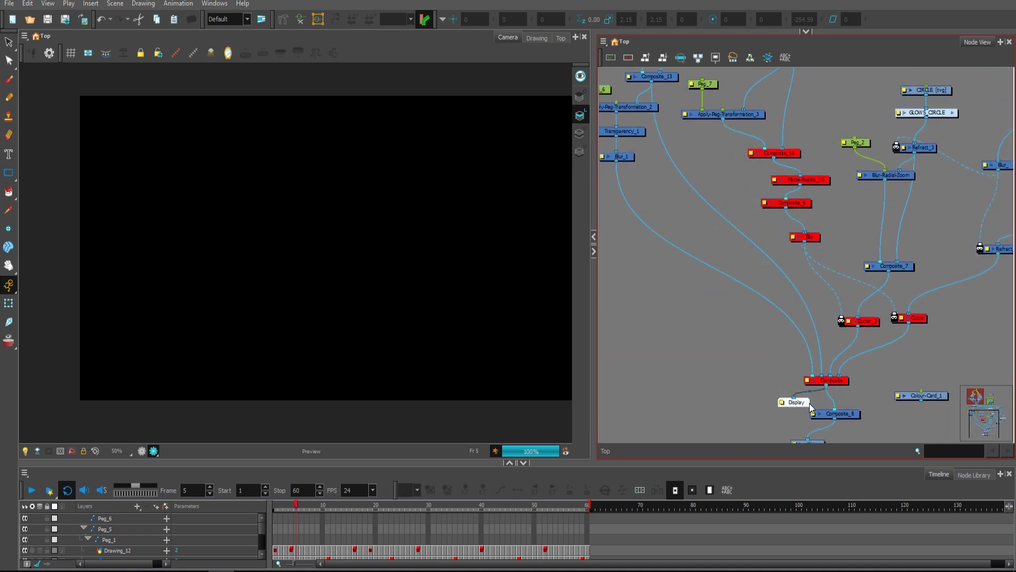
left_click_drag(766, 369, 783, 417)
key("1")
key("1")
- Disable Composite_7, Refract_1 and the CIRCLE and INNER_CIRCLE drawings to isolate the spikes and electric layers
left_click_drag(890, 372, 854, 371)
left_click_drag(849, 309, 910, 294)
key("d")
left_click(920, 336)
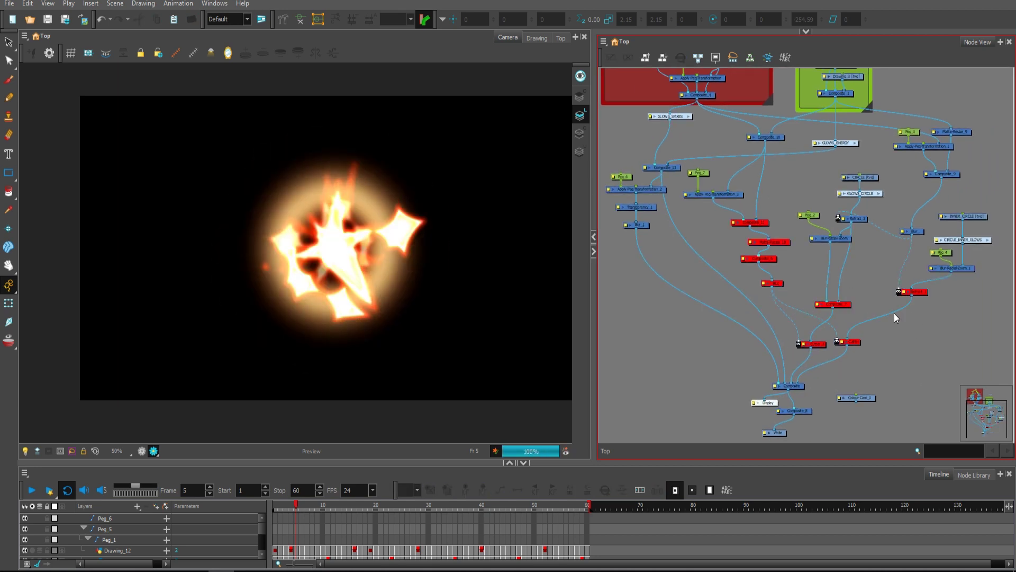
left_click(860, 177)
key("d")
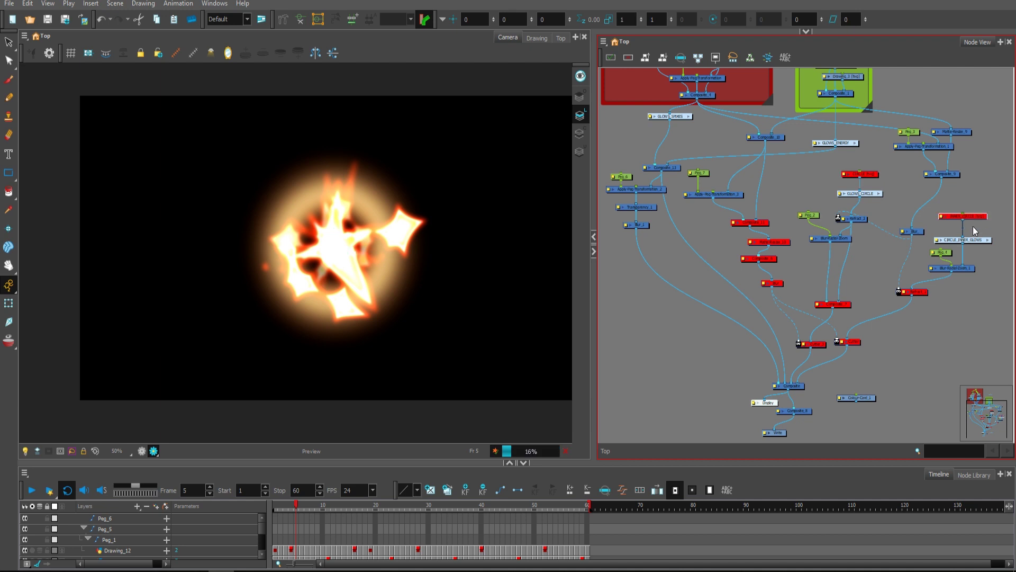
left_click(972, 216)
key("d")
left_click_drag(880, 287, 916, 281)
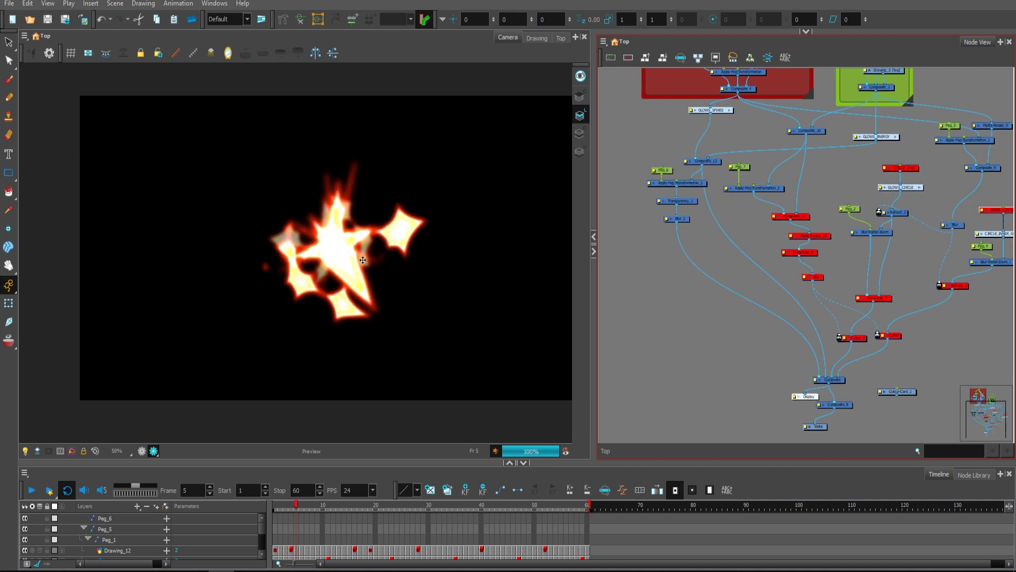
- Preview the isolated spikes and their faded copy at frames 26 and 39
left_click(407, 505)
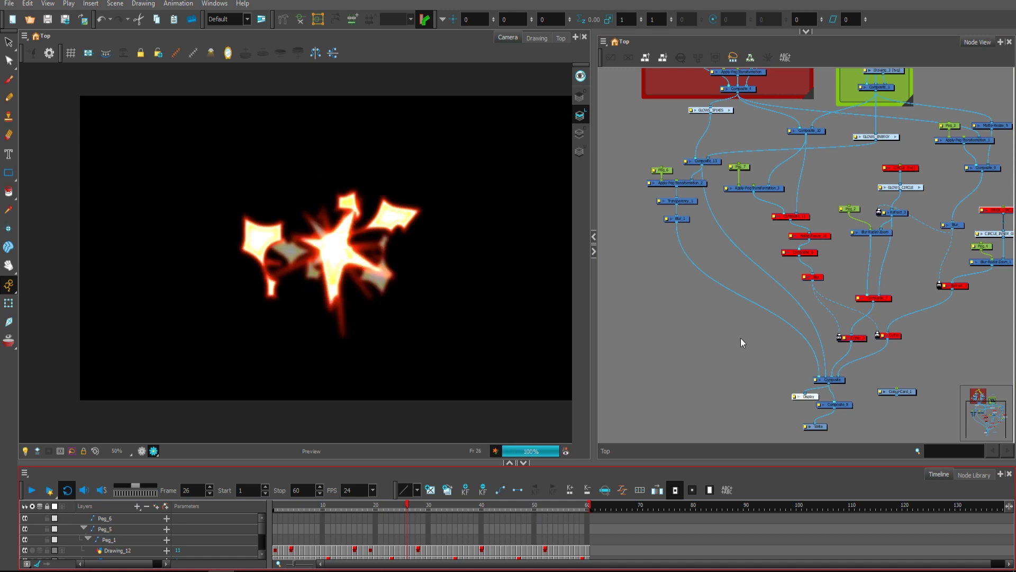
left_click(476, 505)
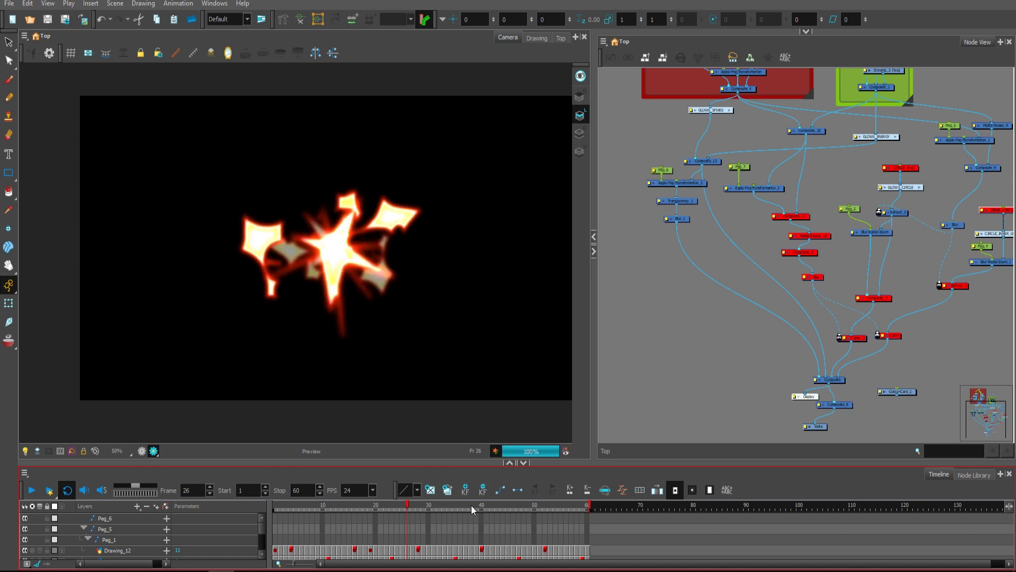
left_click(666, 291)
- Try shifting the faded spikes copy sideways with Peg_6 at frame 39, and undo the moves
left_click(662, 170)
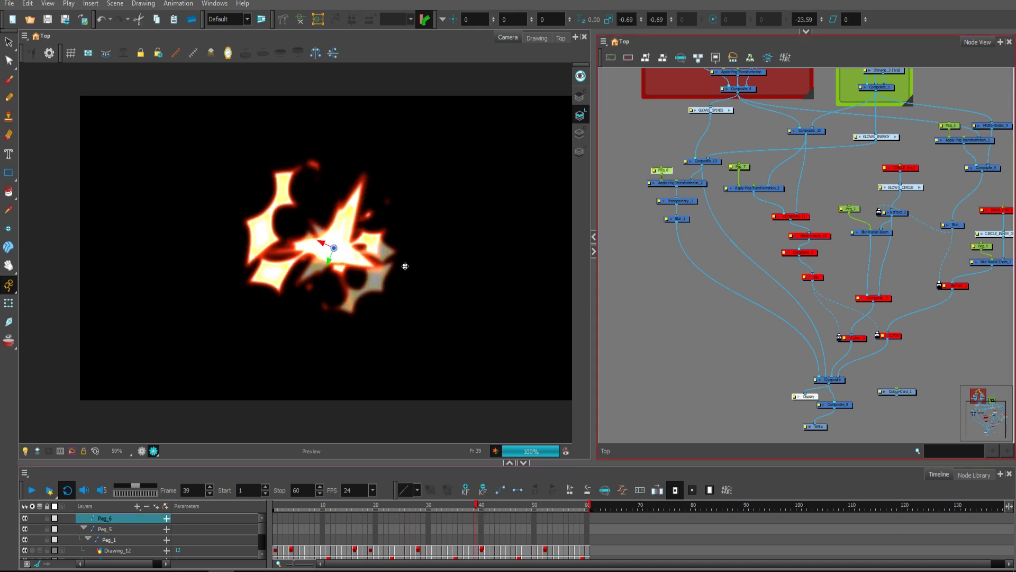
left_click(489, 307)
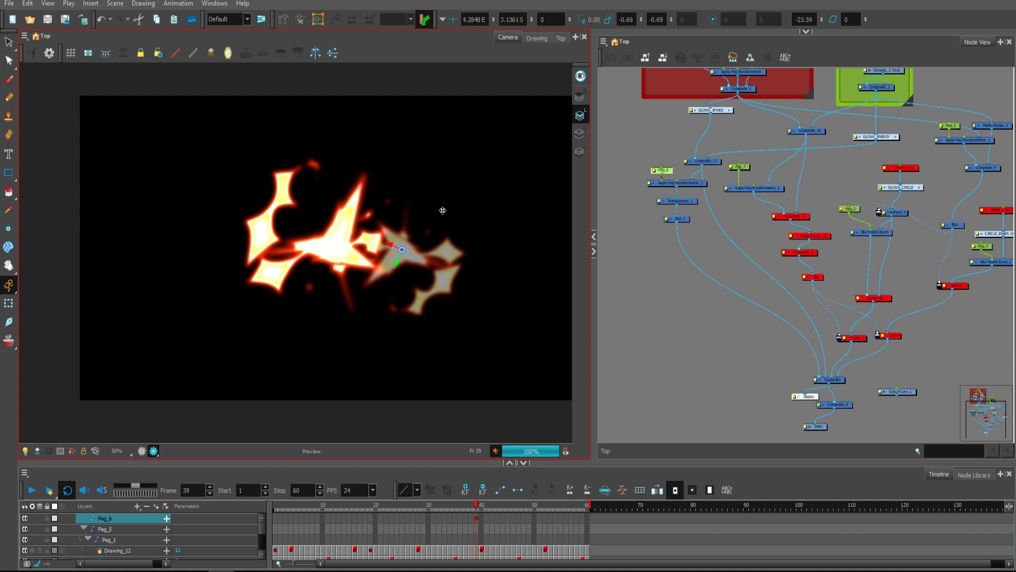
key("r")
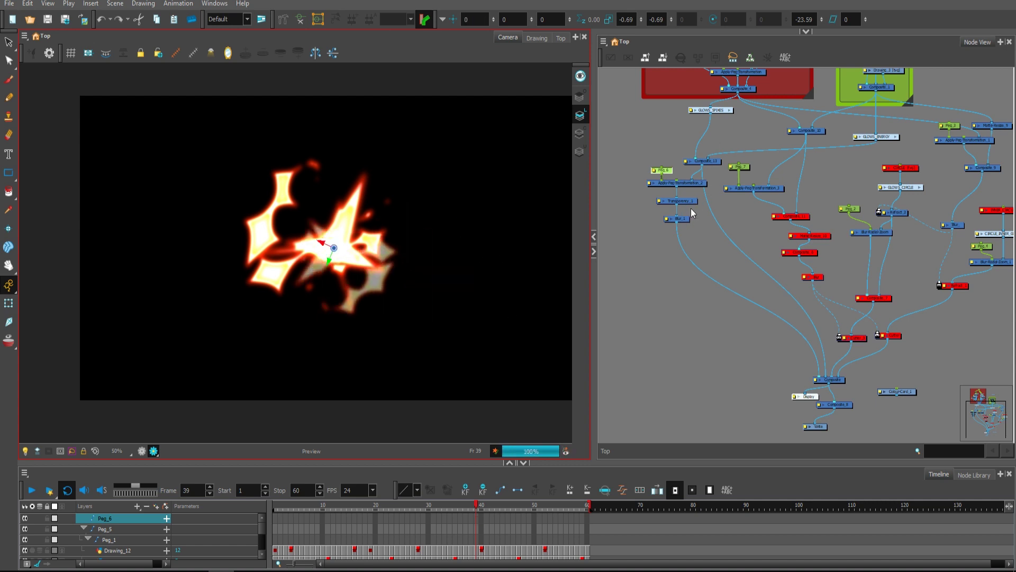
left_click_drag(392, 290, 519, 304)
key("ctrl+z")
left_click(707, 319)
scroll(706, 318, "up", 3)
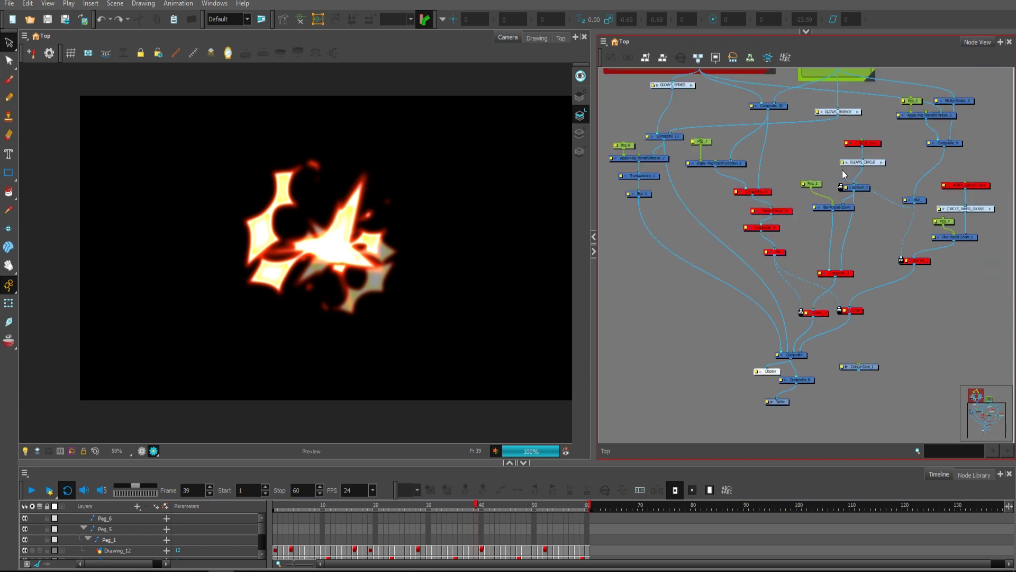
- Re-enable the CIRCLE and INNER_CIRCLE drawings in the node network
left_click_drag(771, 372, 714, 350)
left_click_drag(802, 153, 957, 243)
left_click_drag(834, 126, 970, 192)
key("a")
left_click(967, 164)
- Enable Composite_11 and Matte-Resize_10, preview the Matte-Resize_10 output through Display and check its properties
mouse_move(719, 343)
left_mouse_down()
mouse_move(707, 235)
mouse_move(687, 324)
mouse_move(641, 271)
mouse_move(778, 173)
mouse_move(724, 307)
left_mouse_up()
scroll(688, 323, "up", 3)
scroll(798, 296, "down", 2)
left_click(727, 260)
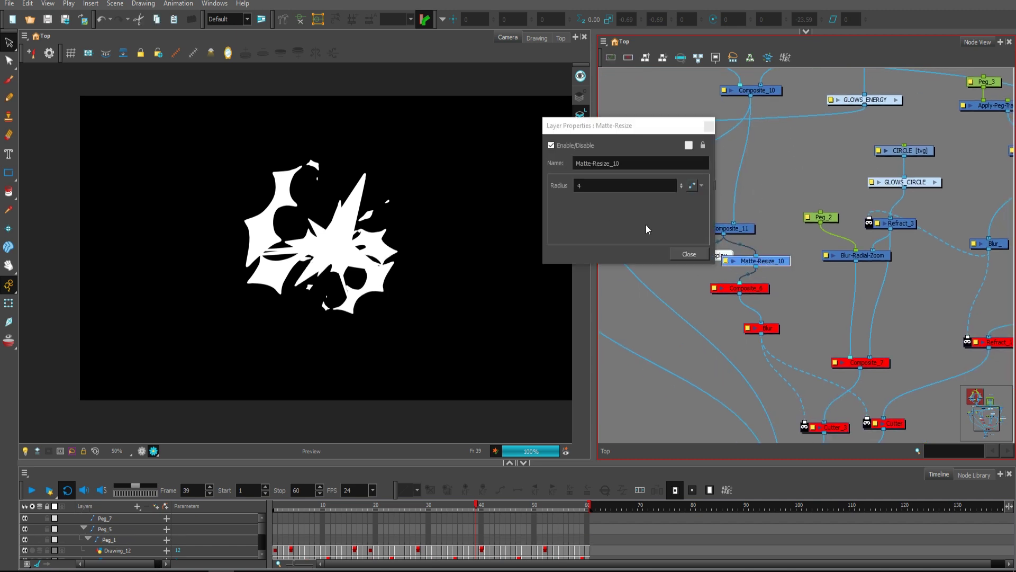
left_click(689, 254)
- Enable Composite_6 below Matte-Resize_10
left_click_drag(720, 260, 780, 243)
left_click(728, 269)
key("2")
key("a")
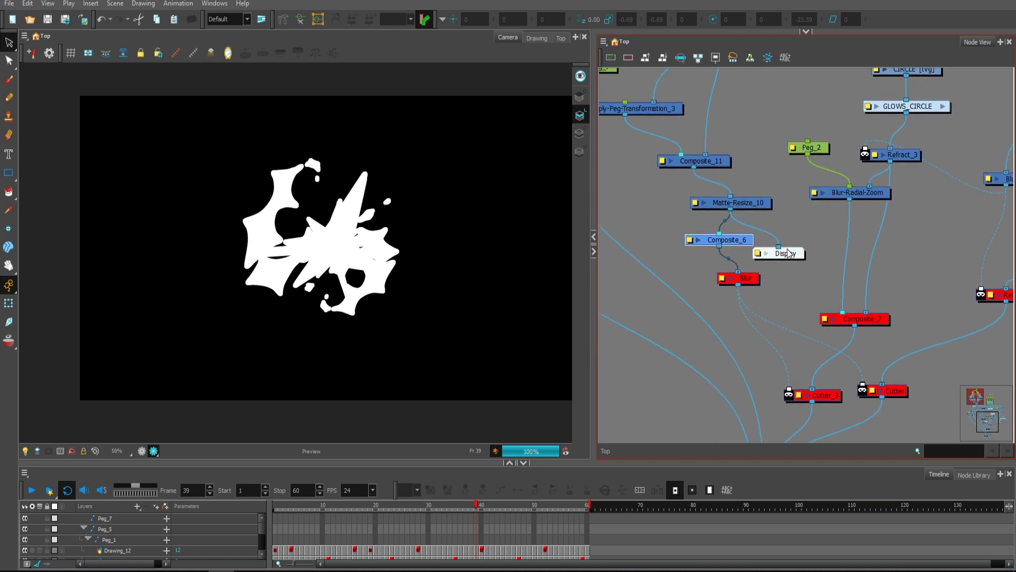
- Try removing Composite_6 so that Matte-Resize_10 feeds Blur directly, and undo the removal
key("Delete")
left_click(752, 280)
key("a")
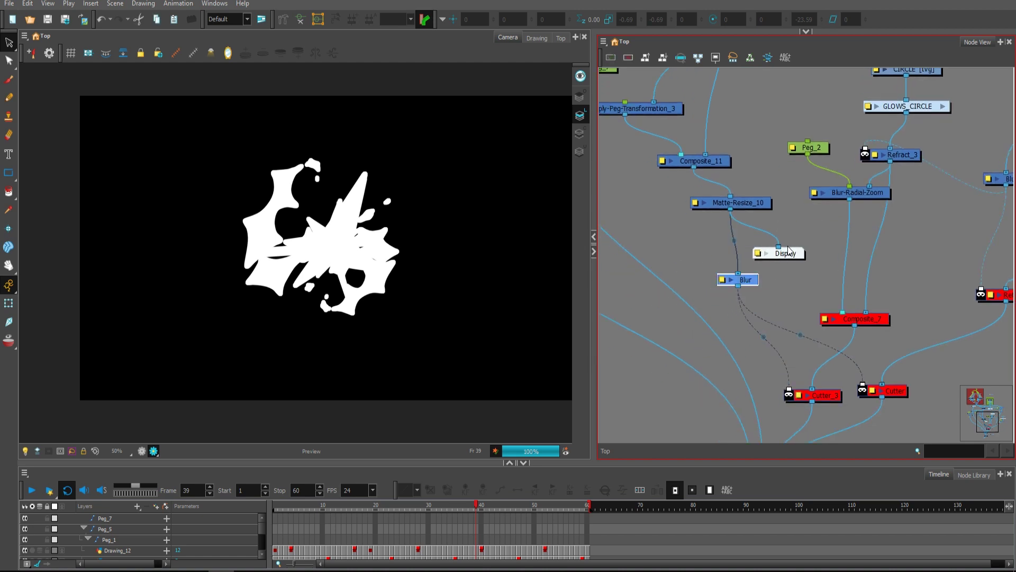
key("ctrl+z")
key("ctrl+z")
- View the properties of Composite_6
double_click(713, 243)
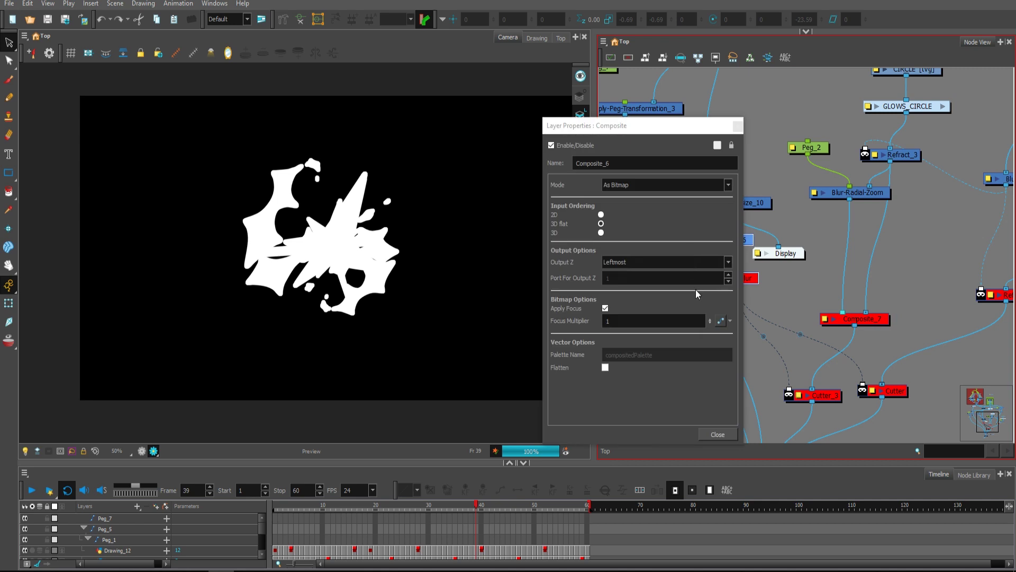
left_click(738, 126)
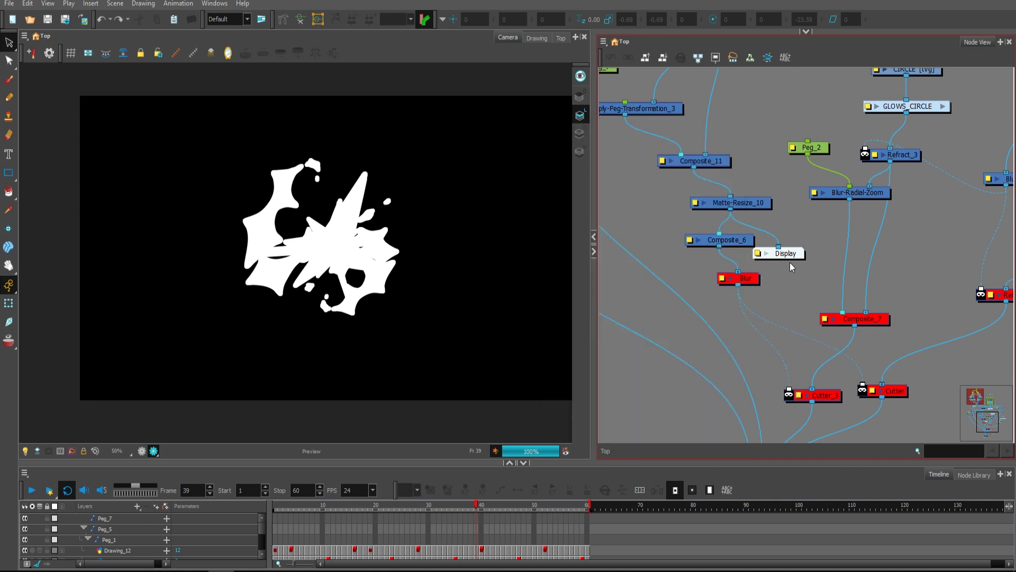
- Enable Blur below Composite_6, connect Display to its output and check the blur's properties
key("a")
left_click_drag(753, 278, 746, 307)
left_click(768, 295)
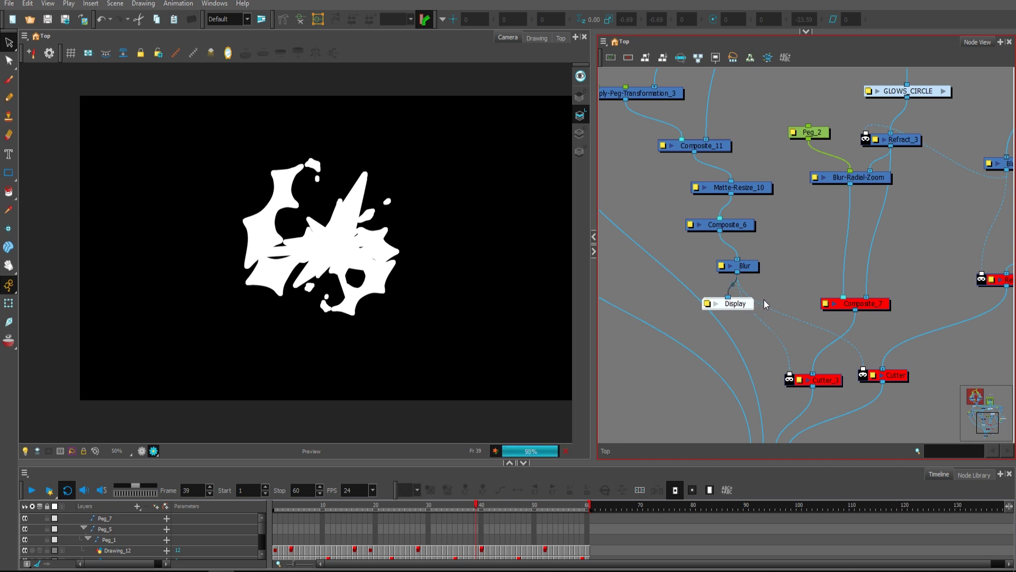
double_click(724, 267)
left_click(709, 292)
- Enable Composite_7 and Refract_1 to bring back the circle and inner circle branches
left_click_drag(806, 258, 780, 193)
left_click(858, 241)
key("a")
left_click_drag(887, 230, 810, 227)
left_click(923, 215)
key("a")
- Enable Cutter_3 below Composite_7 and connect Display to its output
left_click_drag(872, 290, 885, 270)
left_click(733, 293)
key("a")
left_click(685, 204)
left_click_drag(655, 218, 739, 324)
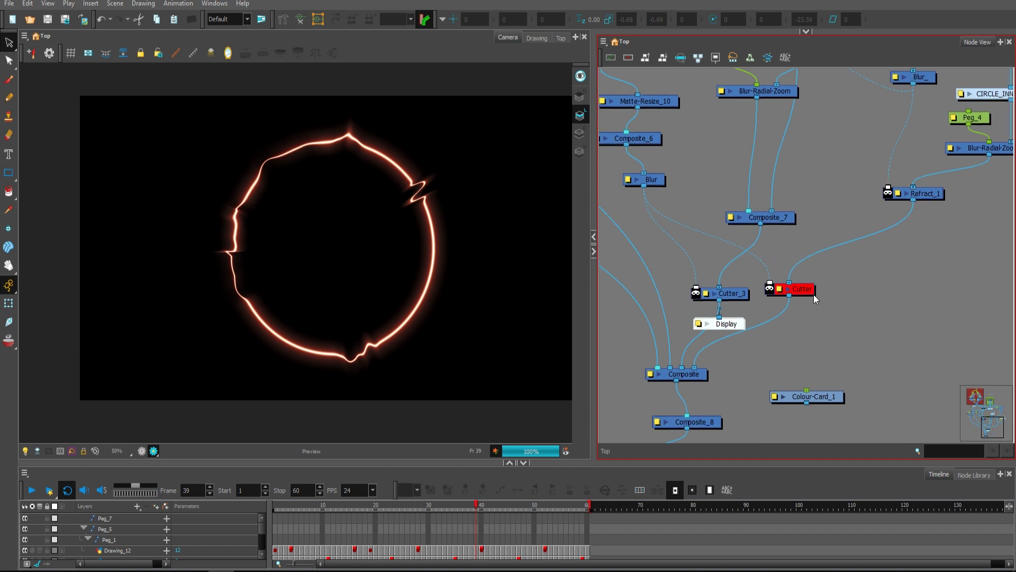
- Enable Cutter on the inner circle branch and connect Display to its output
left_click_drag(737, 323, 816, 319)
left_click_drag(744, 288, 742, 295)
left_click_drag(813, 299, 817, 299)
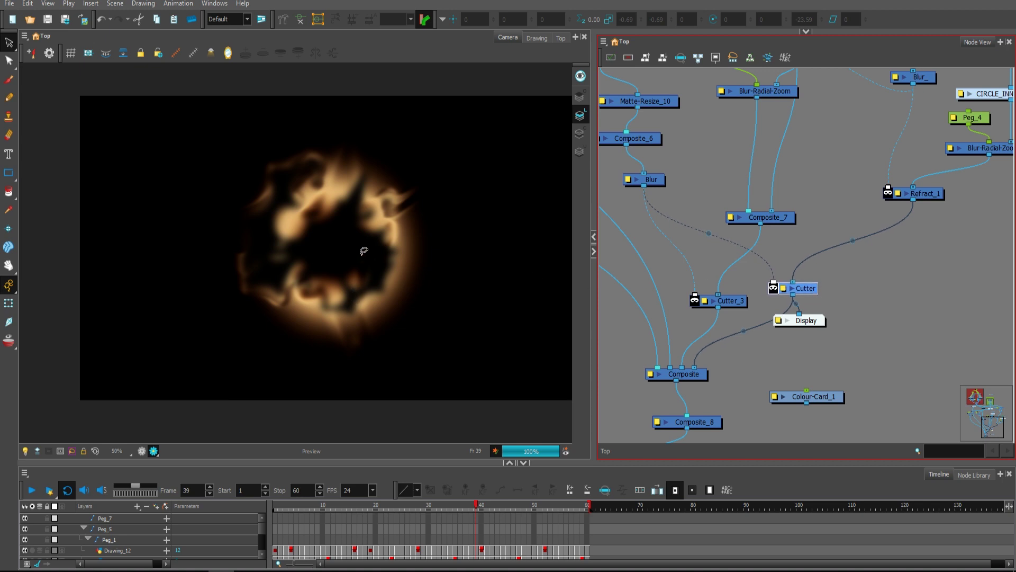
left_click_drag(805, 328, 872, 280)
left_click_drag(842, 311, 798, 326)
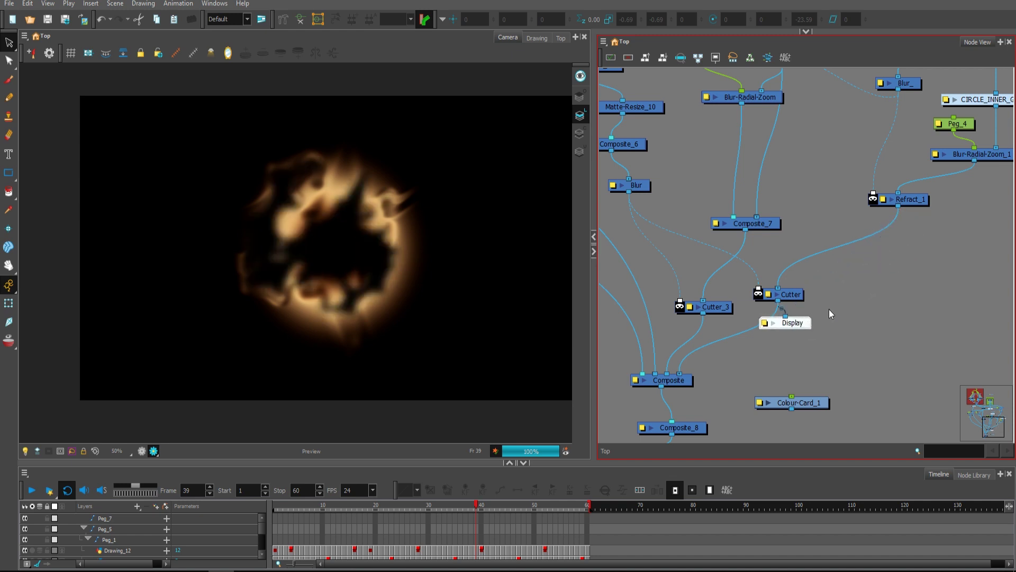
left_click_drag(829, 309, 843, 311)
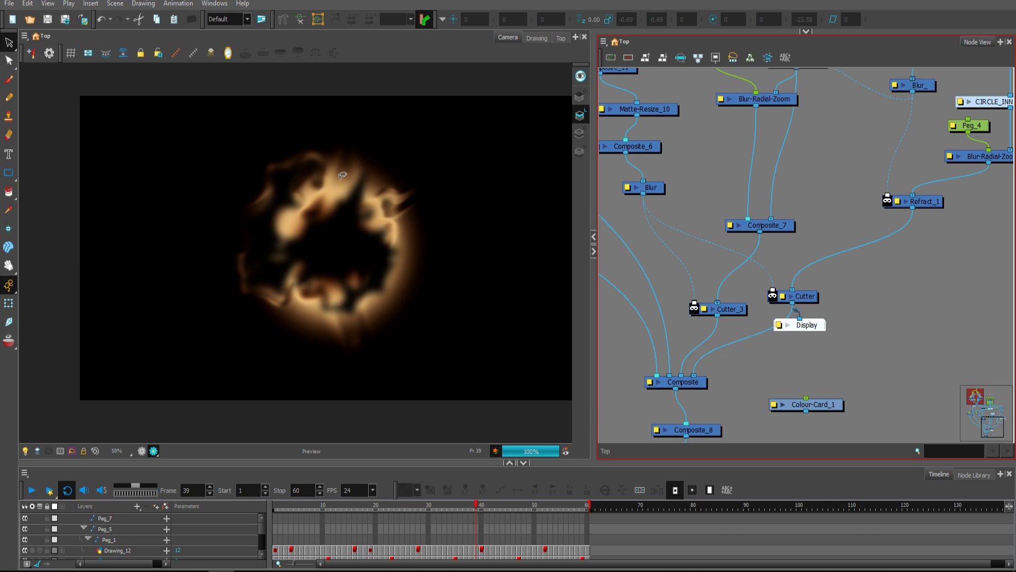
- Connect Display to the output of the final Composite to preview all branches together
left_click(858, 302)
scroll(859, 302, "down", 1)
scroll(859, 302, "down", 1)
left_click_drag(827, 312, 756, 361)
left_click_drag(662, 310, 793, 354)
scroll(794, 353, "down", 2)
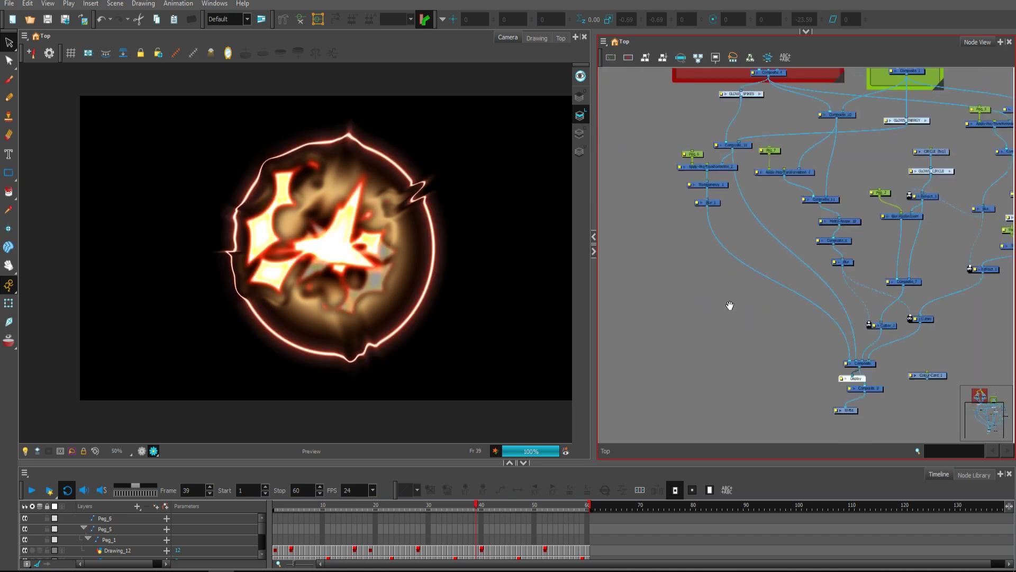
- Examine how Composite_12 combines the spikes and energy glows and feeds the final Composite
left_click_drag(728, 304, 720, 338)
scroll(720, 337, "up", 1)
left_click(722, 166)
key("d")
key("d")
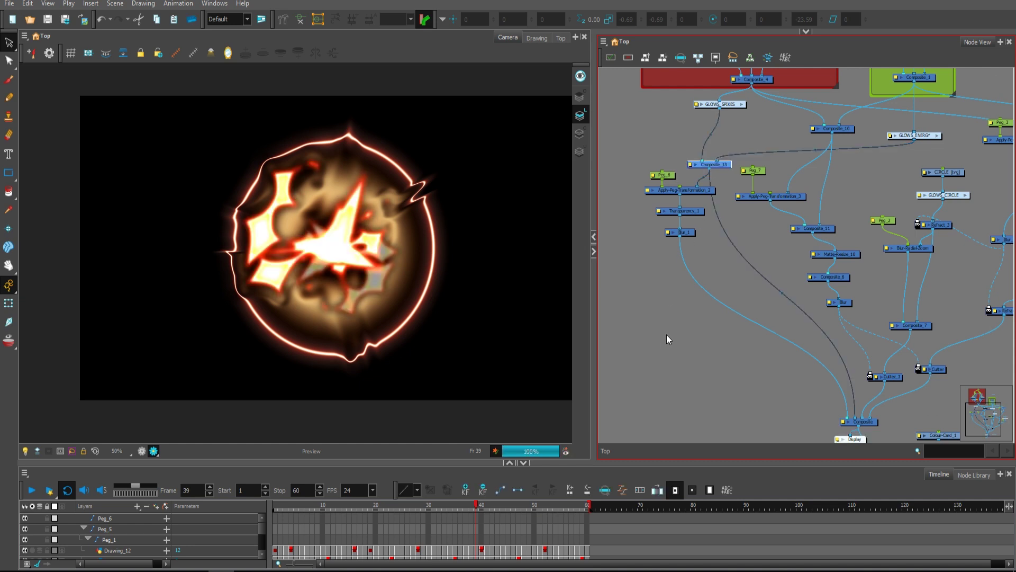
key("d")
key("d")
left_click_drag(883, 335, 876, 228)
left_click(877, 283)
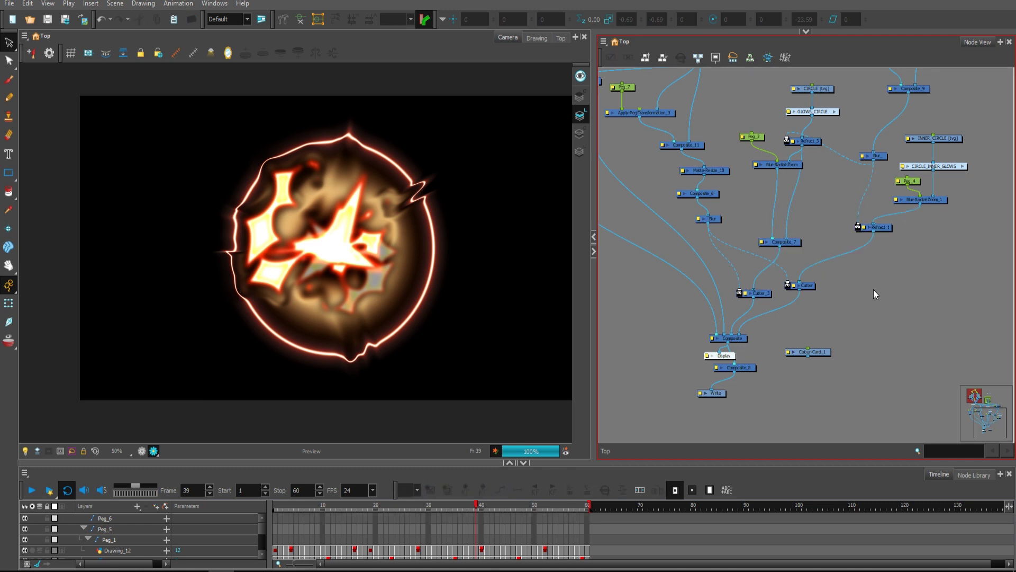
- Connect Display to the output of Composite_8 and line it up beside Write beneath that node
left_click_drag(832, 289, 844, 278)
scroll(852, 285, "up", 3)
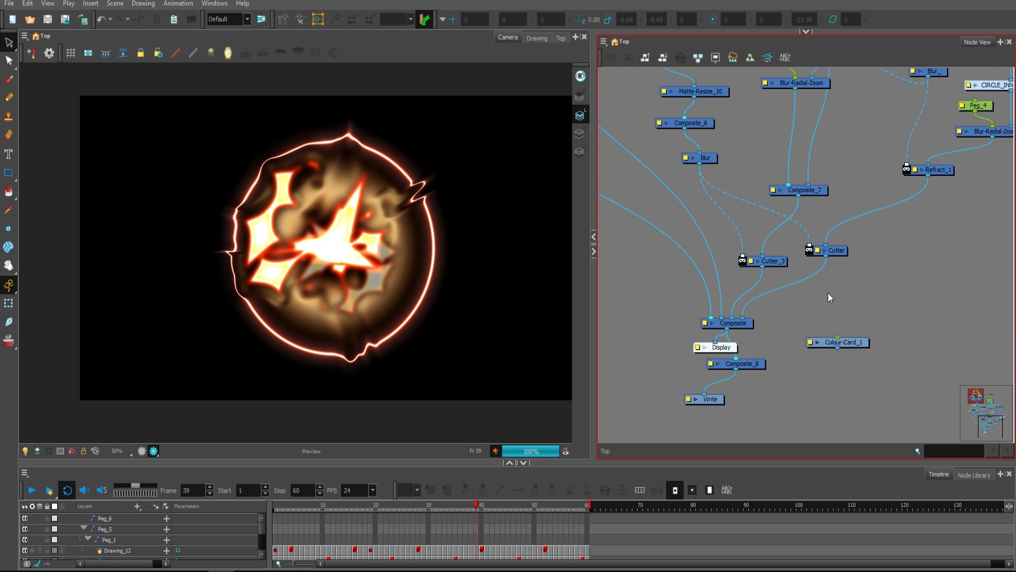
left_click_drag(737, 345, 770, 395)
left_click_drag(735, 369, 753, 395)
left_click_drag(676, 358, 768, 408)
left_click_drag(771, 401, 758, 402)
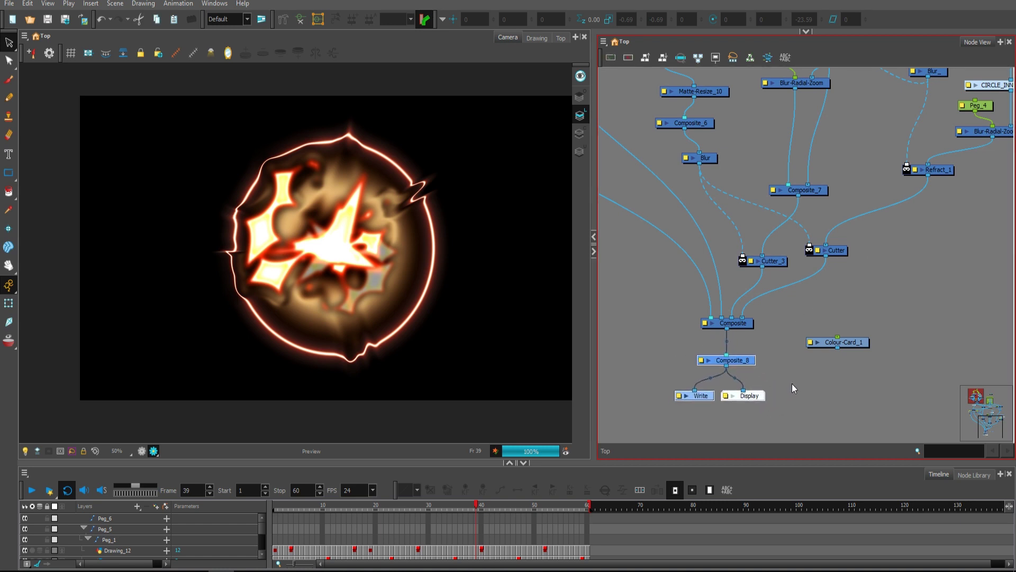
scroll(800, 377, "down", 4)
left_click_drag(836, 339, 805, 404)
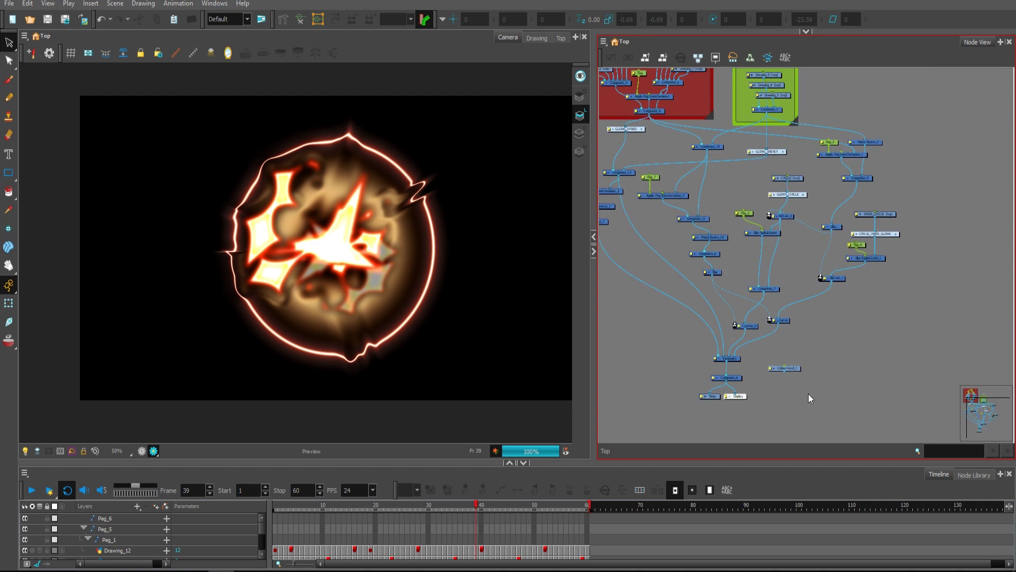
scroll(804, 394, "down", 1)
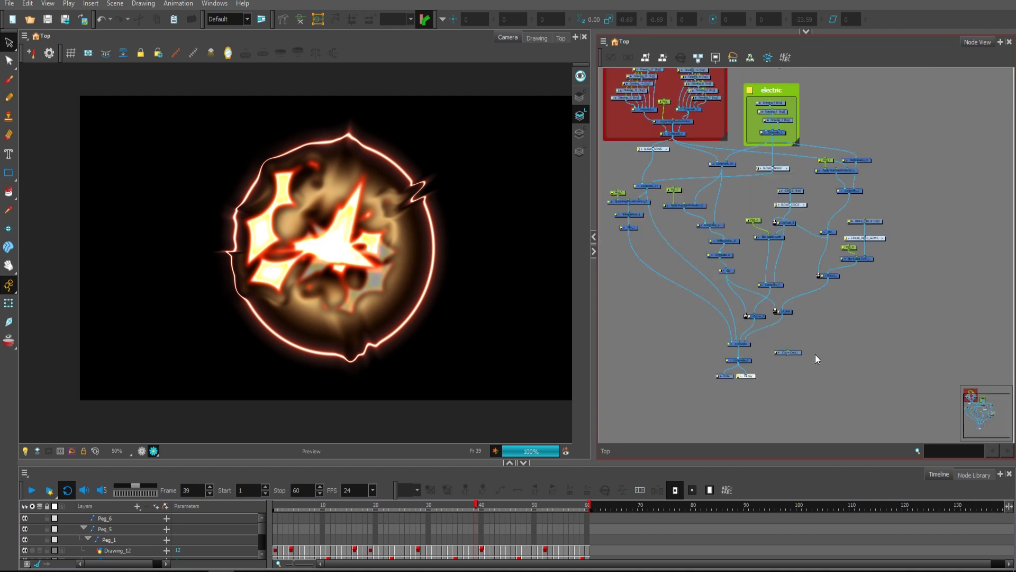
left_click_drag(818, 331, 821, 342)
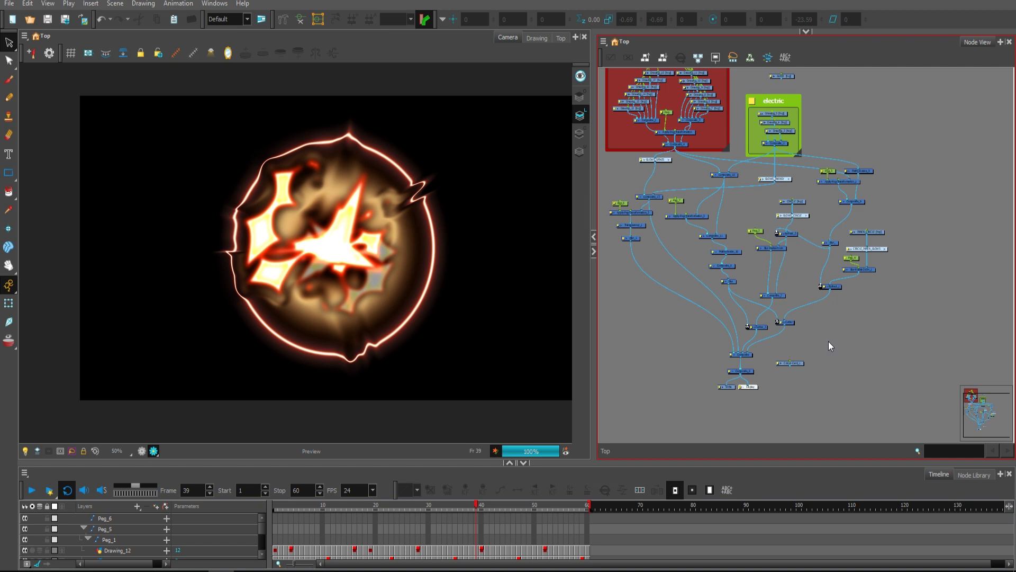
scroll(829, 341, "down", 1)
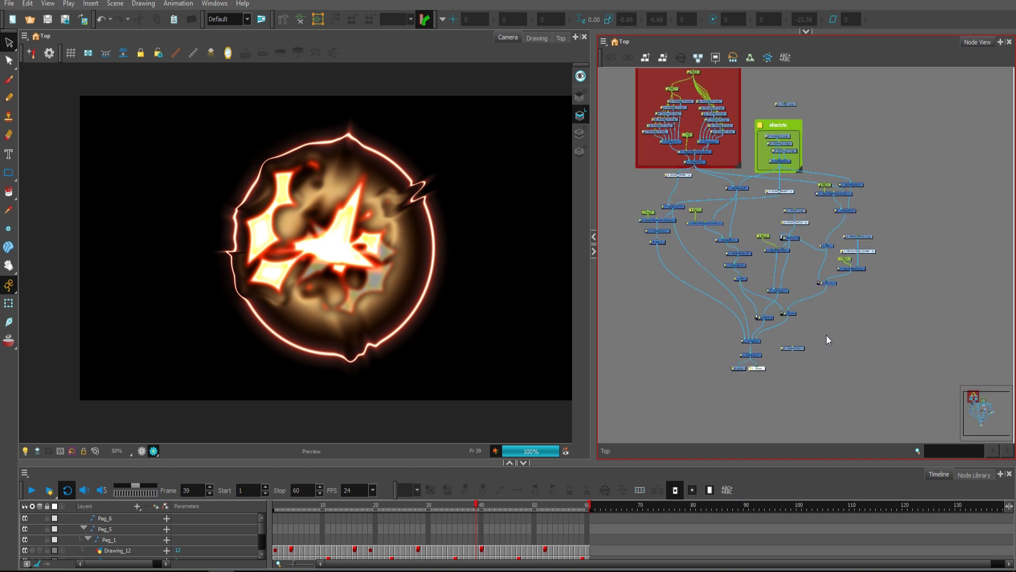